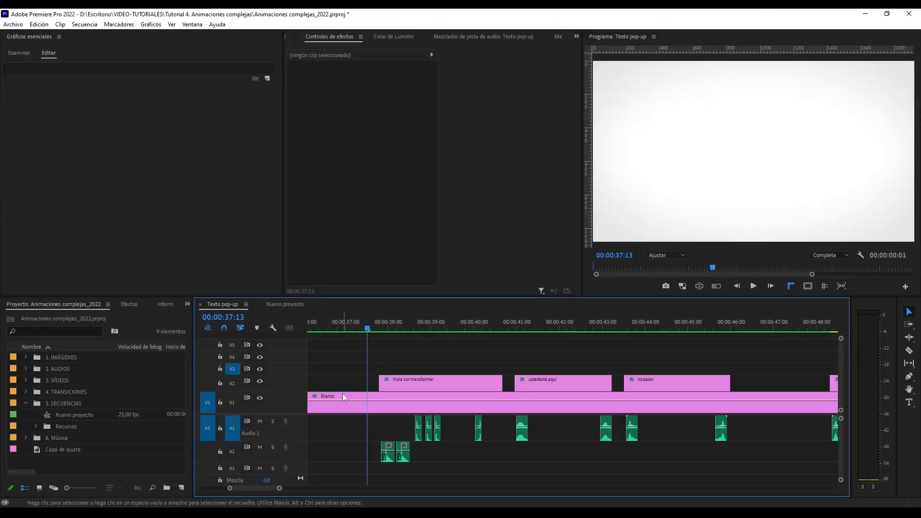
Open the Essential Graphics (Gráficos esenciales) workspace panel.
key(Left)
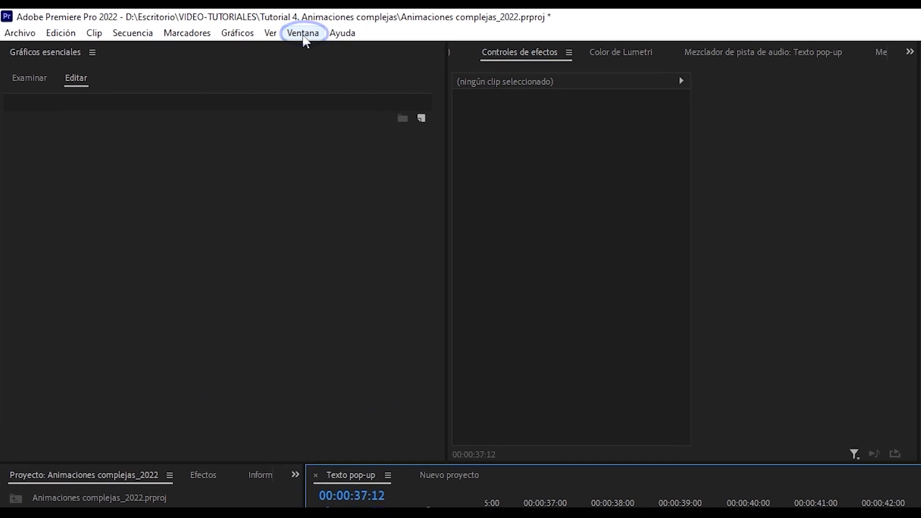
click(303, 35)
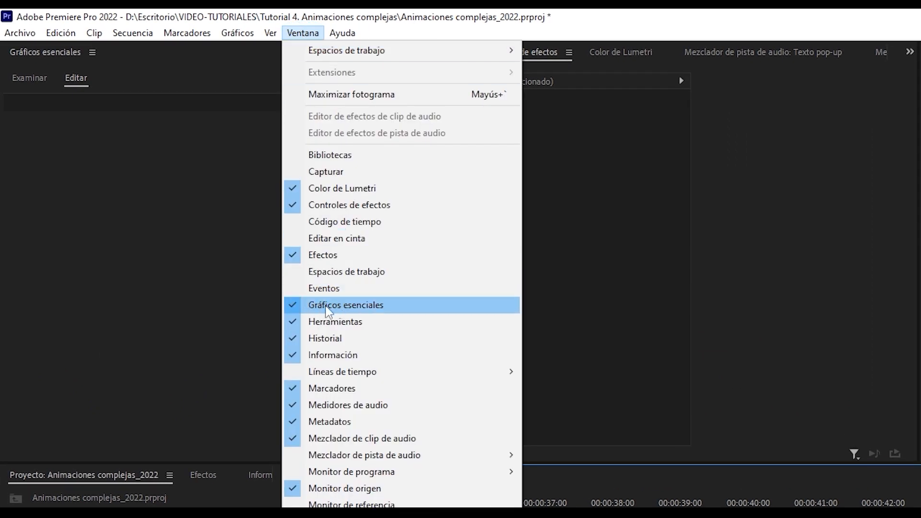
click(297, 307)
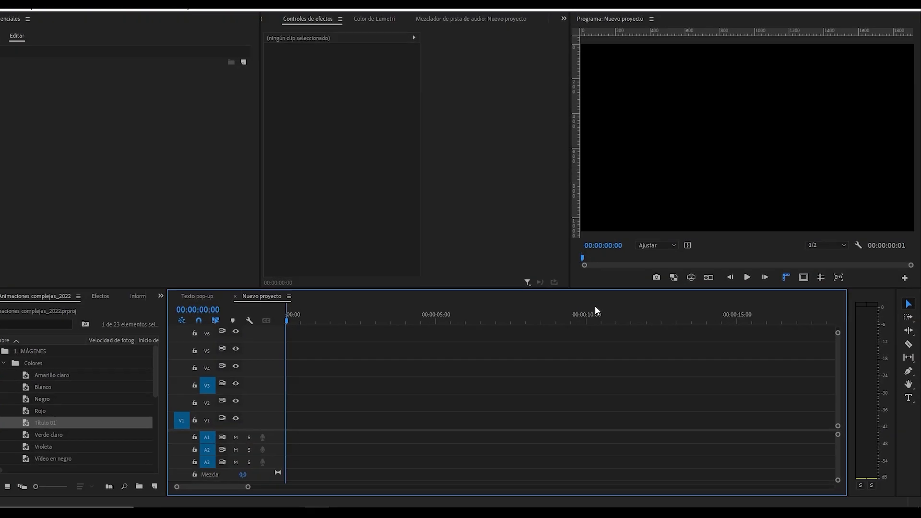
Add a text graphic reading "hola" at the start of the empty Nuevo proyecto sequence.
click(908, 398)
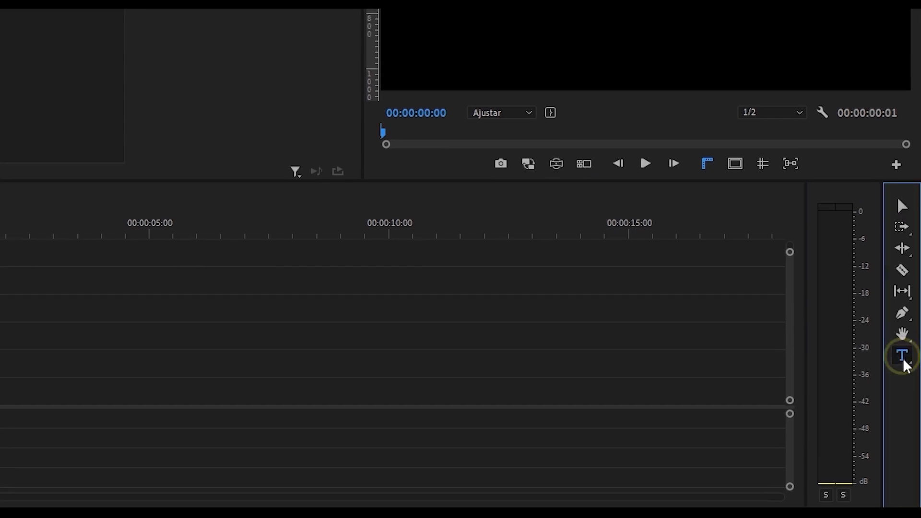
click(600, 192)
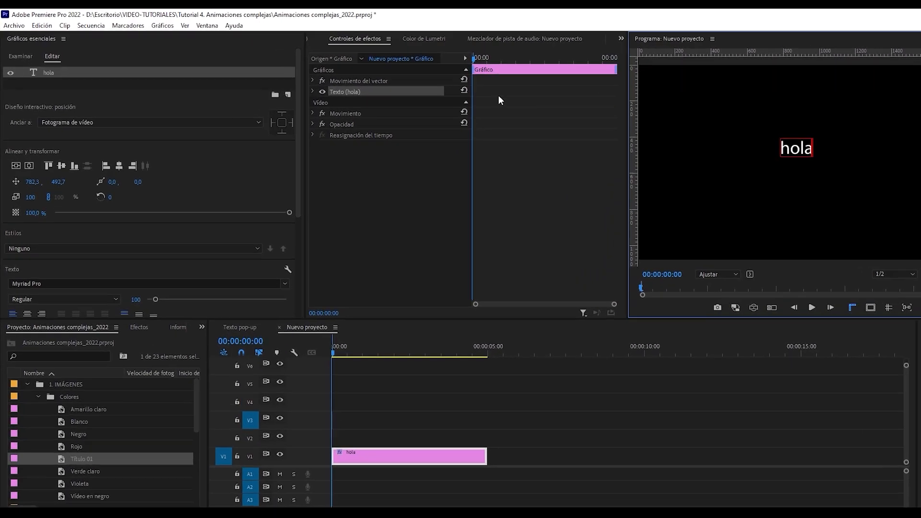
Create a legacy title at 1920 × 1080 and 25 fps, and close its title editor.
click(14, 25)
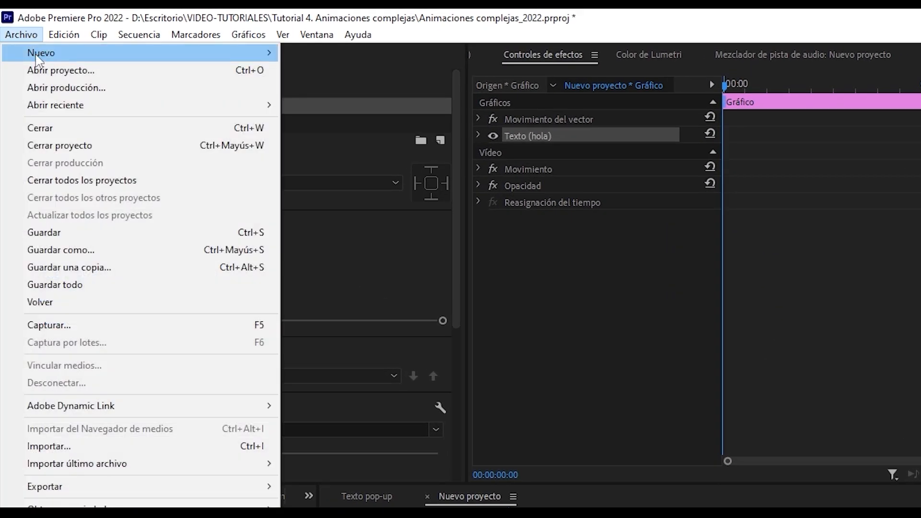
mouse_move(148, 57)
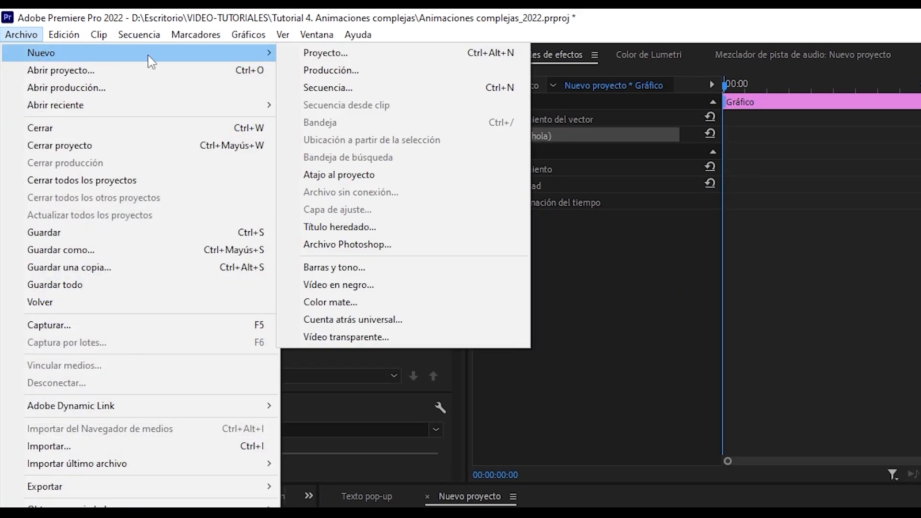
click(354, 228)
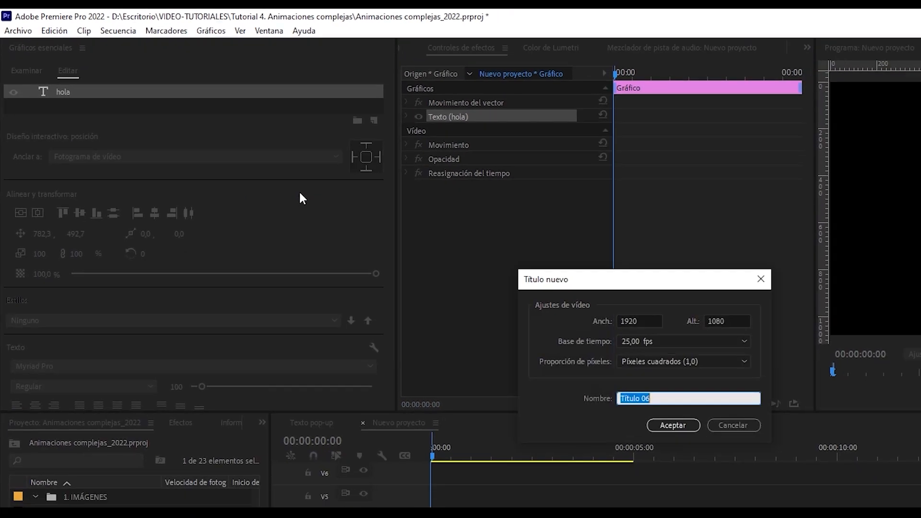
click(521, 320)
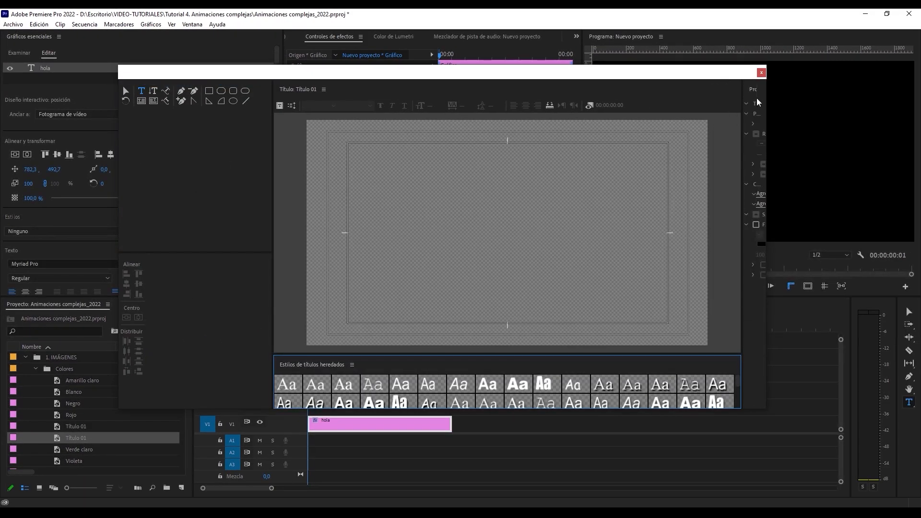
click(762, 73)
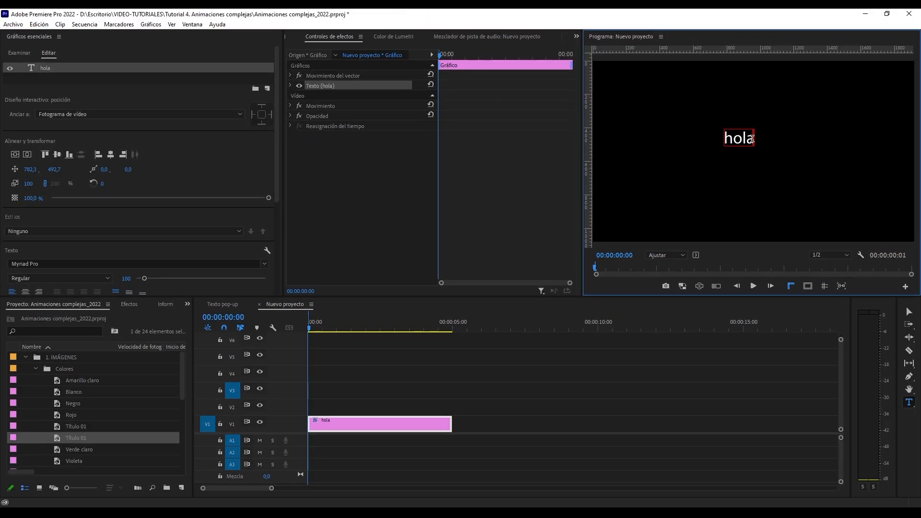
Set the "hola" text's fill to black (000000) and give it a white stroke of 8.
drag(734, 145, 725, 144)
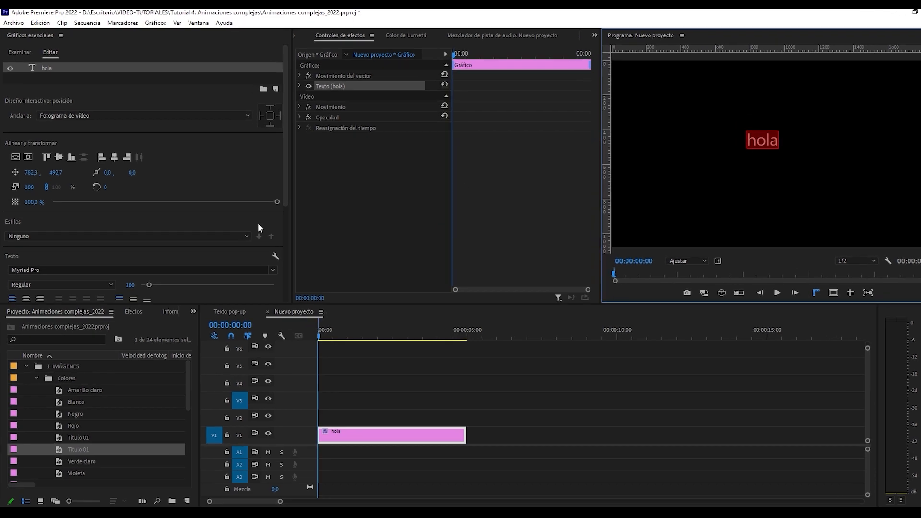
scroll(217, 149, down, 3)
scroll(292, 178, down, 3)
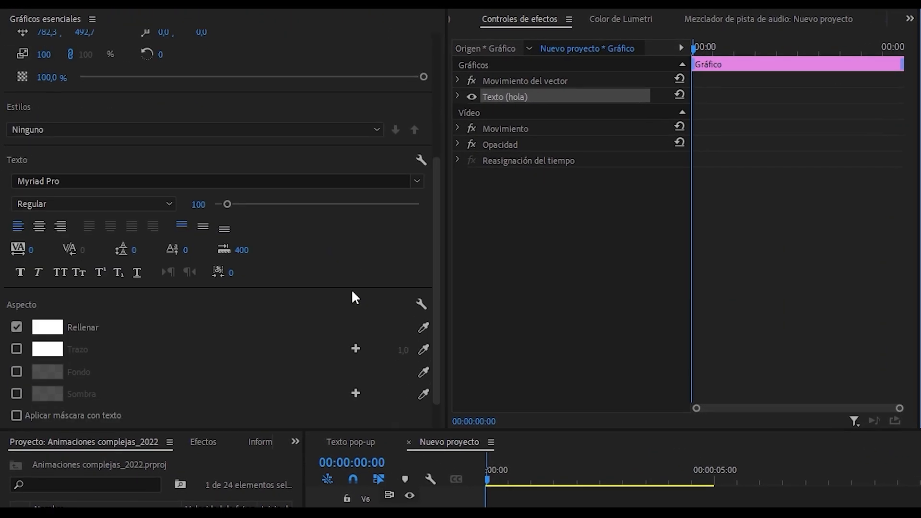
click(48, 327)
click(387, 205)
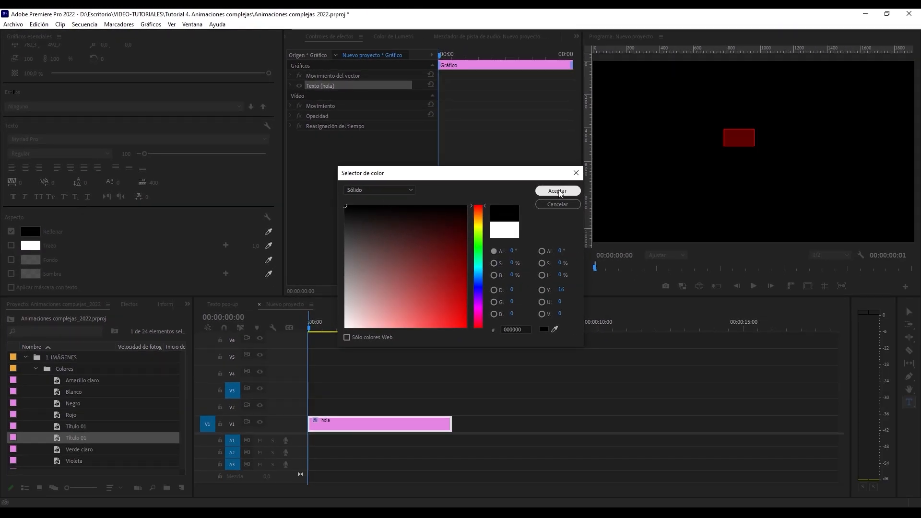
click(557, 191)
click(11, 245)
text(8)
Set the text's font to Montserrat Bold.
click(57, 139)
text(montaserra)
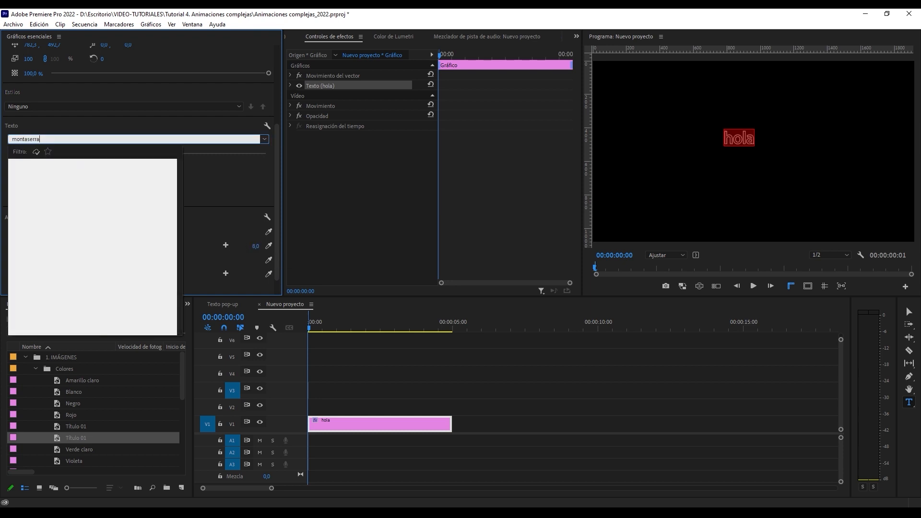
key(BackSpace)
key(BackSpace)
key(BackSpace)
key(BackSpace)
text(serra)
key(Return)
click(48, 154)
click(63, 223)
Enable the text's shadow and change its wording to "¡Hola!".
scroll(57, 230, down, 2)
click(11, 251)
click(739, 137)
key(ctrl+a)
text(¡Hola)
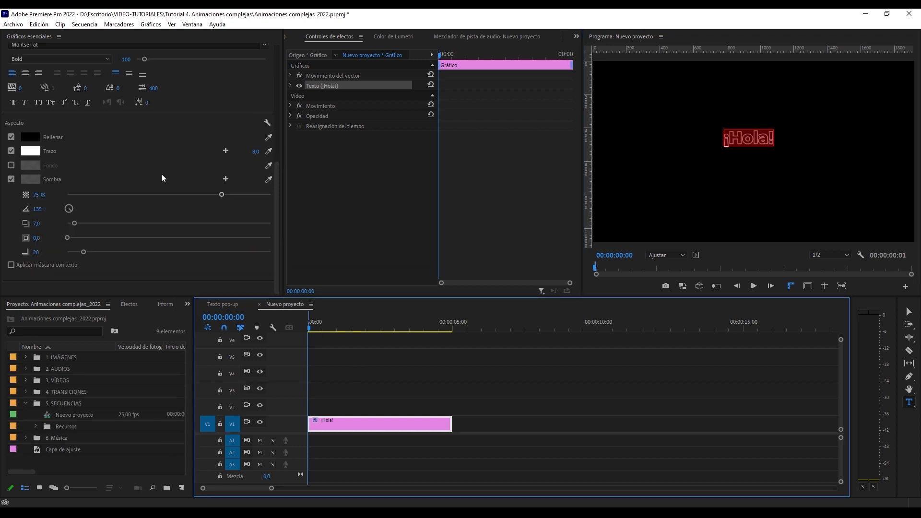
Move the ¡Hola! clip to V2 and place the Amarillo claro background beneath it on V1, extended to about 12 seconds.
drag(357, 424, 380, 410)
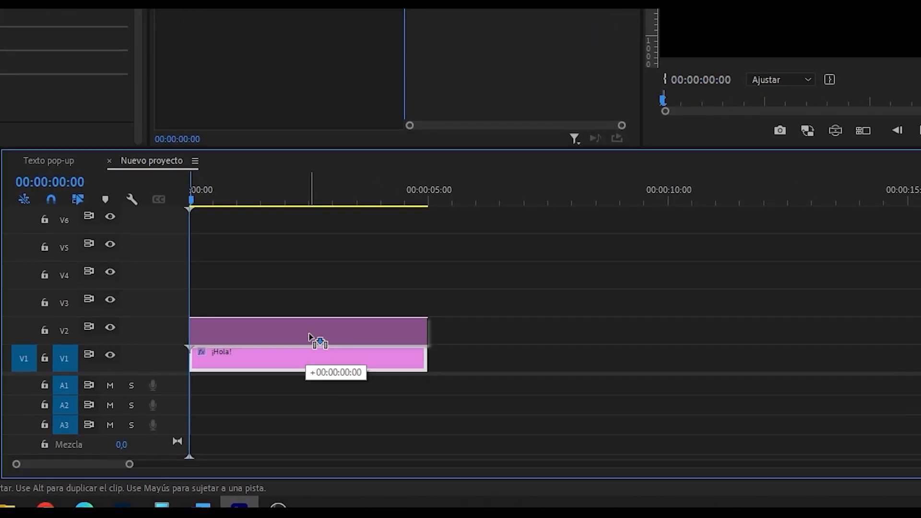
drag(309, 336, 310, 339)
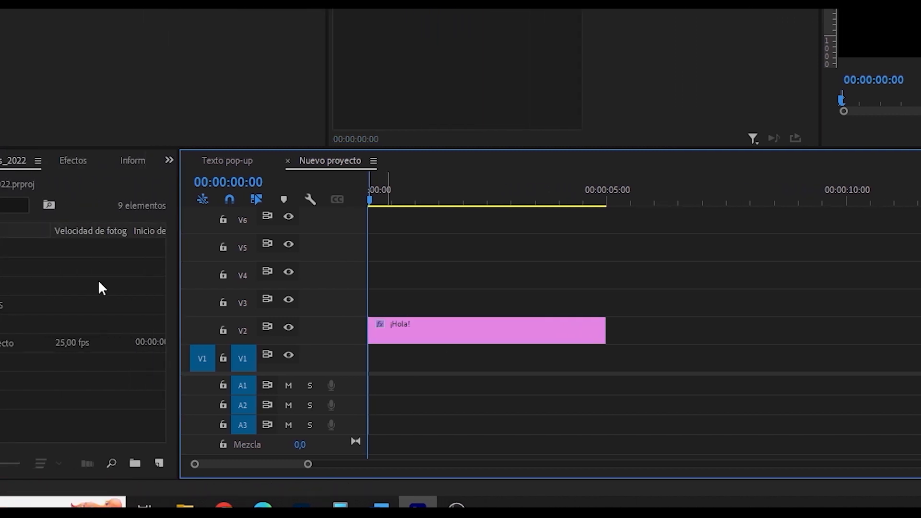
click(42, 247)
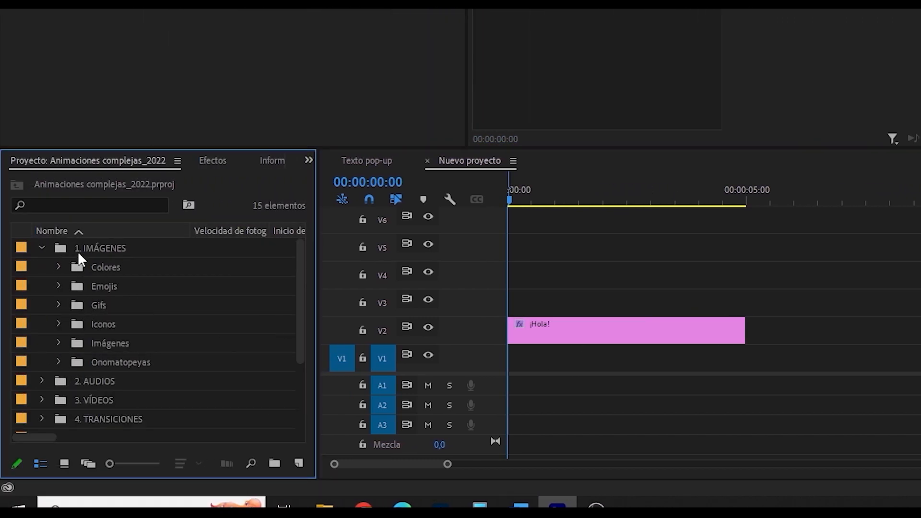
click(57, 267)
drag(93, 286, 511, 360)
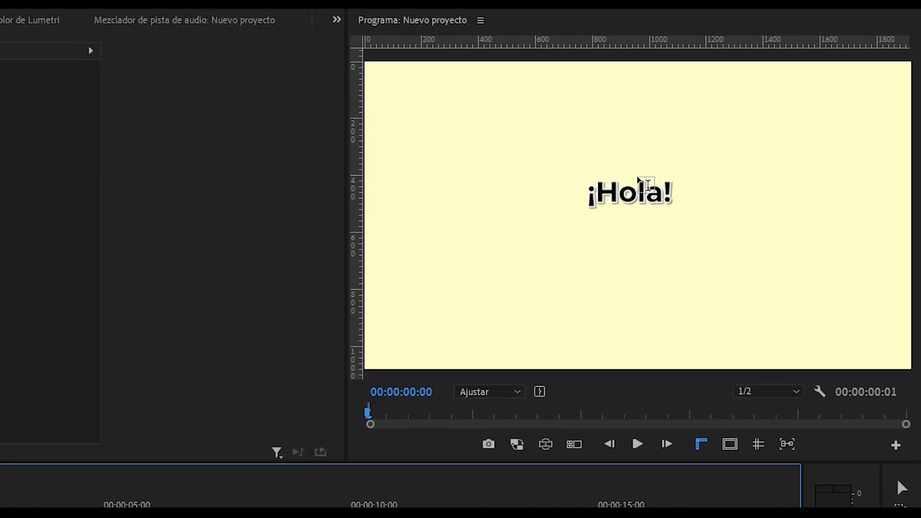
drag(451, 425, 668, 426)
Center the ¡Hola! text vertically and horizontally in the frame and check it against the guides.
click(402, 405)
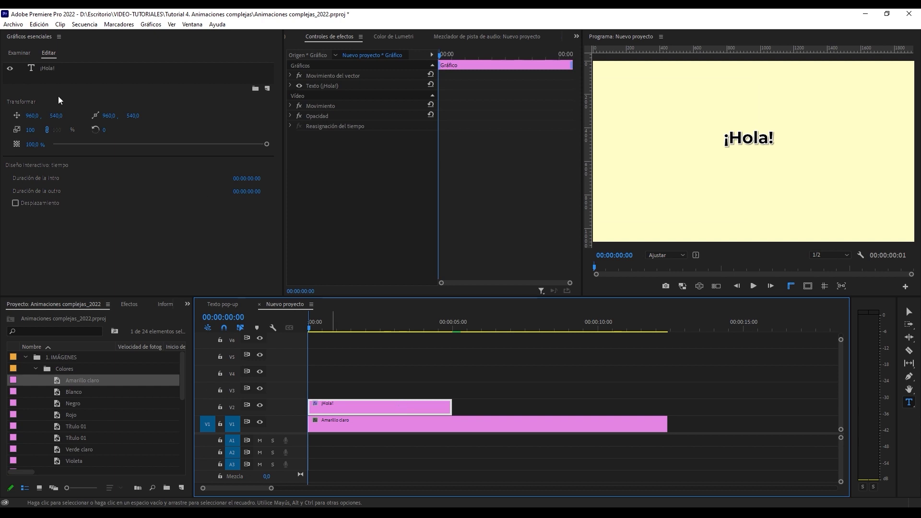
click(47, 69)
click(22, 206)
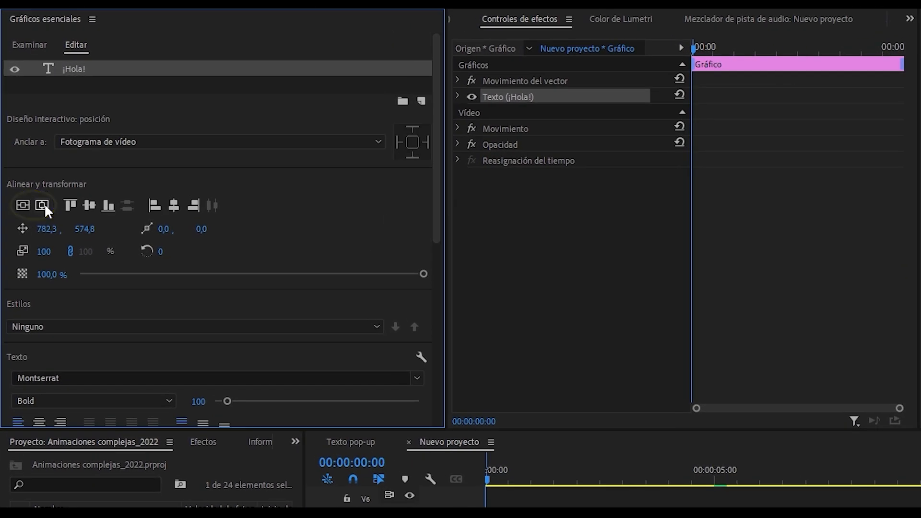
click(43, 206)
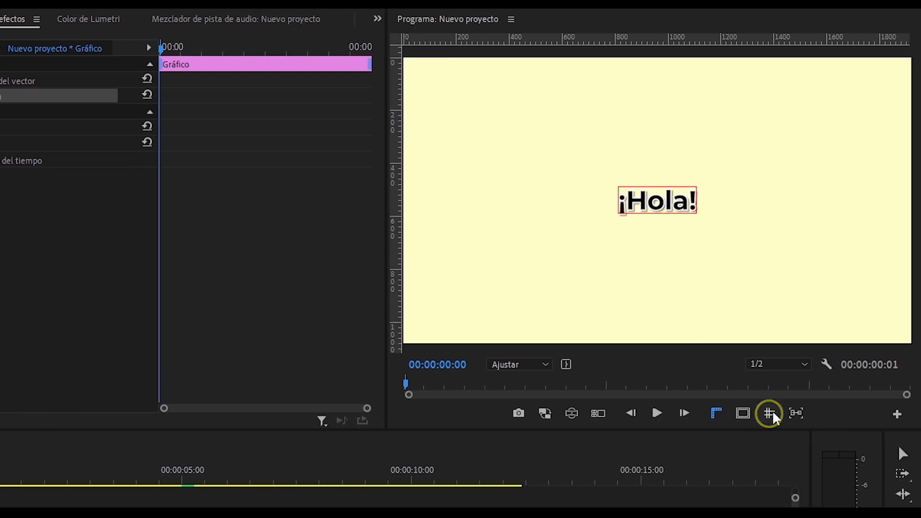
click(770, 414)
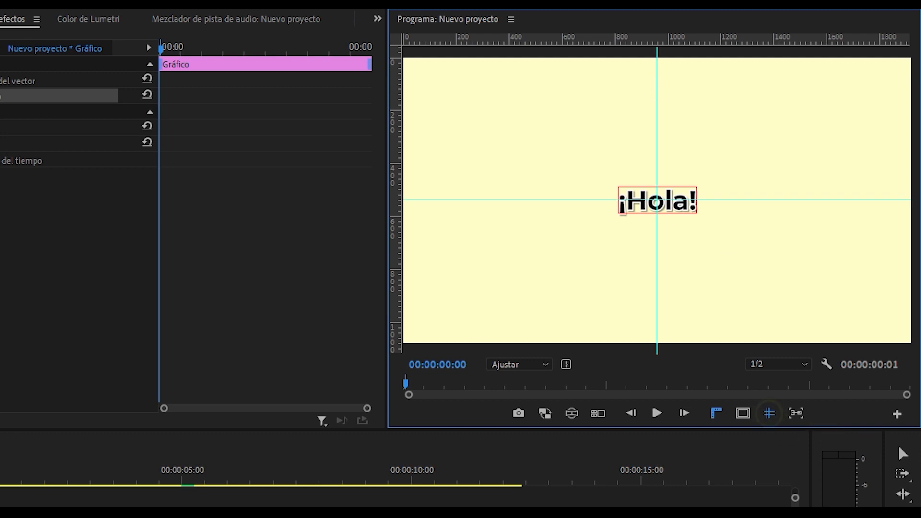
click(770, 414)
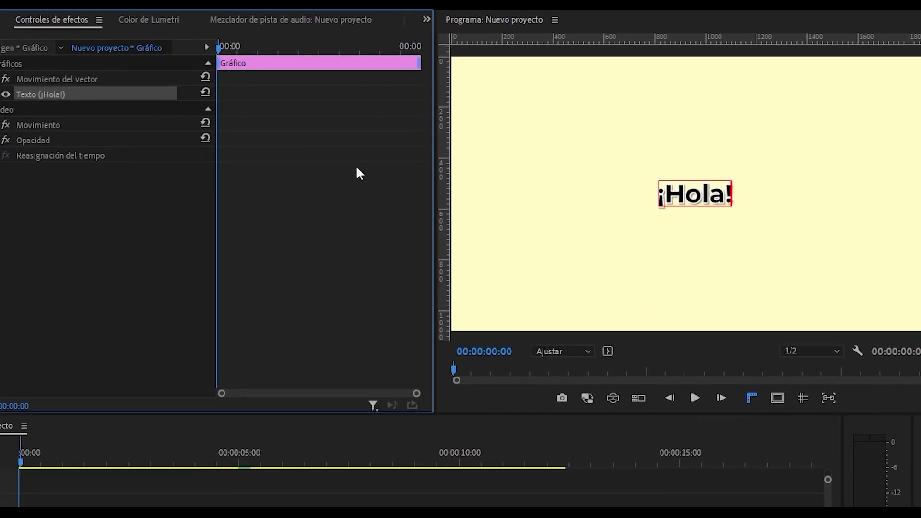
Try out different Scale, Rotation and Position values in the ¡Hola! clip's Motion settings and undo the changes.
click(11, 124)
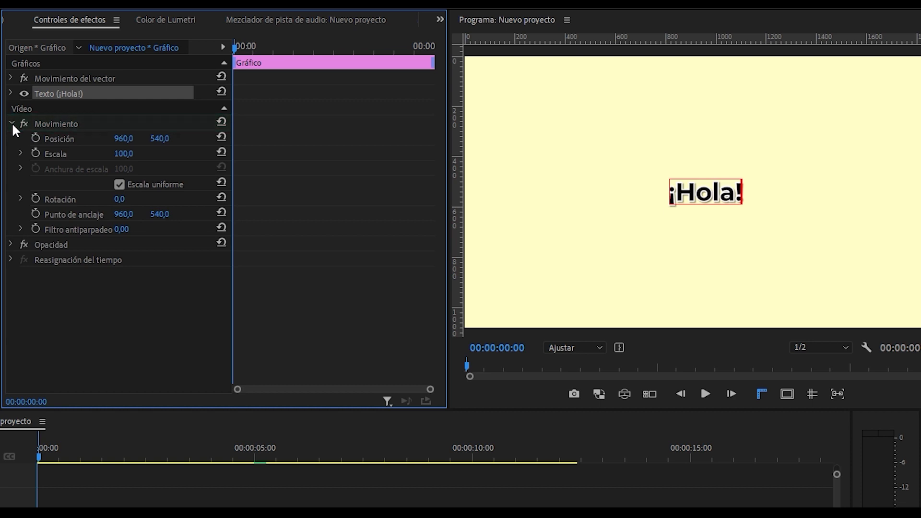
drag(119, 156, 136, 166)
drag(120, 199, 126, 198)
drag(132, 139, 244, 139)
key(ctrl+z)
key(ctrl+z)
key(ctrl+z)
Keyframe the ¡Hola! clip's Scale from 0 at the clip's start to 100 at a second keyframe.
click(35, 153)
mouse_move(235, 47)
mouse_down()
mouse_move(260, 47)
mouse_move(233, 47)
mouse_up()
click(192, 153)
click(131, 153)
text(0)
key(Return)
Apply easing to the second Scale keyframe and move it closer to the clip's start.
drag(430, 389, 290, 389)
click(204, 153)
click(21, 153)
right_click(309, 154)
click(362, 362)
drag(308, 153, 276, 153)
Reshape the velocity curve of the ¡Hola! clip's Scale animation.
drag(289, 389, 265, 389)
drag(235, 47, 260, 50)
drag(265, 389, 255, 389)
drag(296, 182, 294, 175)
drag(345, 153, 401, 153)
Play back the ¡Hola! pop-up animation from the start several times.
drag(299, 47, 212, 54)
key(space)
key(space)
drag(254, 389, 361, 389)
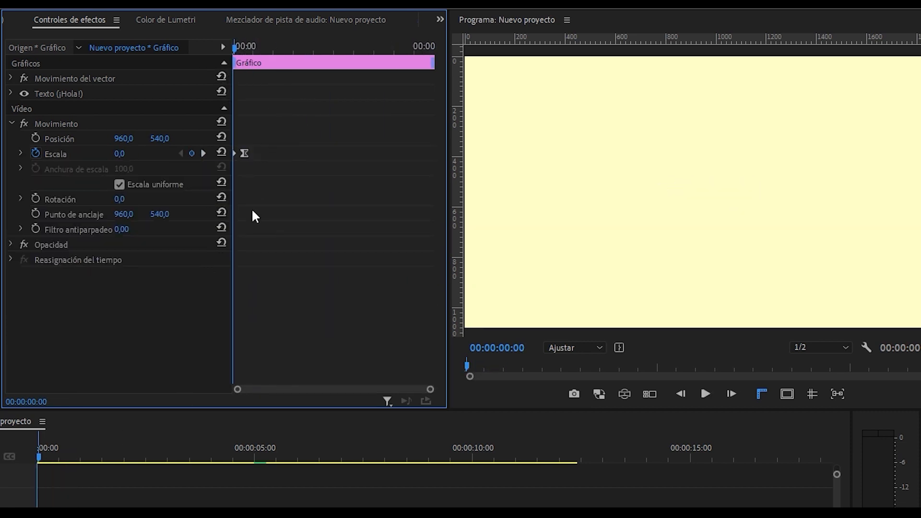
key(space)
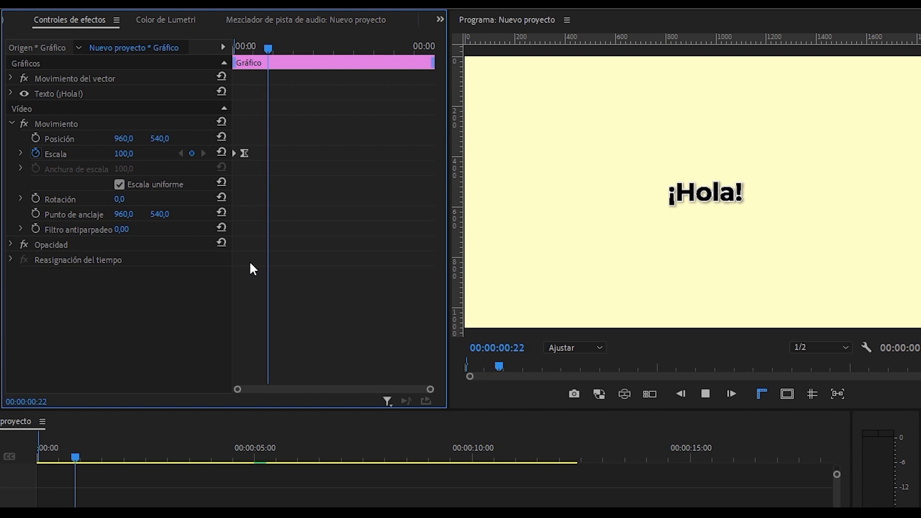
key(space)
drag(263, 47, 194, 49)
key(space)
key(space)
Duplicate the ¡Hola! clip onto V3 and set the copy's vertical Motion position to 588.
click(144, 498)
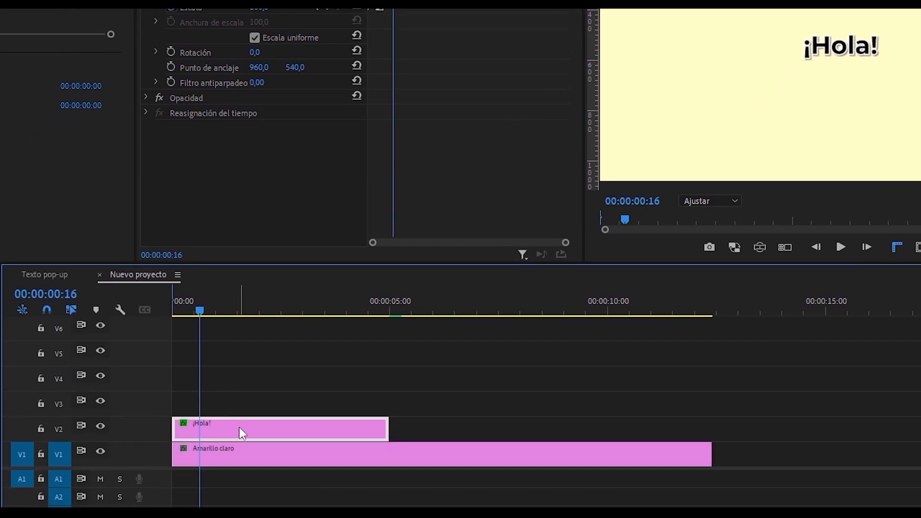
drag(240, 413, 241, 414)
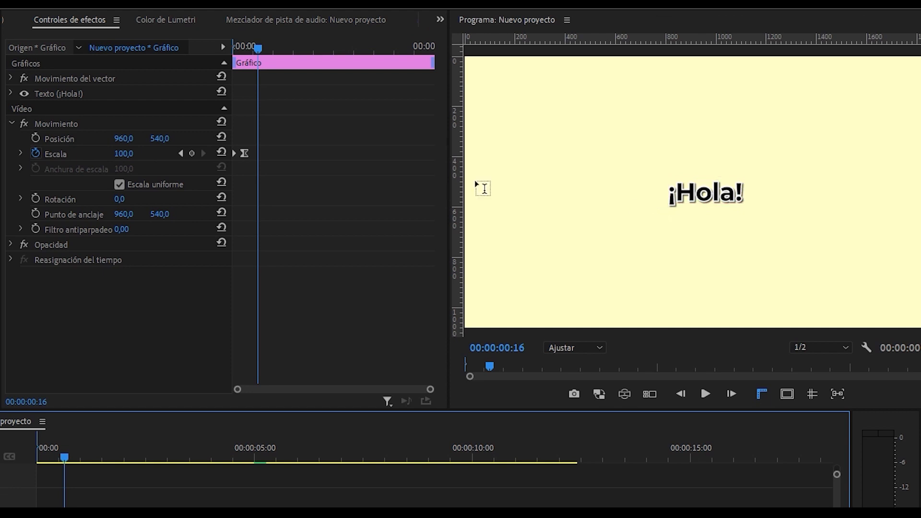
drag(157, 142, 166, 142)
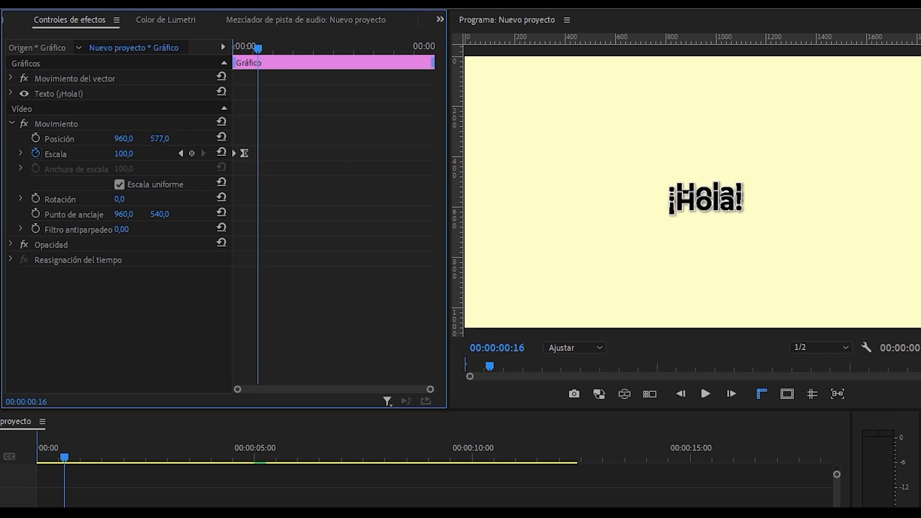
Show the guides and raise the ¡Hola! clip on V2 to a vertical Motion position of about 470.
click(814, 393)
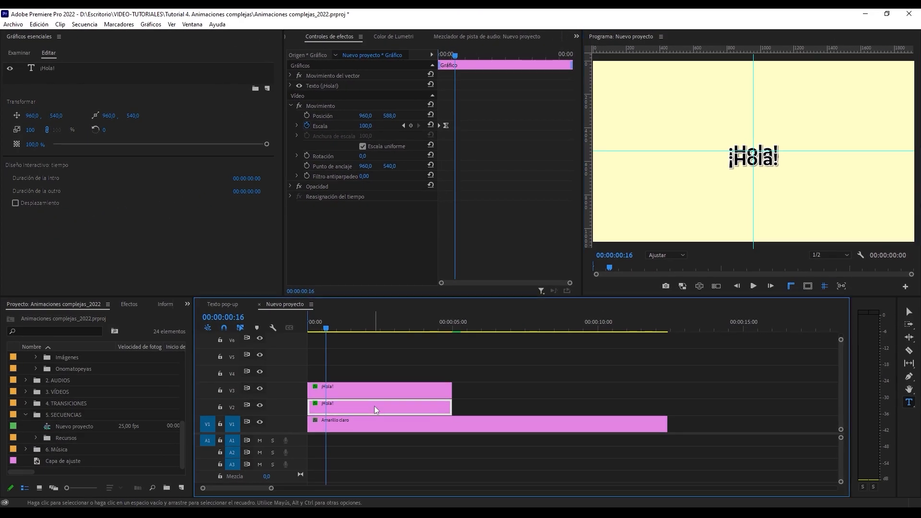
drag(391, 116, 338, 116)
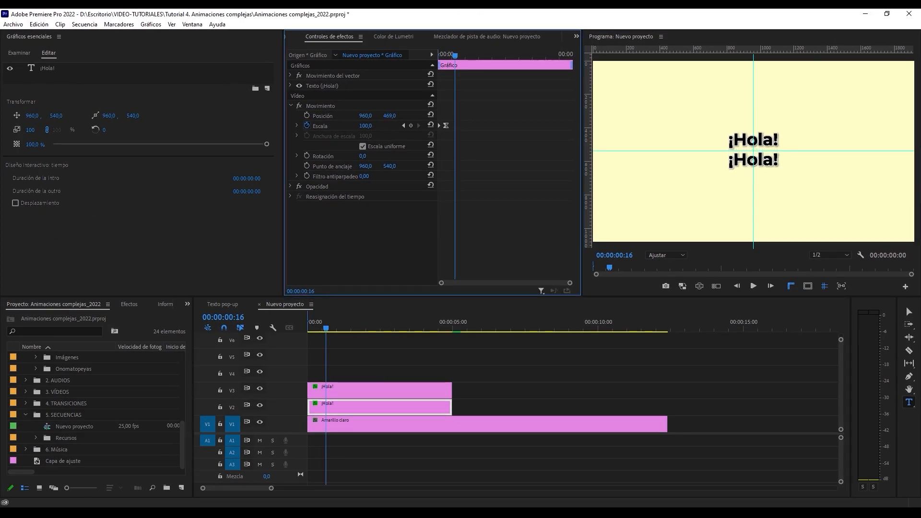
Change the V3 clip's text to "¿Qué tal todo?" and set its vertical Motion position to 606.
click(379, 392)
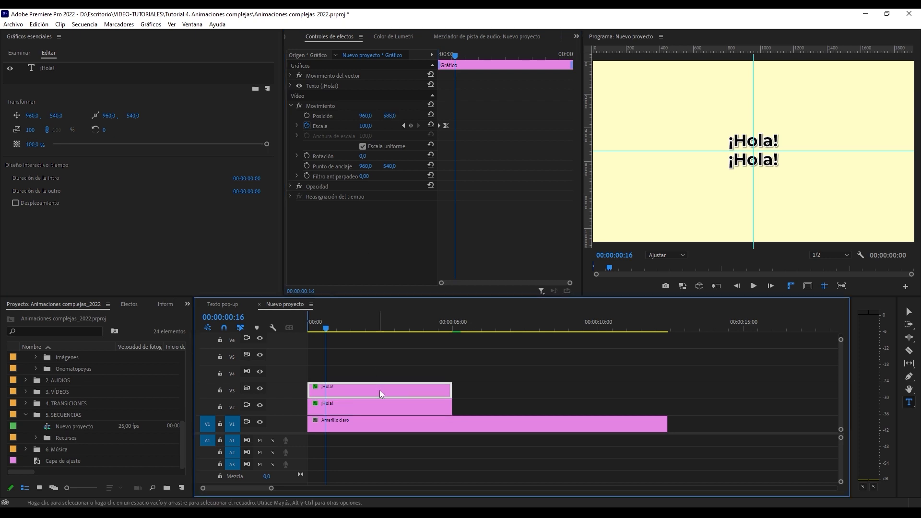
drag(775, 157, 704, 167)
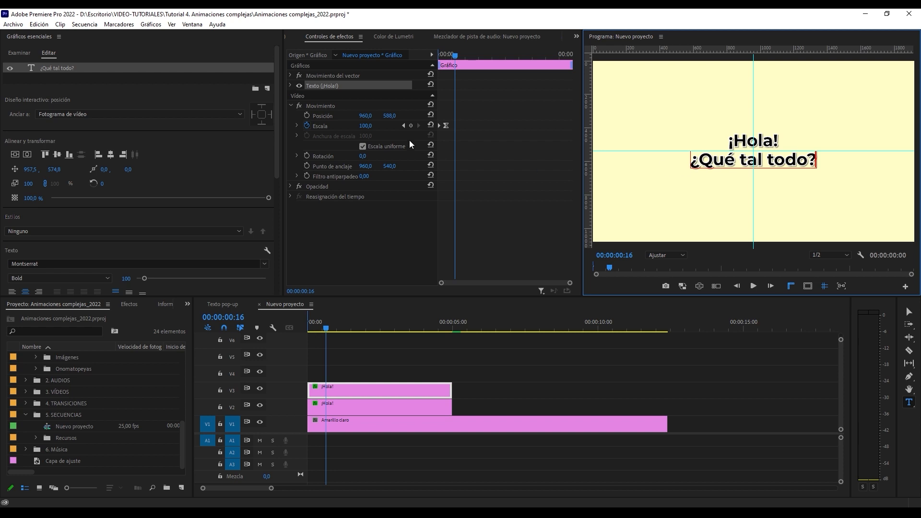
drag(390, 115, 397, 116)
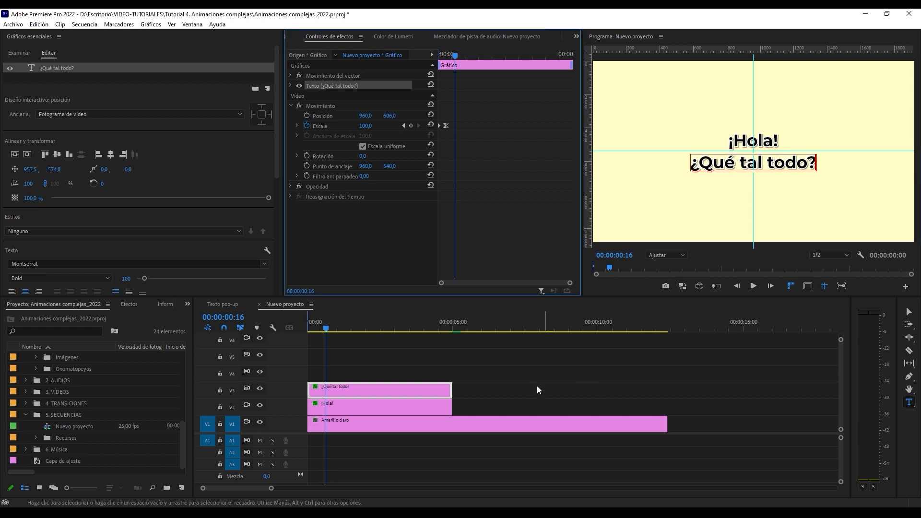
Play back both text pop-ups together from the start of the sequence.
key(Home)
key(space)
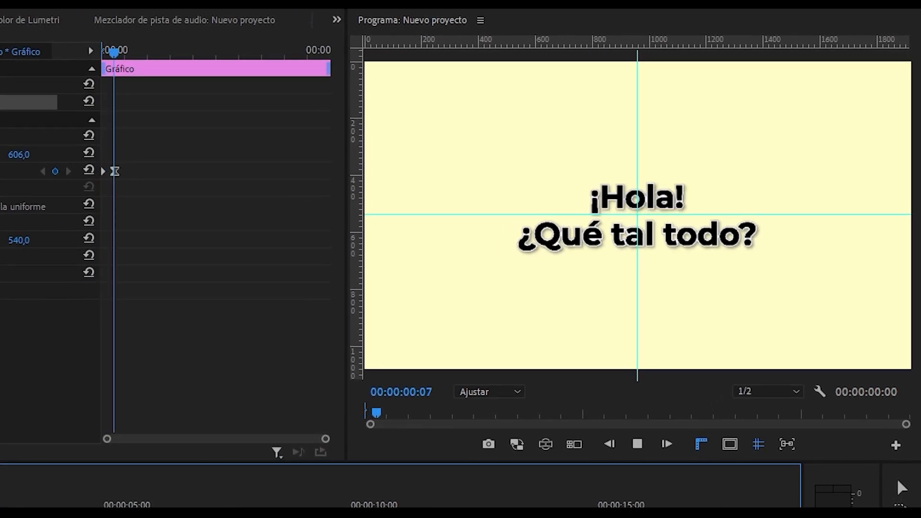
key(space)
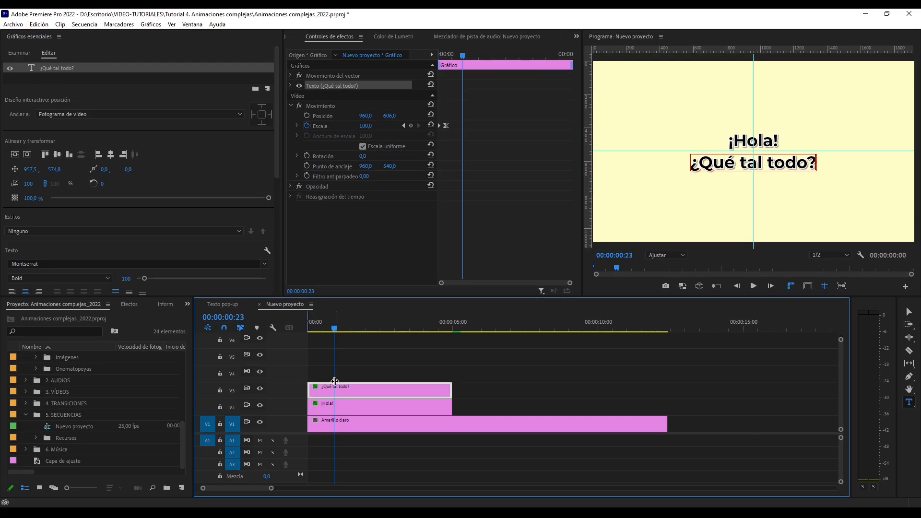
key(Home)
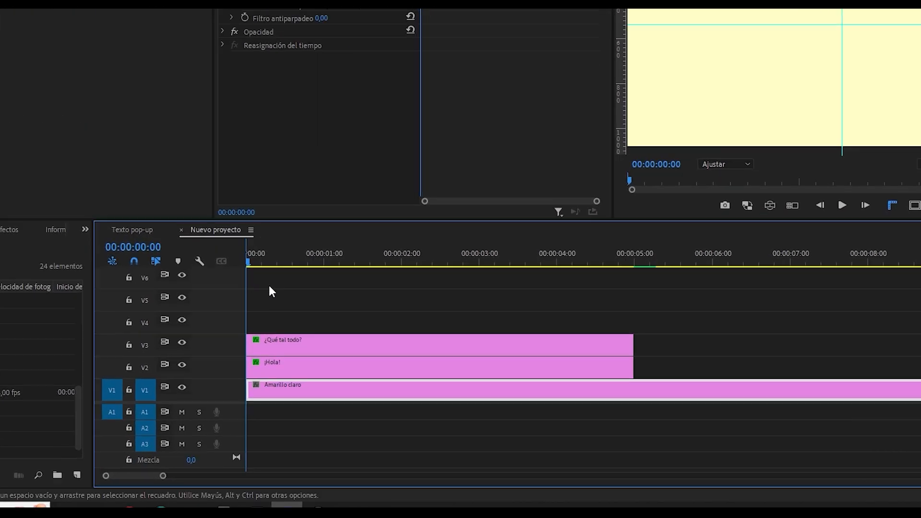
Offset the "¿Qué tal todo?" clip to start about 6 frames after "¡Hola!" and play back the staggered titles.
drag(327, 393, 342, 394)
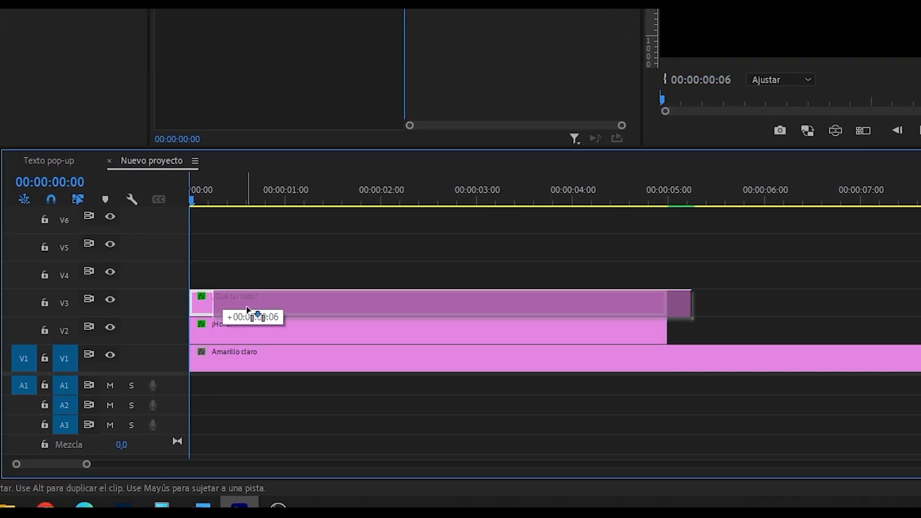
drag(246, 310, 247, 310)
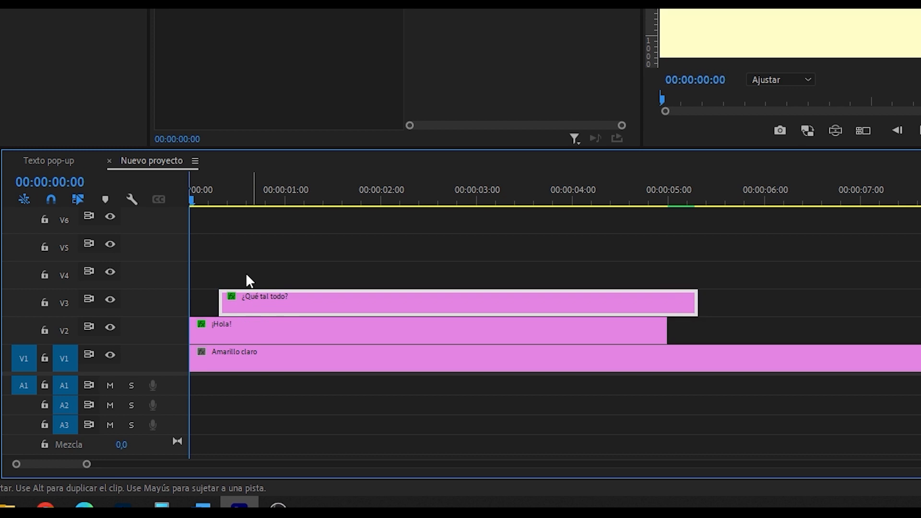
key(space)
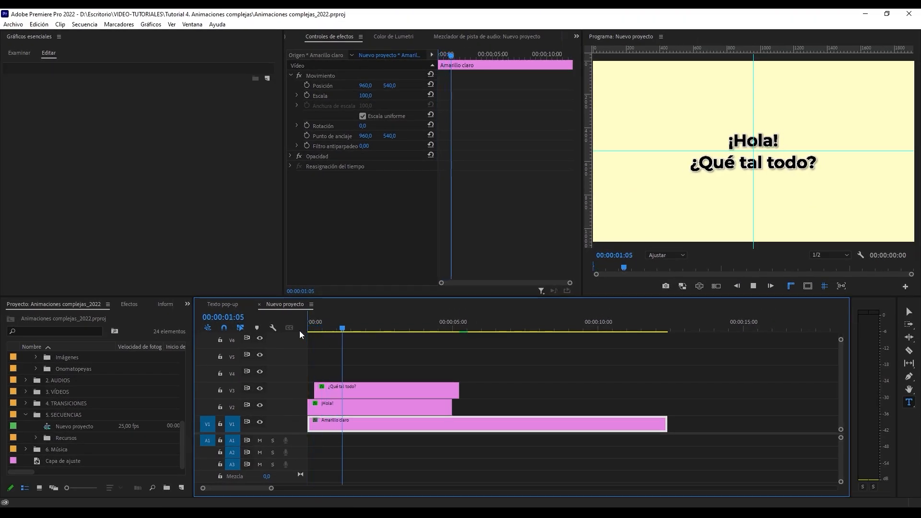
key(space)
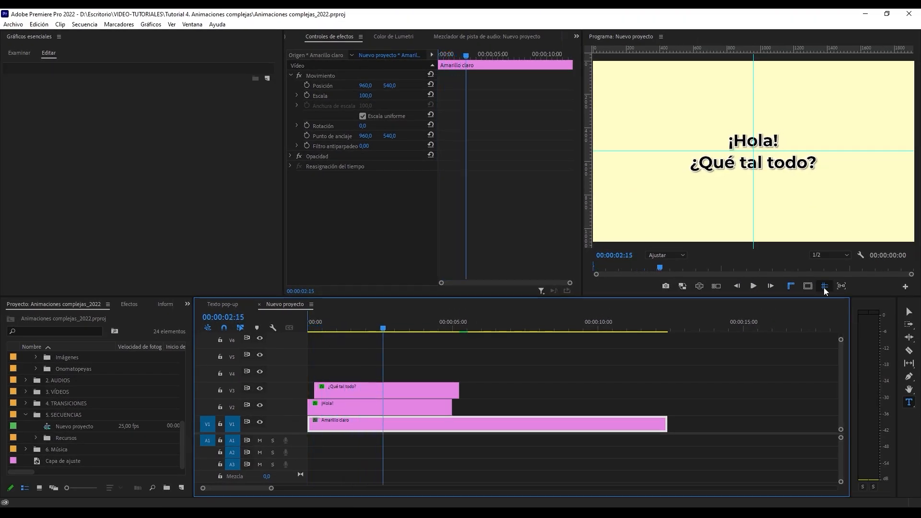
Hide the guides and place Corazón icon.png from the Iconos folder on V4, starting at 00:00:00:16.
click(824, 287)
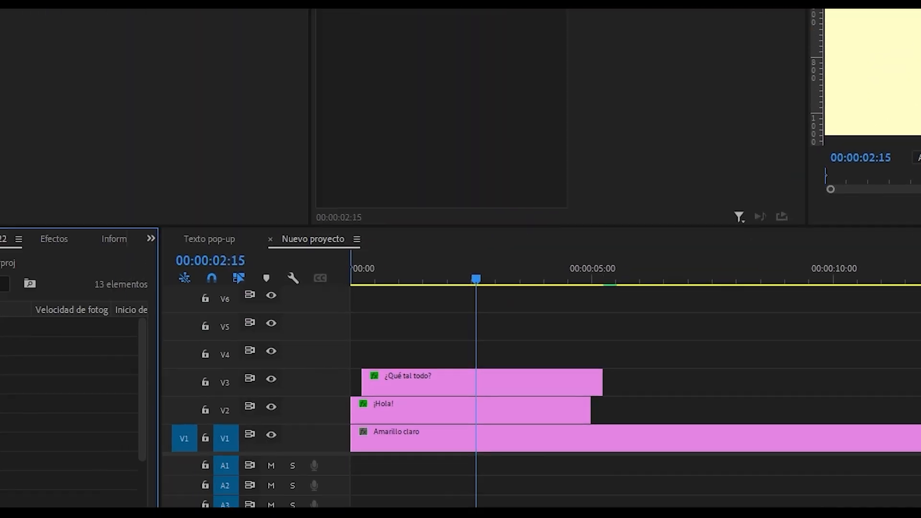
click(58, 324)
drag(93, 379, 540, 280)
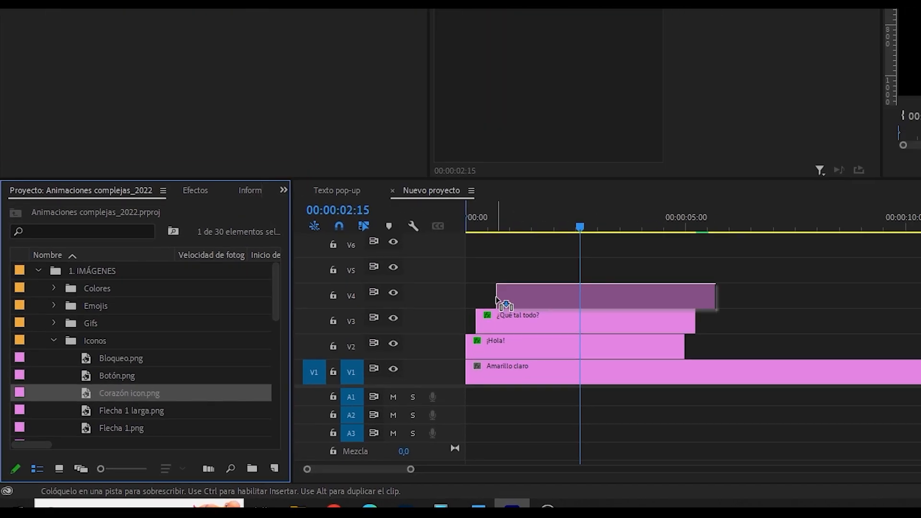
drag(496, 300, 497, 299)
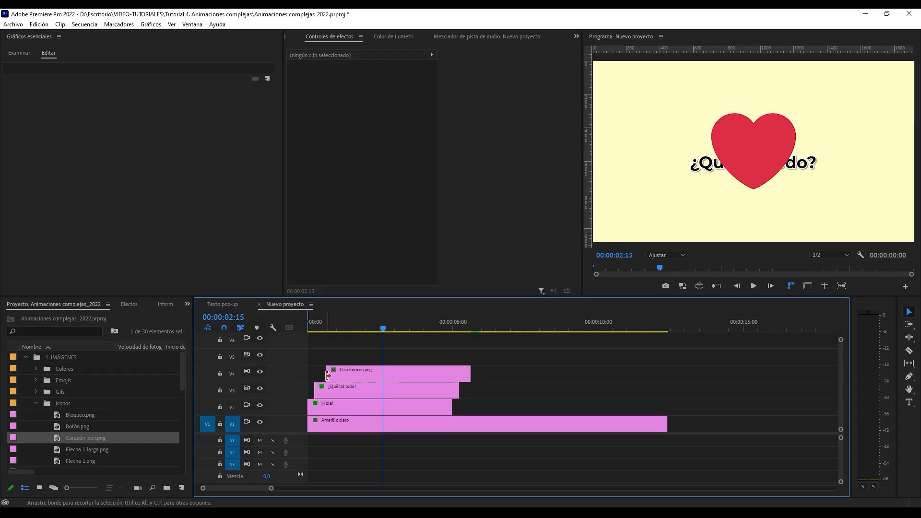
Scale the heart clip to 27 and raise it above the text to a vertical position of 285.
click(344, 376)
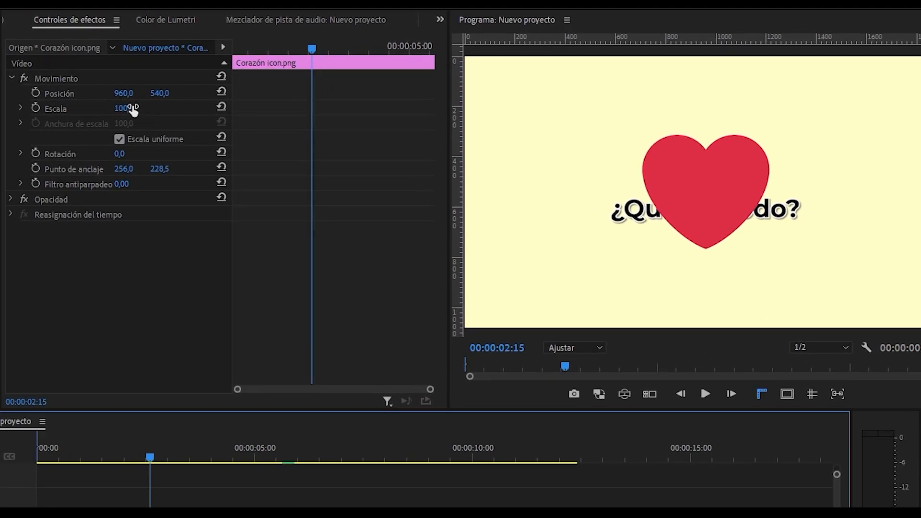
drag(132, 109, 169, 96)
Animate the heart's Scale with two keyframes near the clip start, growing from a smaller value to 27.
drag(258, 44, 234, 48)
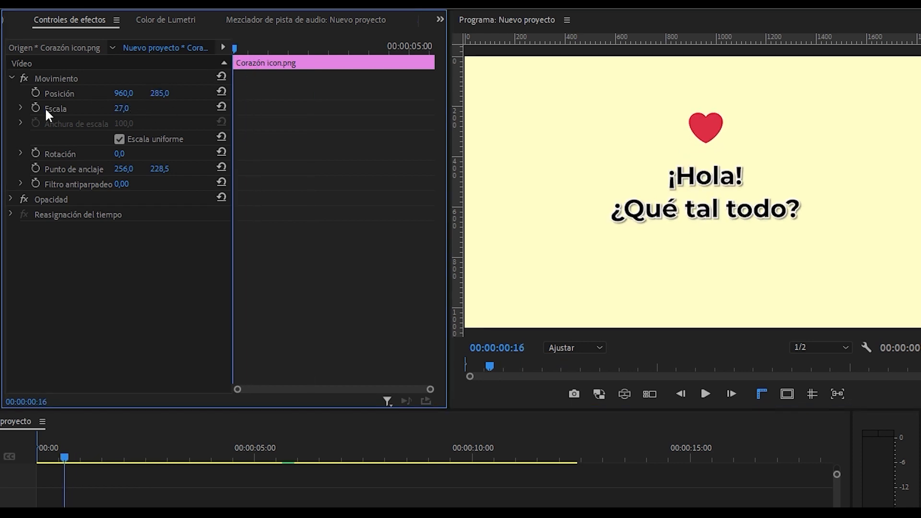
click(36, 108)
scroll(244, 107, up, 2)
click(302, 47)
click(192, 108)
click(180, 108)
drag(127, 109, 108, 109)
Ease the heart's second Scale keyframe, adjust its speed curve and move the keyframe closer to the clip start.
click(21, 108)
right_click(302, 108)
click(361, 313)
drag(291, 151, 288, 152)
drag(234, 48, 336, 48)
drag(302, 109, 278, 108)
Scrub and play back the heart's pop-up animation from the start of its clip.
scroll(279, 108, up, 1)
drag(235, 48, 427, 48)
click(234, 48)
key(space)
key(space)
scroll(312, 122, down, 3)
click(263, 48)
click(21, 108)
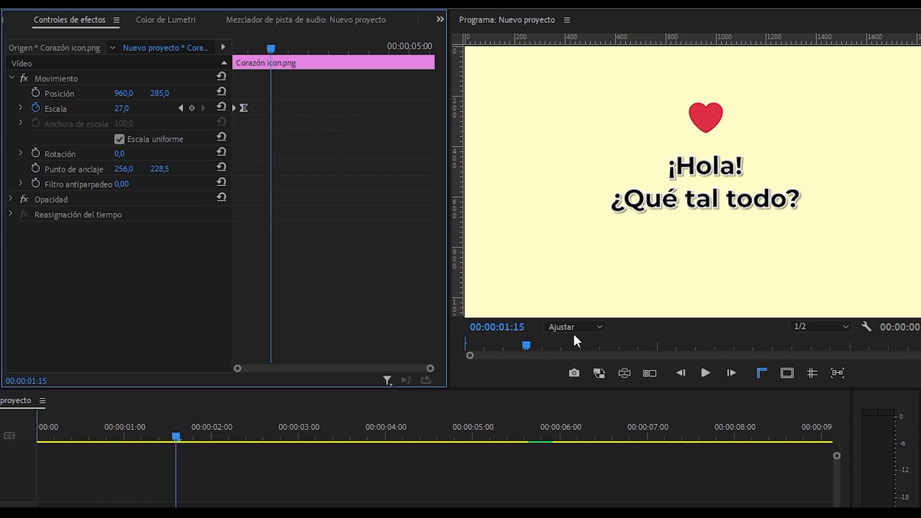
Set the preview to 100% and try moving the heart's anchor point to its lower tip.
click(575, 329)
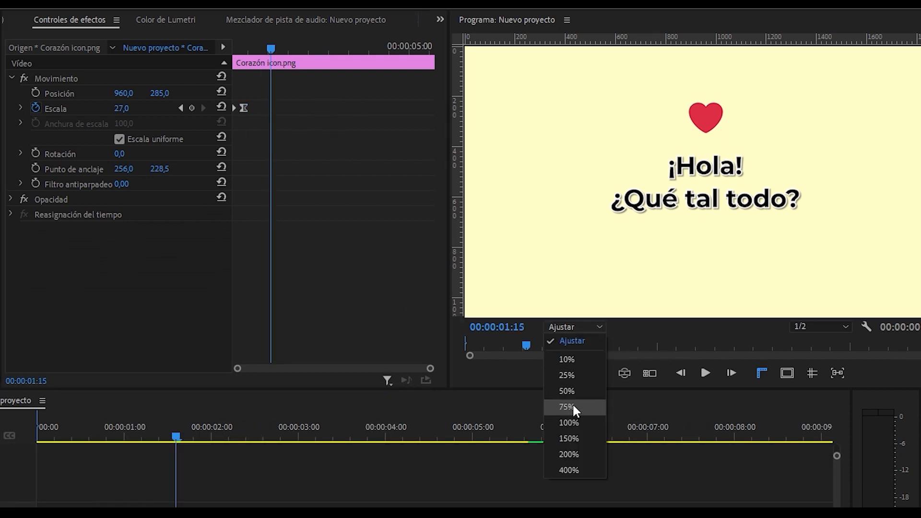
click(574, 420)
scroll(918, 225, up, 5)
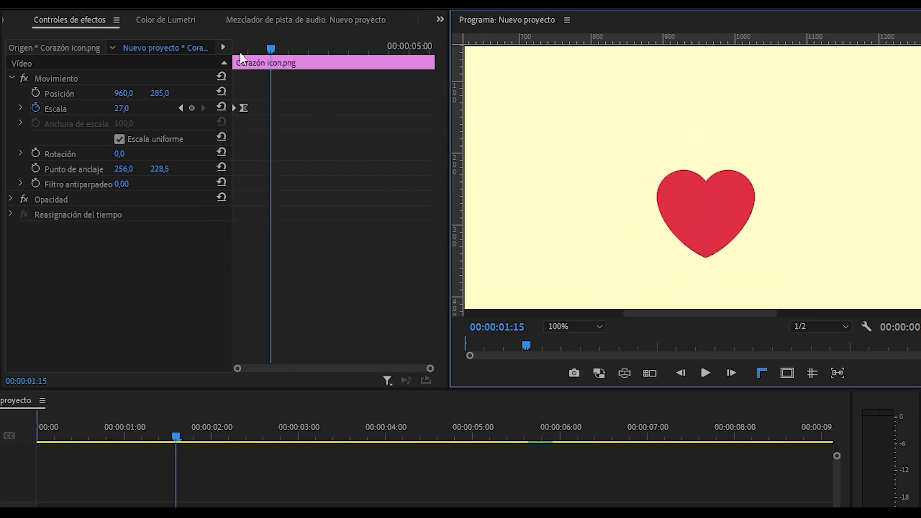
click(77, 78)
click(704, 219)
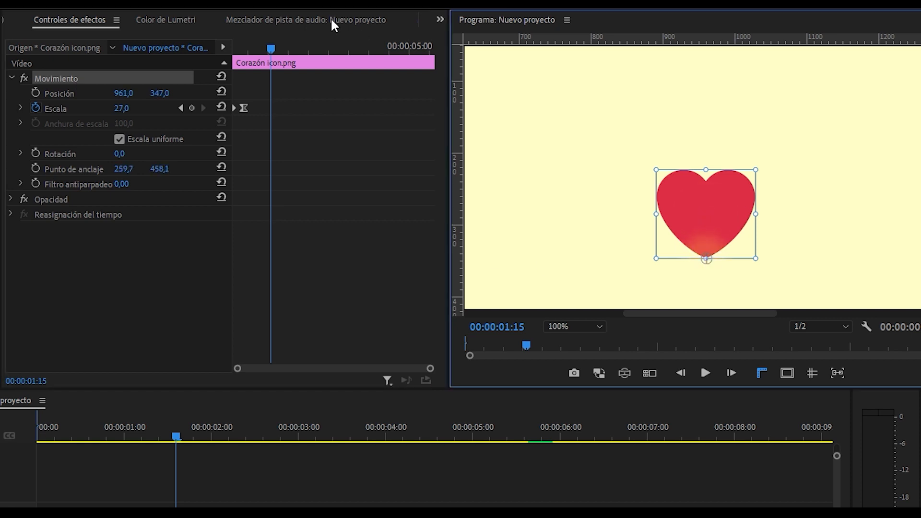
Play the heart's growth from its lower tip and return the preview zoom to Ajustar.
drag(271, 48, 204, 60)
key(space)
key(space)
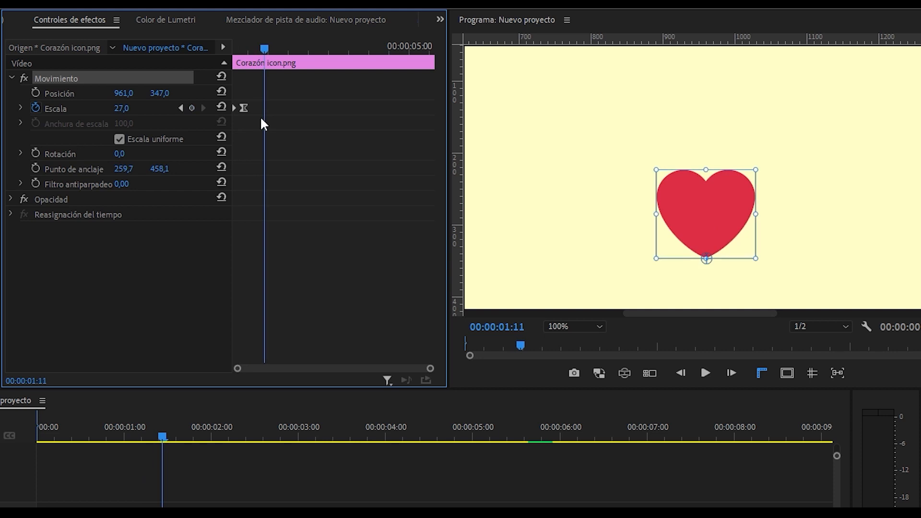
click(575, 327)
click(573, 341)
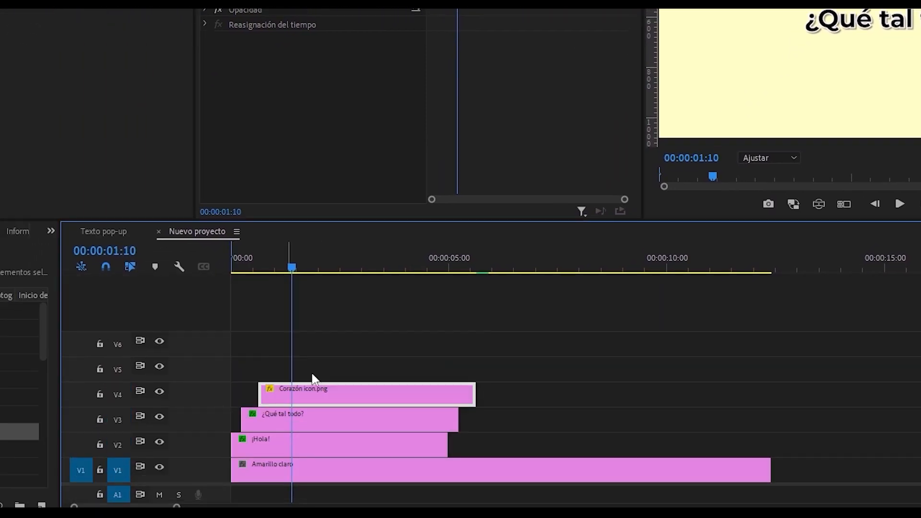
Duplicate the heart clip onto V5, move the copy down and left to about 677 horizontally, and rotate it about -25°.
alt+drag(323, 396, 326, 349)
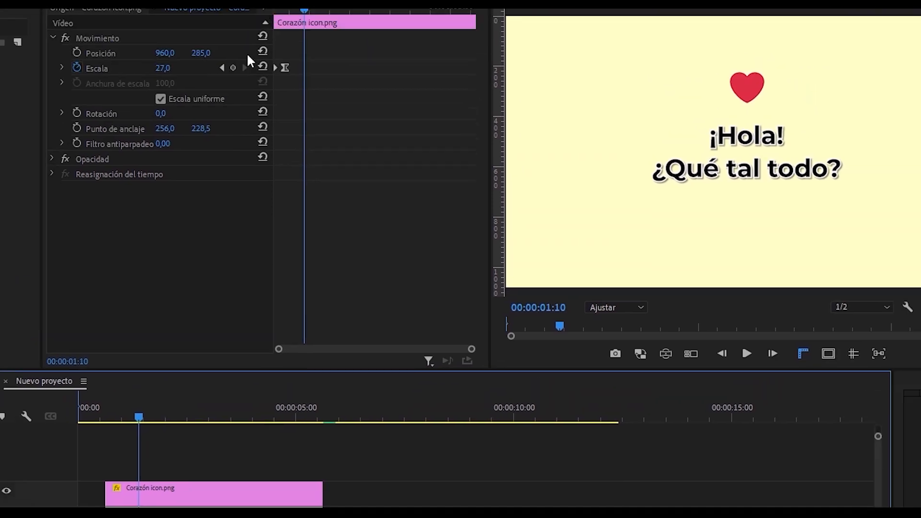
drag(160, 94, 205, 93)
drag(126, 94, 133, 94)
drag(122, 154, 108, 153)
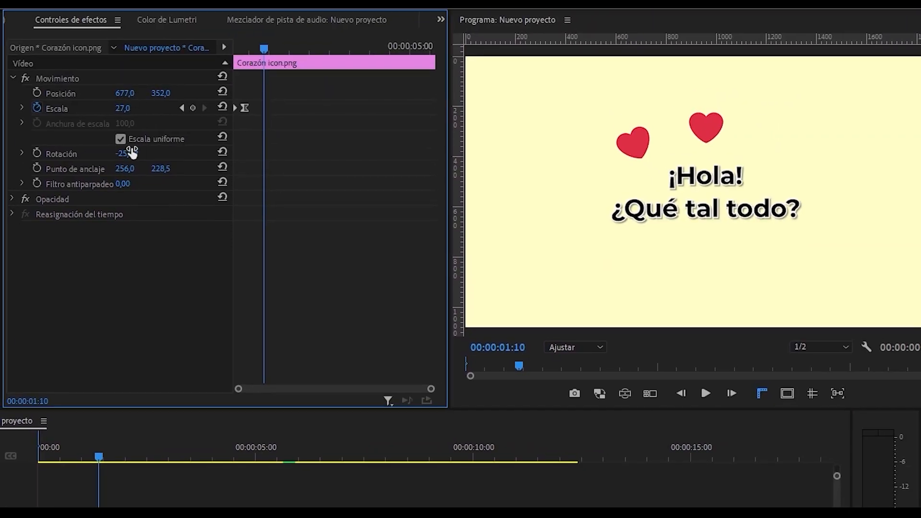
Duplicate the original heart clip onto V6, place the copy at position 1266, 380 and rotate it 25°.
click(382, 389)
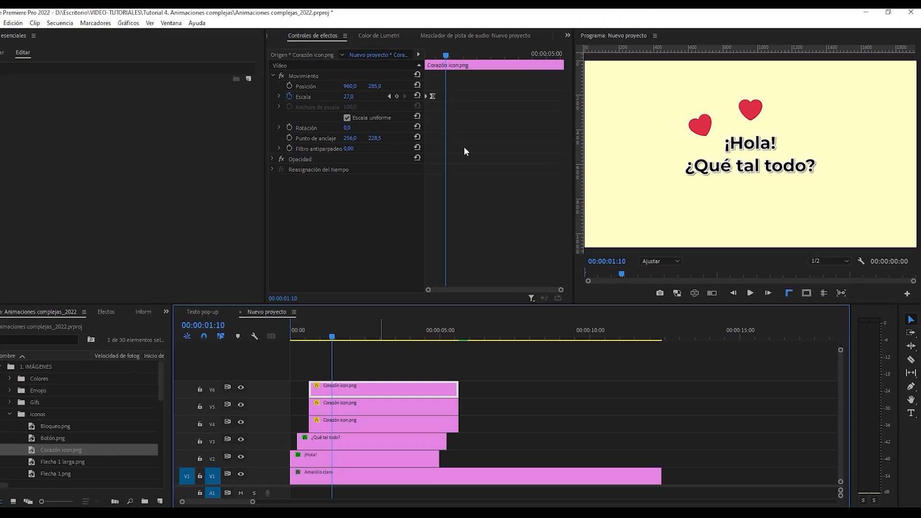
drag(349, 87, 497, 87)
drag(375, 86, 420, 87)
click(347, 128)
text(25)
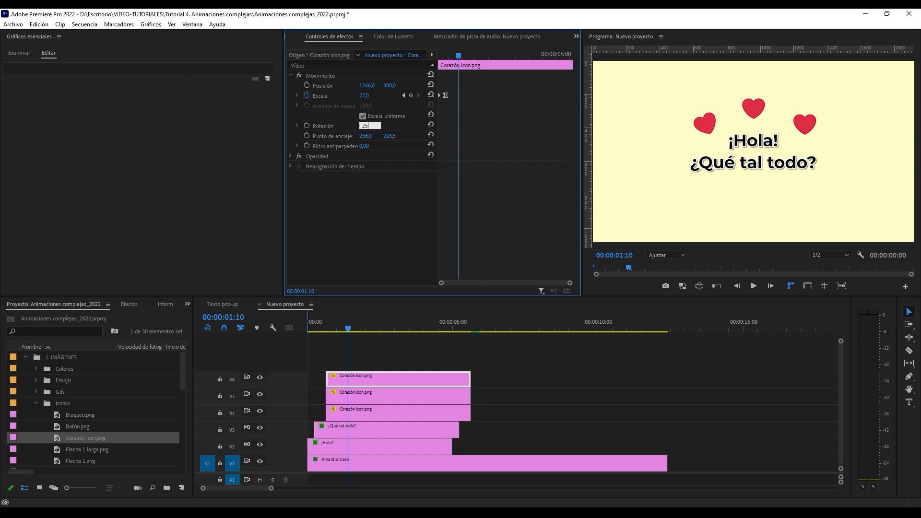
Stagger the heart clips on V4, V5 and V6 so each starts about 4 frames after the one below.
mouse_move(352, 383)
mouse_down()
mouse_move(359, 415)
mouse_move(359, 373)
mouse_move(358, 417)
mouse_move(360, 370)
mouse_up()
drag(499, 352, 408, 397)
drag(408, 398, 408, 414)
Play back the complete text and hearts animation from the start of the sequence.
click(384, 463)
key(equal)
drag(347, 328, 304, 314)
key(space)
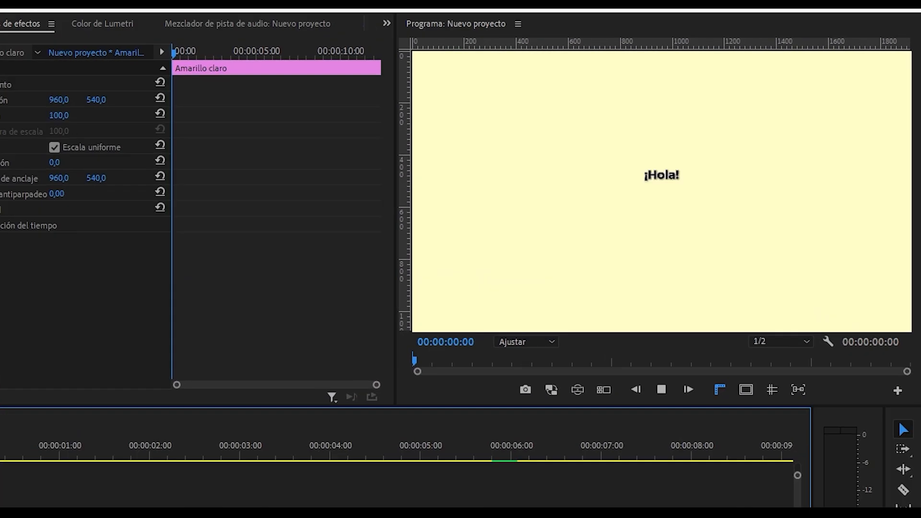
key(space)
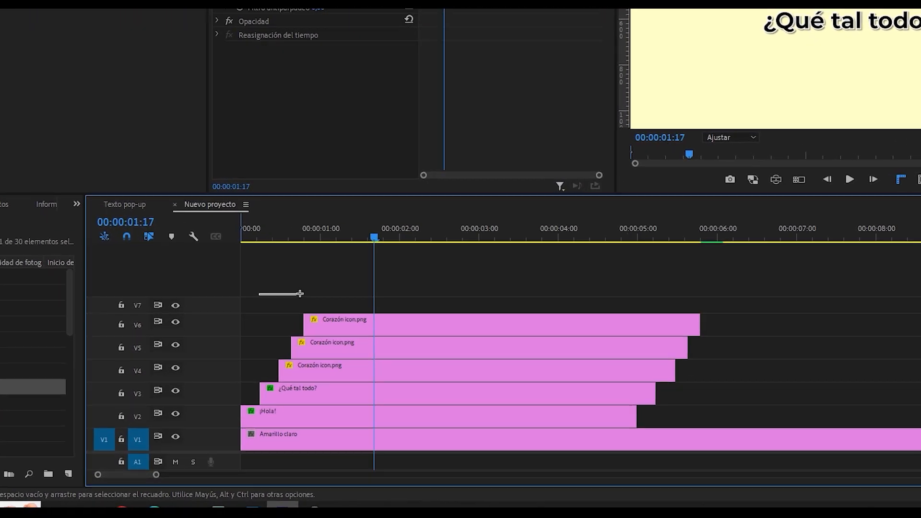
Copy the two text clips and three heart clips into the Proyecto complejo sequence, after its existing clips.
drag(300, 293, 308, 399)
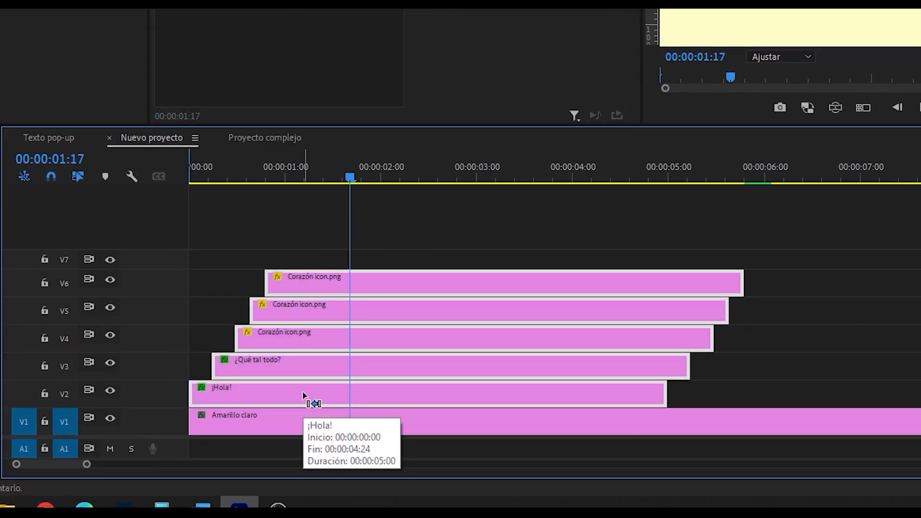
click(265, 138)
click(487, 168)
key(ctrl+v)
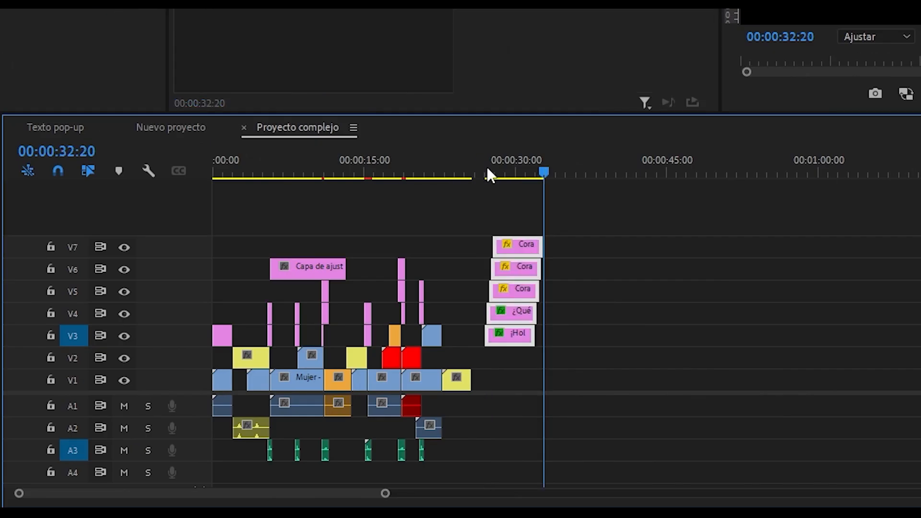
Move the pasted clips up to V7–V11 at about 12 seconds and enlarge the timeline to show all tracks.
drag(507, 335, 381, 270)
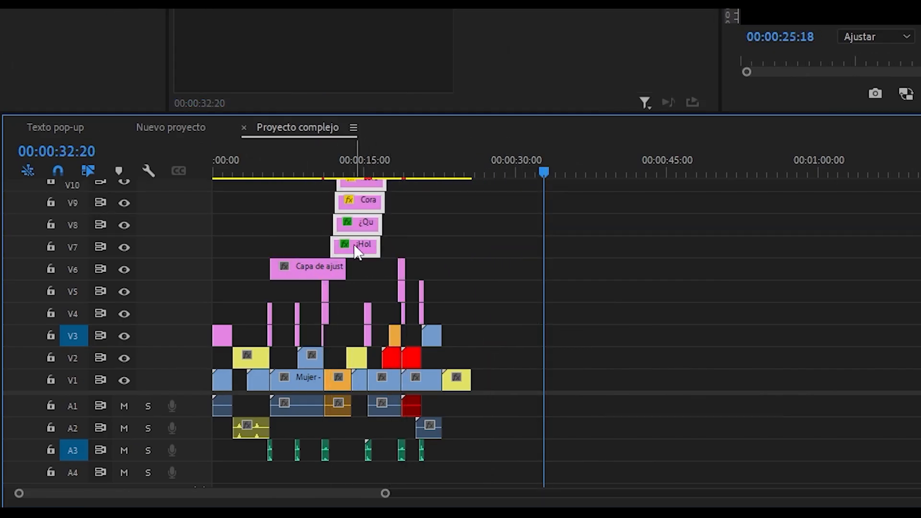
scroll(395, 269, up, 2)
scroll(396, 235, down, 2)
drag(444, 113, 442, 49)
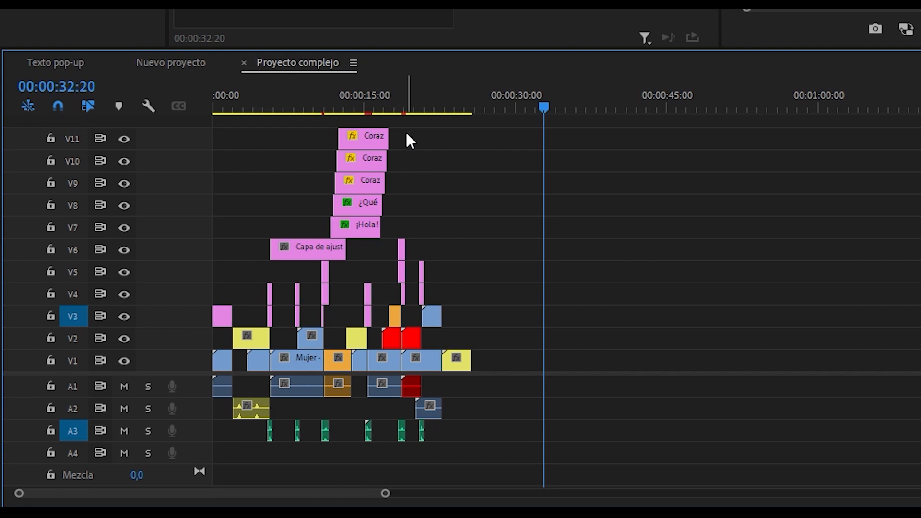
Nest the five text and heart clips on V7–V11 into one sequence, keeping the suggested name.
drag(407, 134, 369, 238)
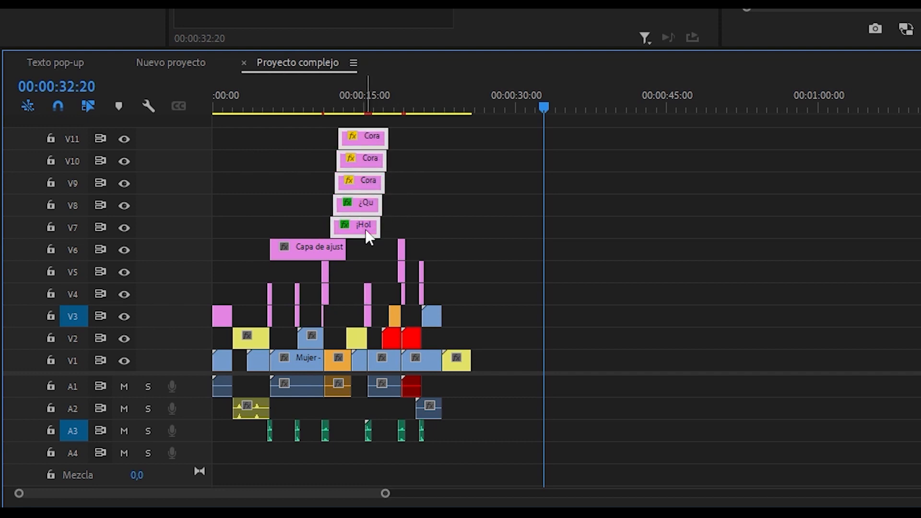
right_click(370, 229)
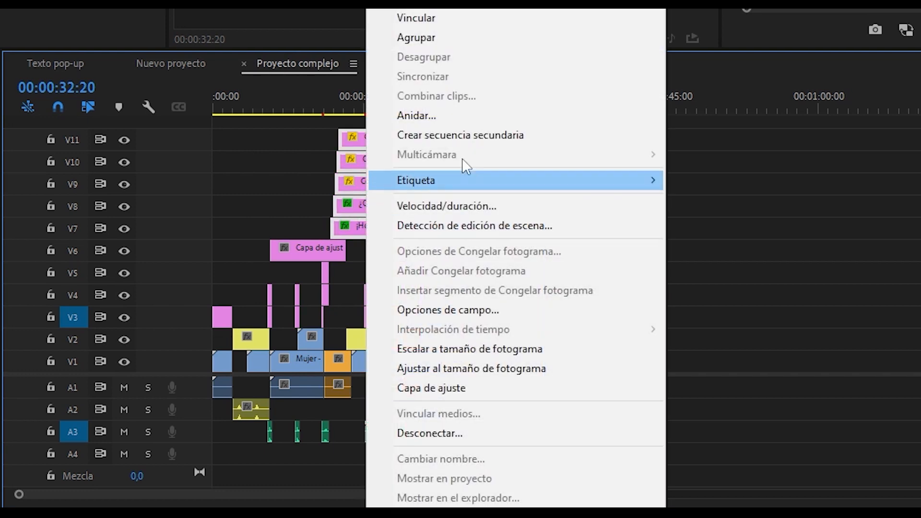
click(451, 115)
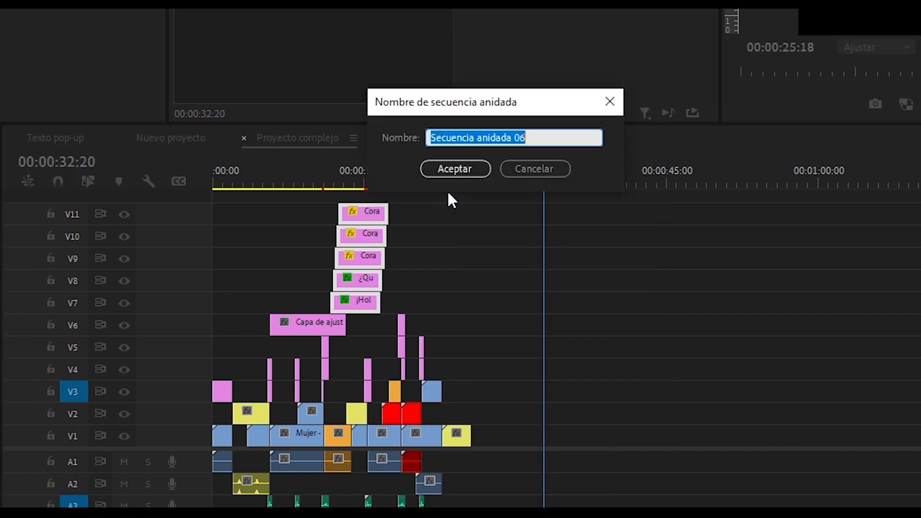
click(473, 168)
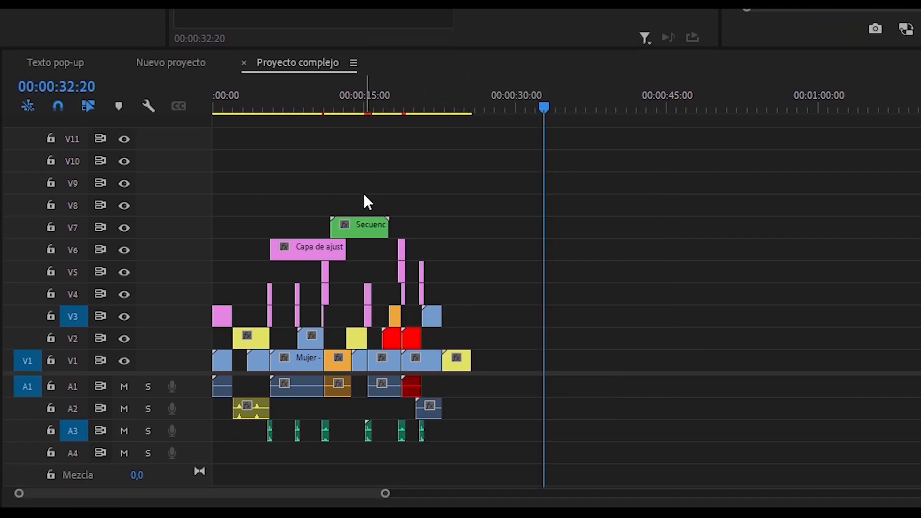
Move the nested sequence as a single clip toward the start of Proyecto complejo on V8, and return to the Nuevo proyecto sequence.
click(367, 229)
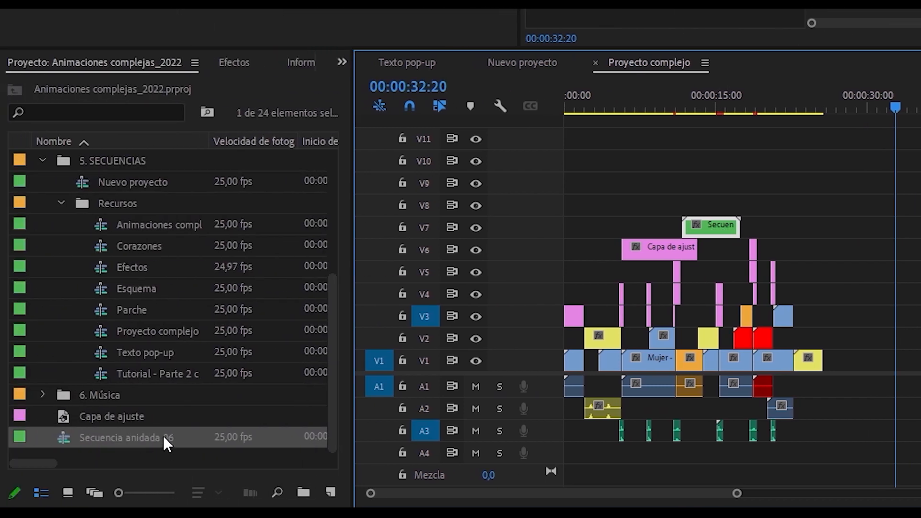
key(equal)
click(492, 107)
drag(480, 226, 274, 220)
click(348, 106)
click(459, 103)
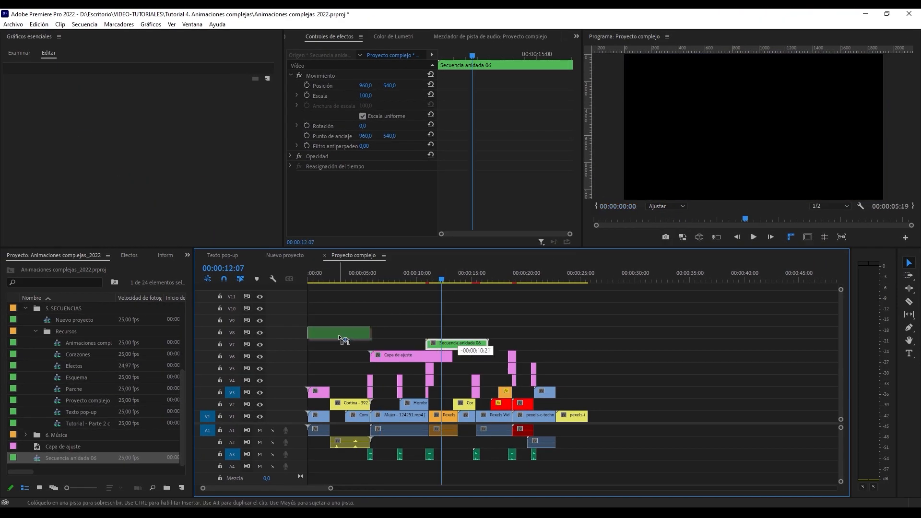
drag(370, 367, 363, 370)
click(351, 280)
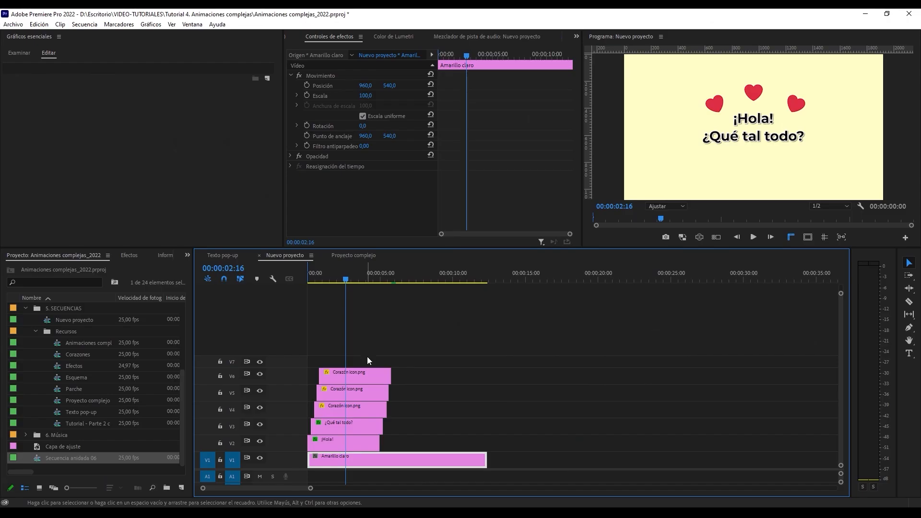
Place Secuencia anidada 06 on V2 of the Nuevo proyecto sequence, after the text and heart clips and ending with the yellow background.
drag(367, 358, 340, 441)
click(400, 390)
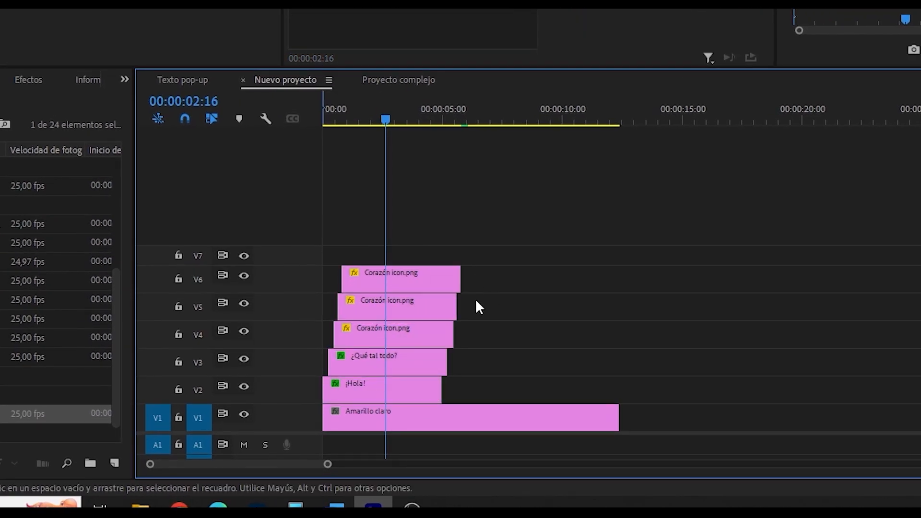
drag(82, 421, 482, 401)
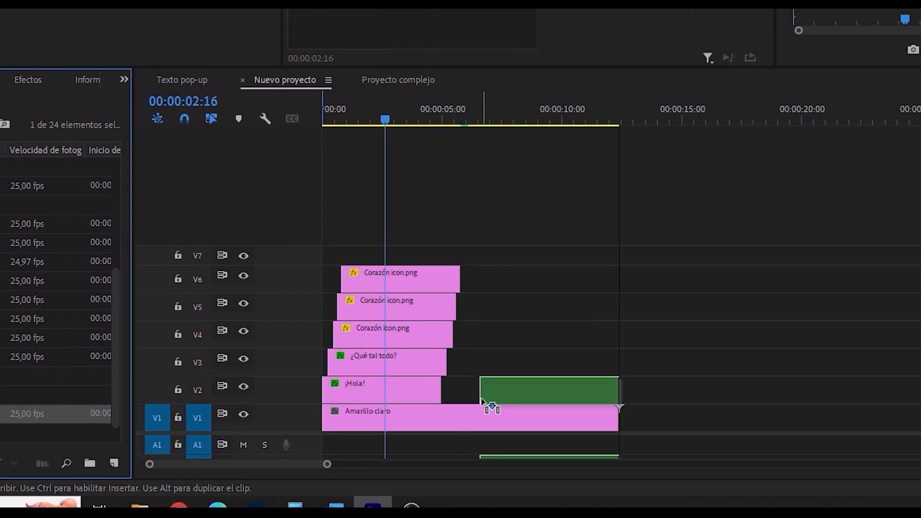
Keyframe the nested clip's scale from 100 at 00:00:08:15 to 0 a few frames further on.
drag(522, 119, 528, 119)
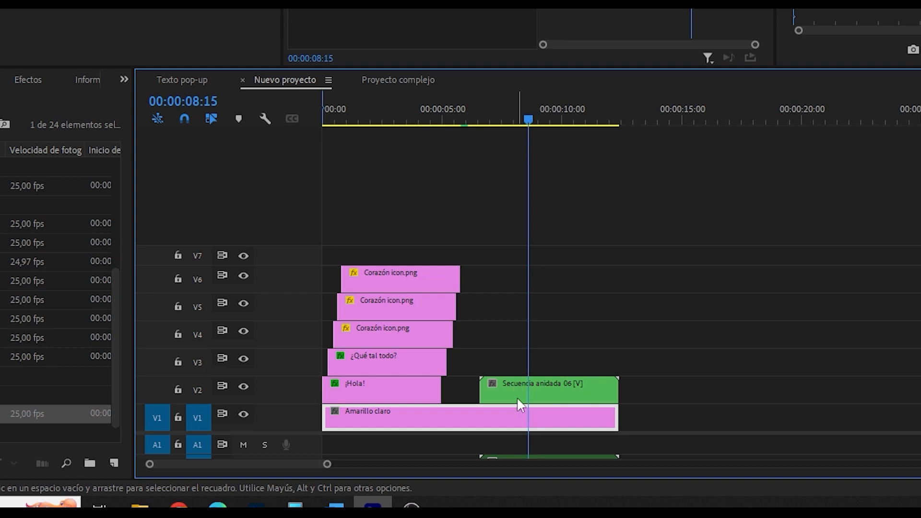
click(554, 393)
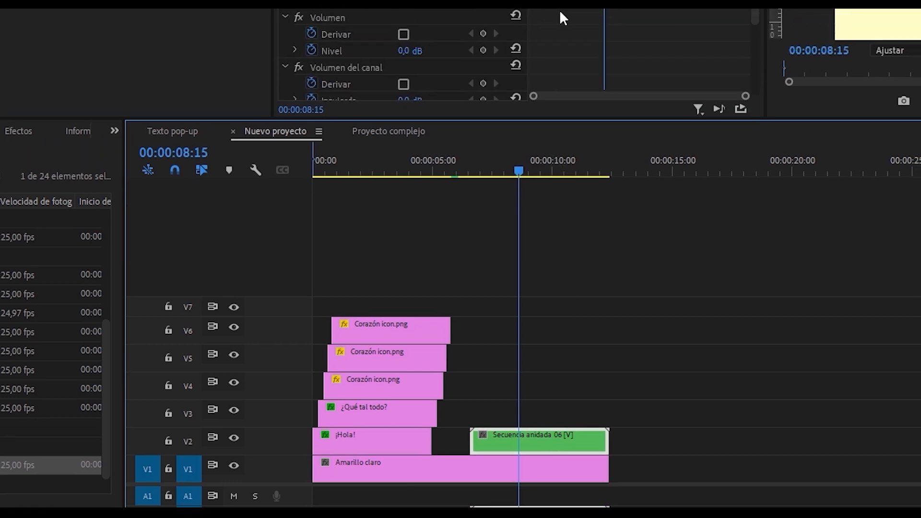
click(293, 120)
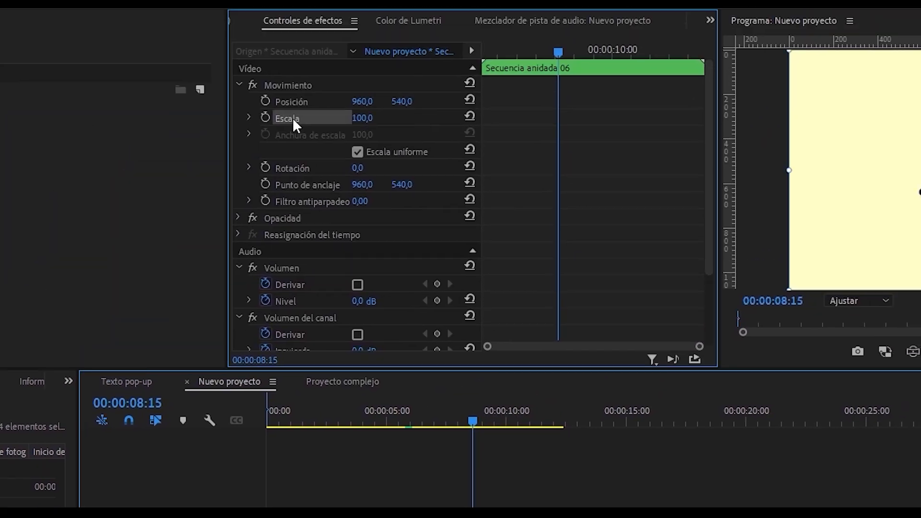
click(265, 117)
drag(559, 51, 575, 53)
click(437, 118)
text(0)
key(Return)
click(425, 118)
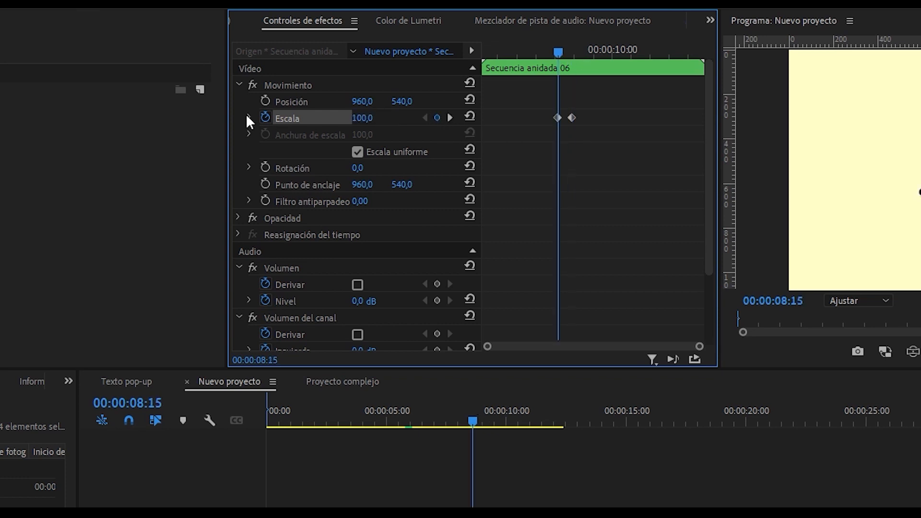
Ease the nested clip's first scale keyframe and stretch its curve handle so the shrink starts with a slight overshoot.
click(248, 117)
right_click(557, 117)
click(623, 357)
drag(700, 346, 599, 347)
scroll(618, 130, up, 2)
drag(600, 152, 667, 151)
scroll(624, 192, down, 5)
Play back the nested clip around 8 seconds to review its shrinking exit animation.
key(space)
click(417, 421)
key(space)
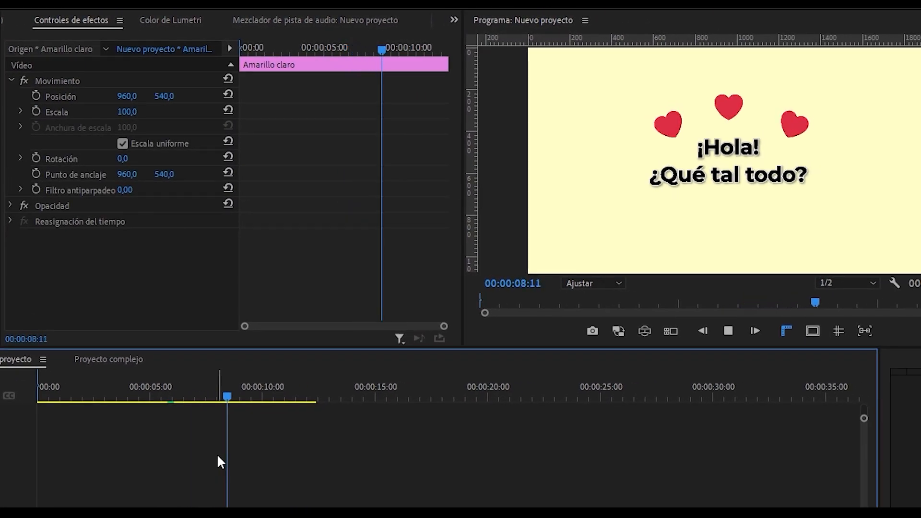
key(space)
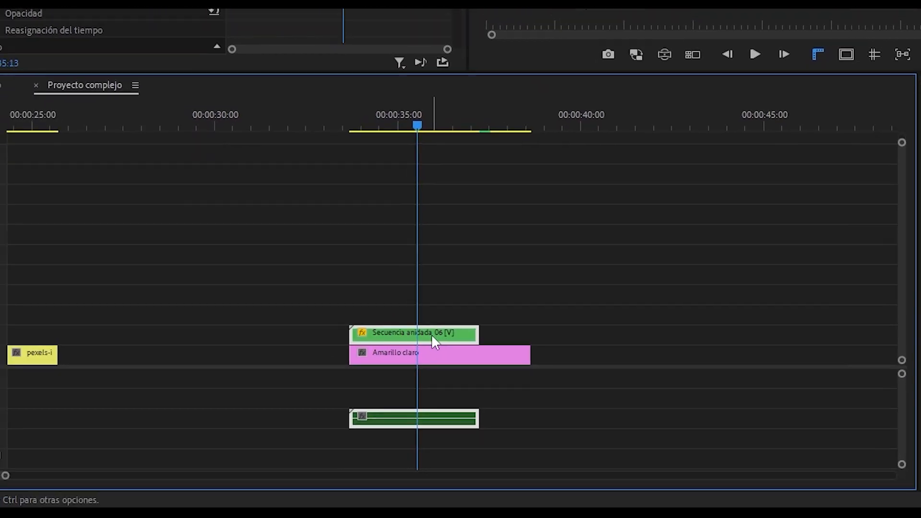
Open Secuencia anidada 06 from Proyecto complejo and spread the hearts apart, raising the top one to a vertical position of 247.
double_click(432, 335)
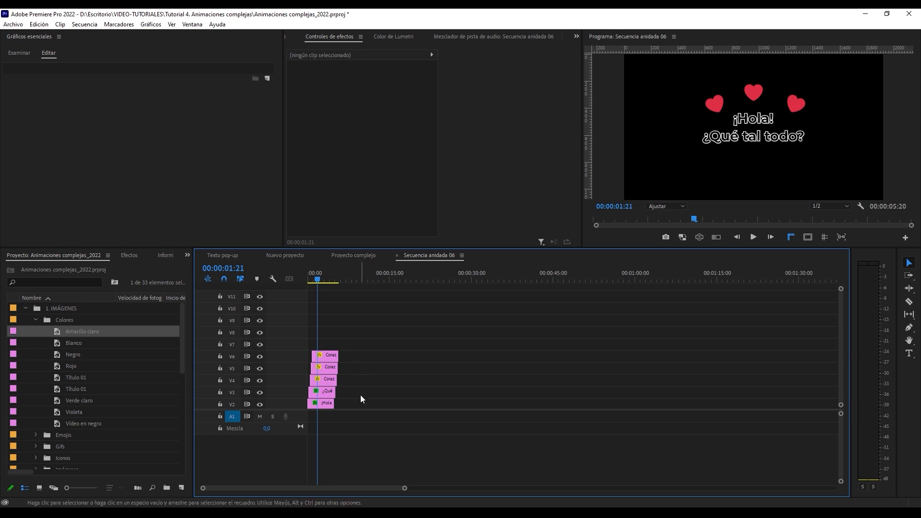
click(329, 358)
key(equal)
key(equal)
key(equal)
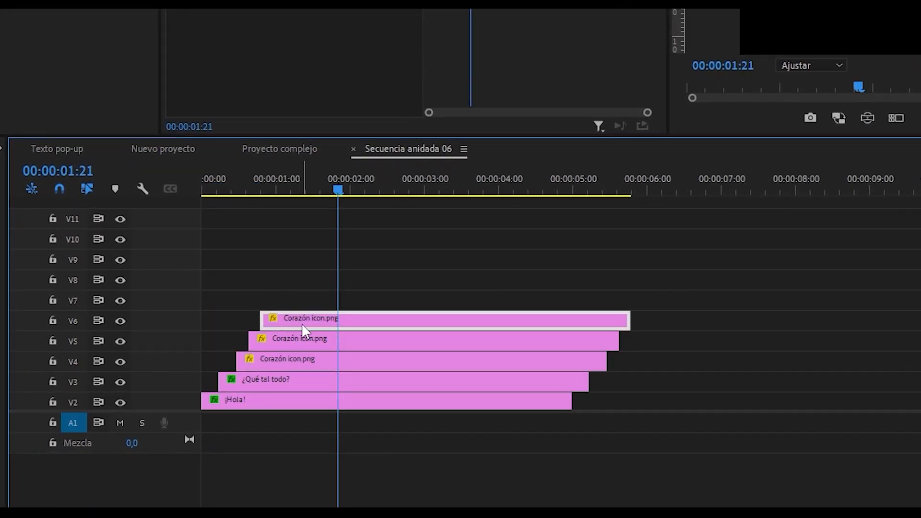
click(307, 340)
drag(393, 88, 336, 88)
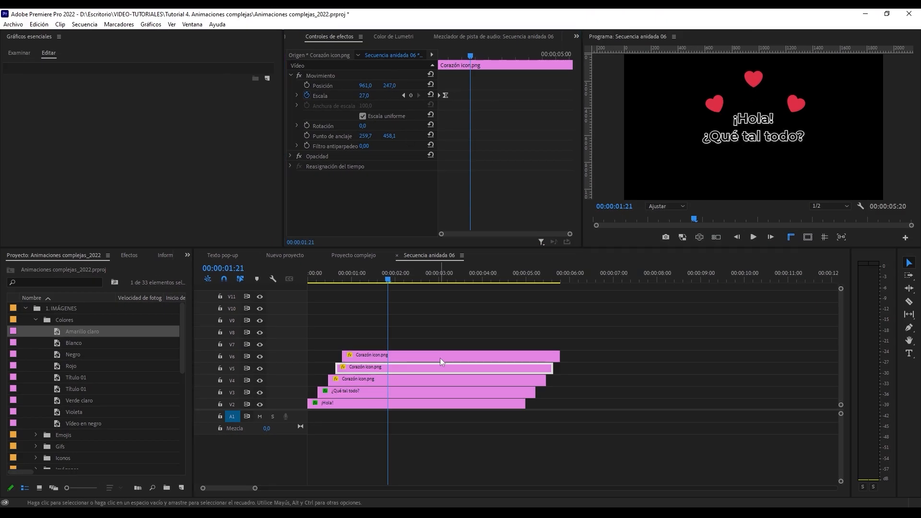
Change the first text line in Secuencia anidada 06 to "¡Buenas!".
click(400, 402)
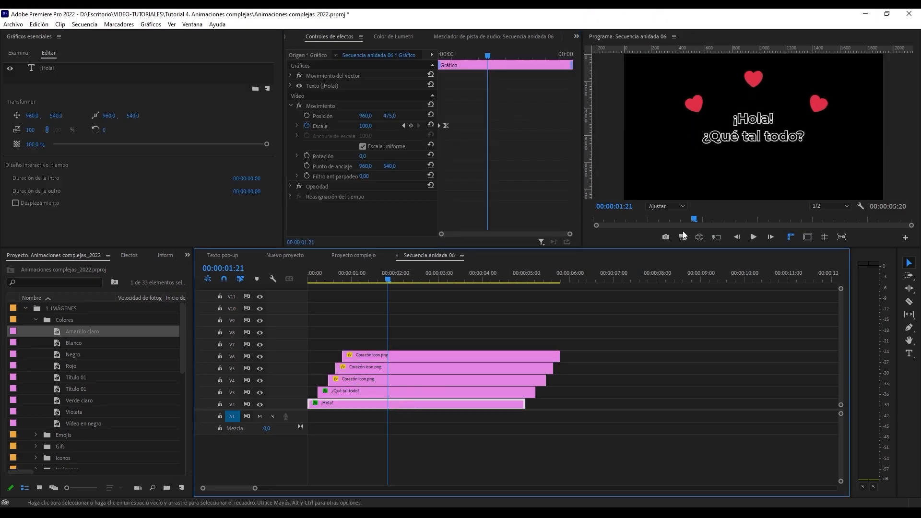
click(758, 121)
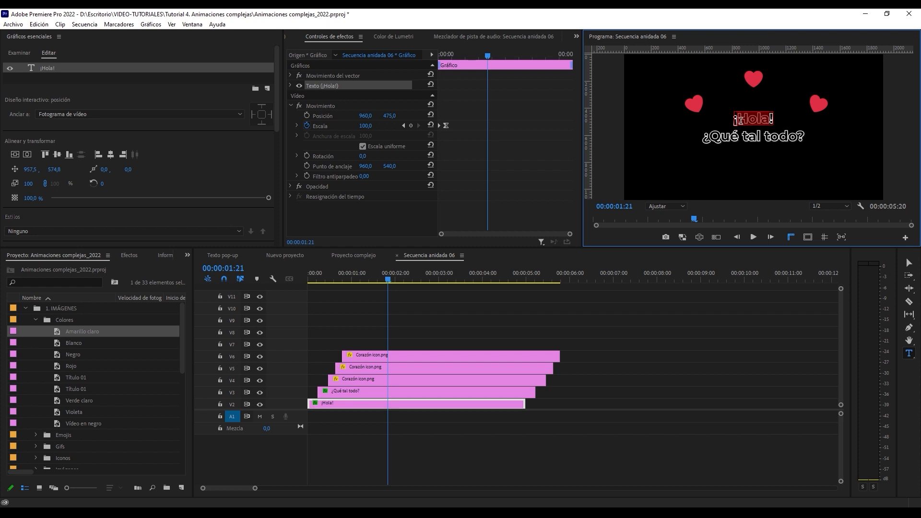
click(606, 396)
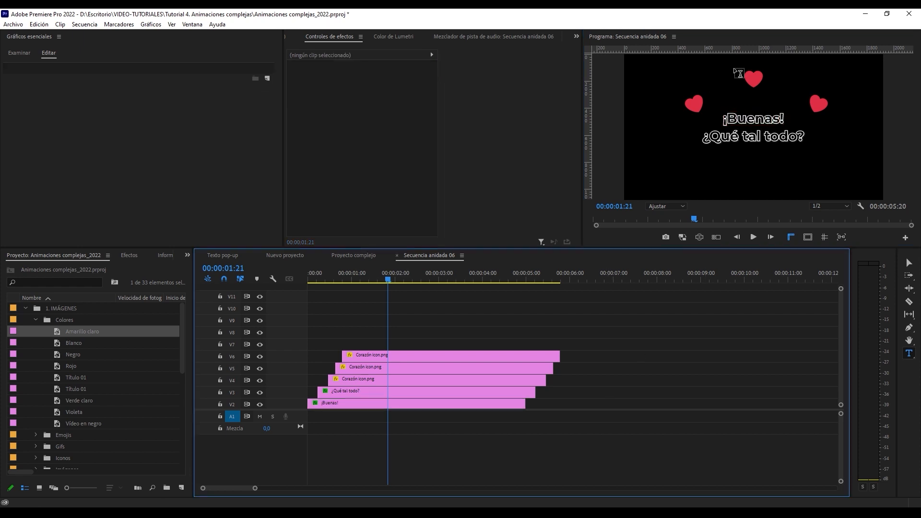
Return to Proyecto complejo and check the nested clip's text and heart layout around 00:00:35:15.
click(363, 255)
click(515, 278)
drag(515, 278, 553, 281)
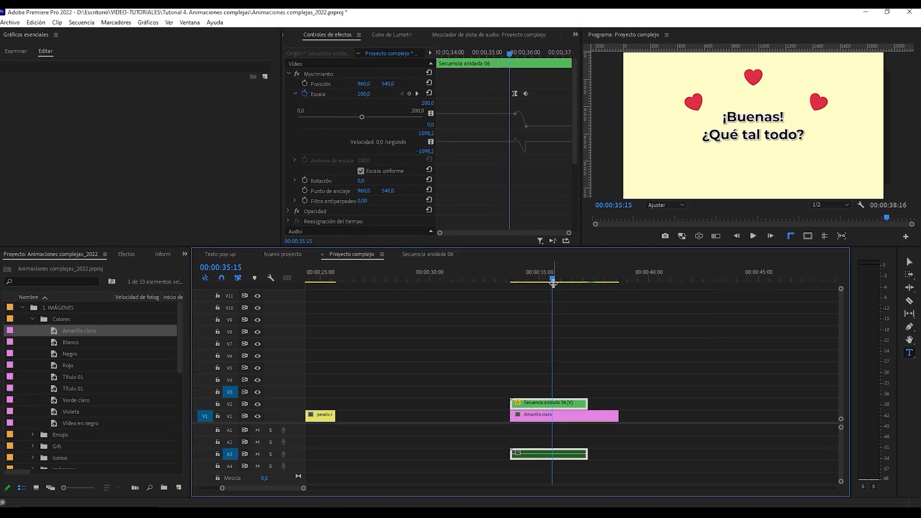
Extend the Amarillo claro background to 00:00:45:00 and duplicate the nested clip on V2 at about 38.5 seconds.
drag(619, 416, 712, 417)
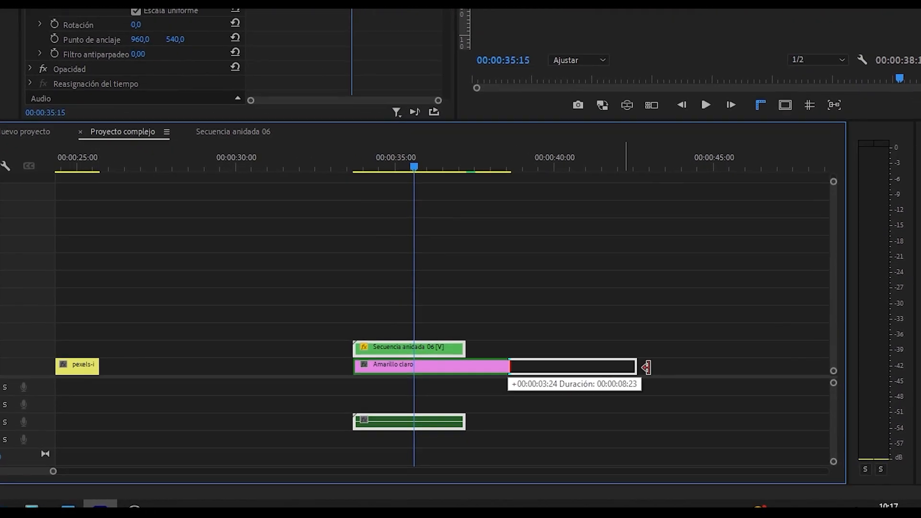
drag(646, 368, 713, 368)
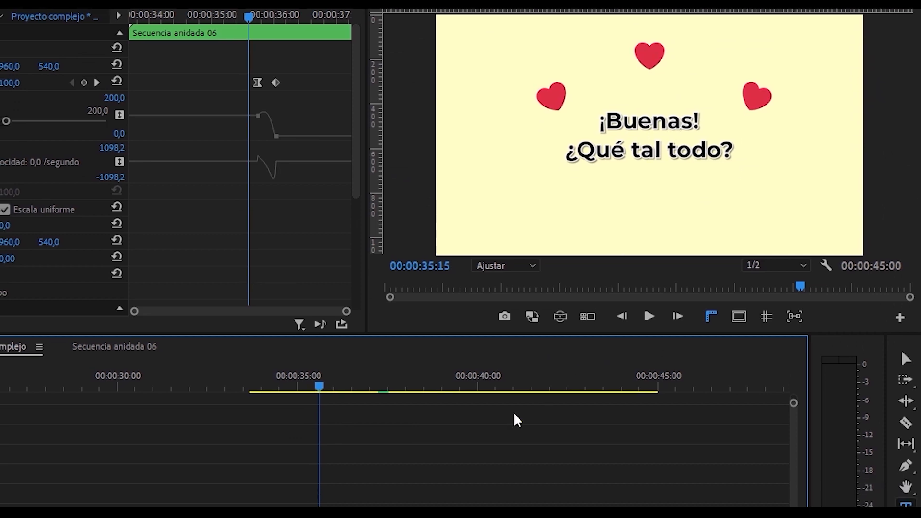
drag(344, 351, 514, 361)
drag(415, 150, 533, 160)
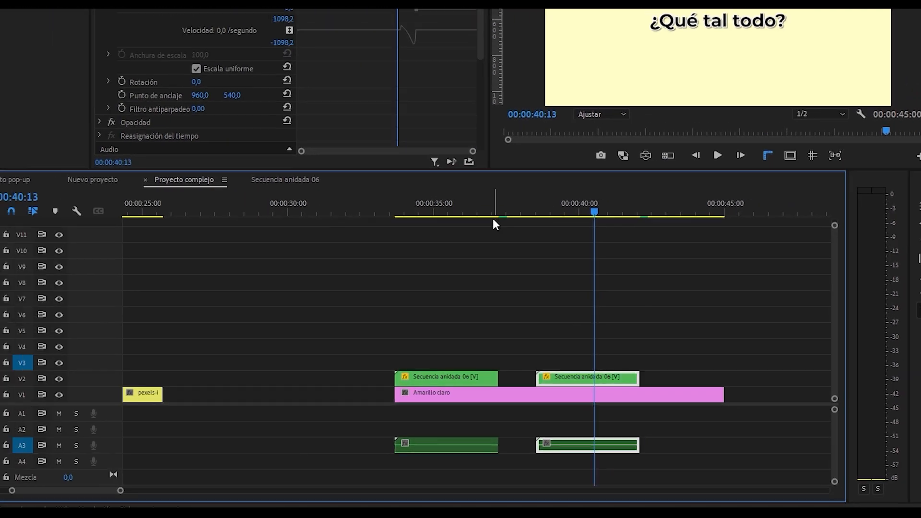
Open the duplicated nested clip and change its two text lines to "¡Adiós!" and "Hasta la vista".
double_click(552, 358)
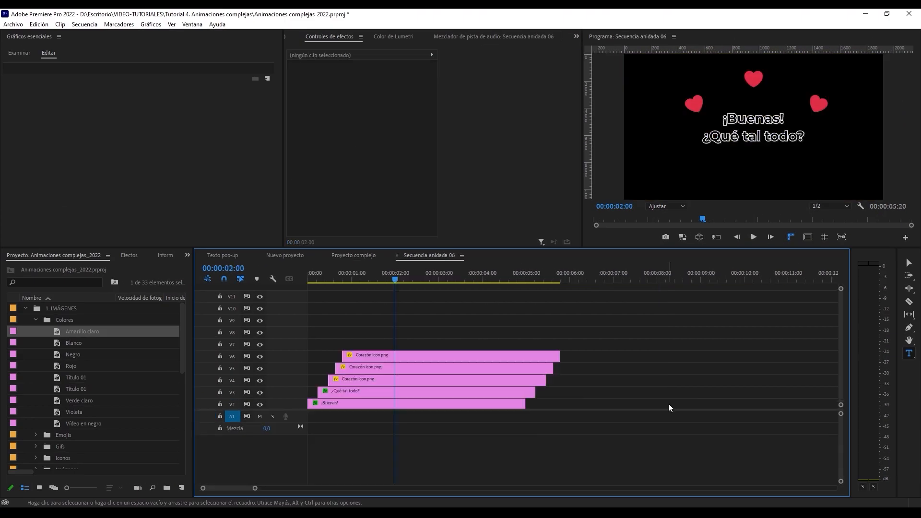
drag(729, 119, 707, 142)
text(AdHasta la vista)
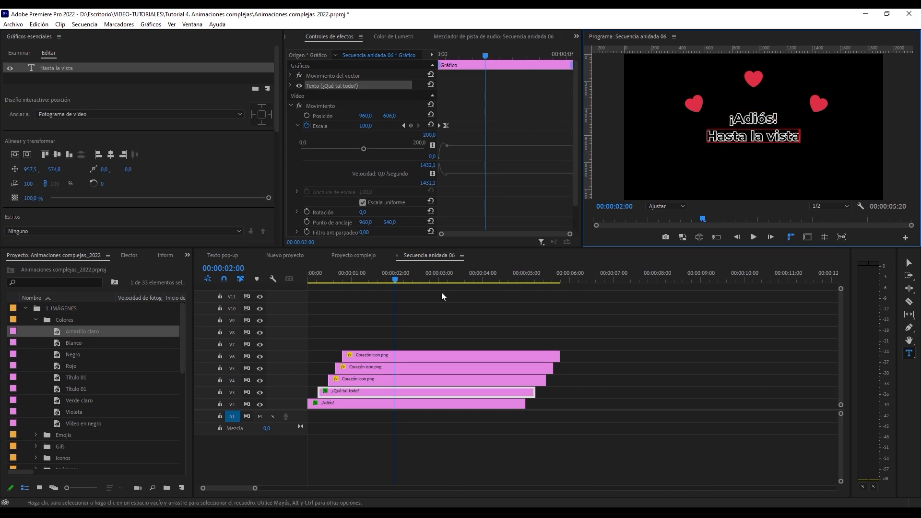
Return to Proyecto complejo and compare the text shown by both nested clips.
click(369, 257)
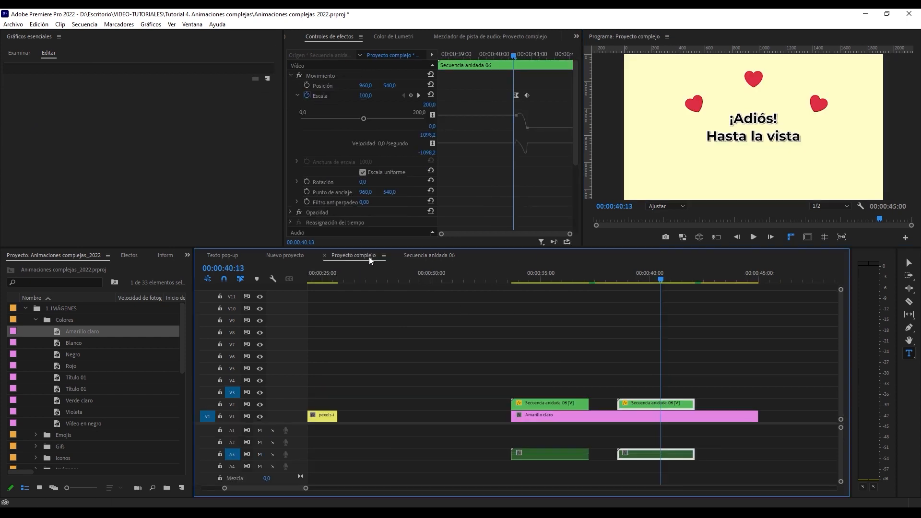
click(642, 279)
drag(643, 278, 648, 278)
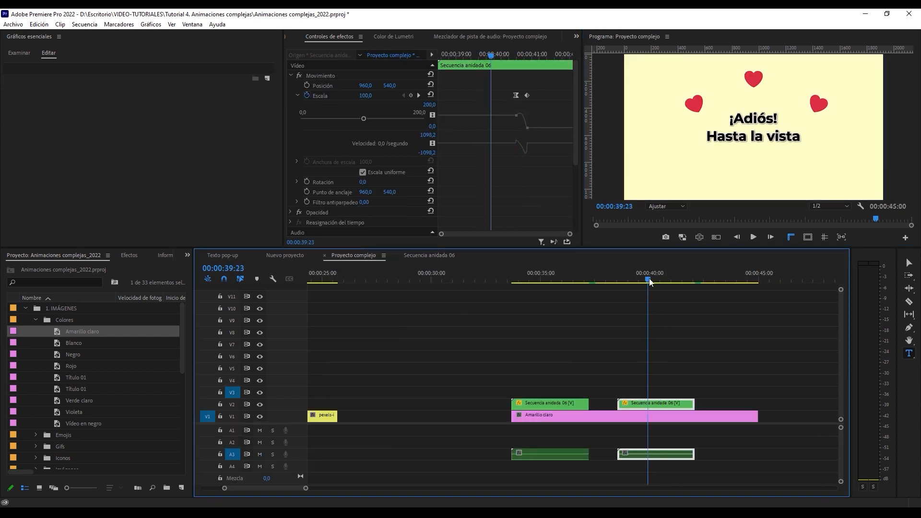
click(536, 279)
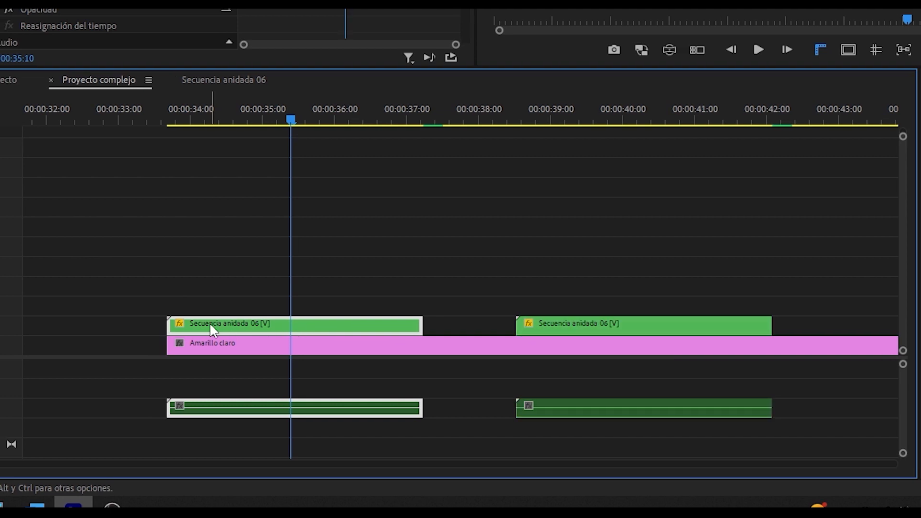
scroll(163, 328, down, 2)
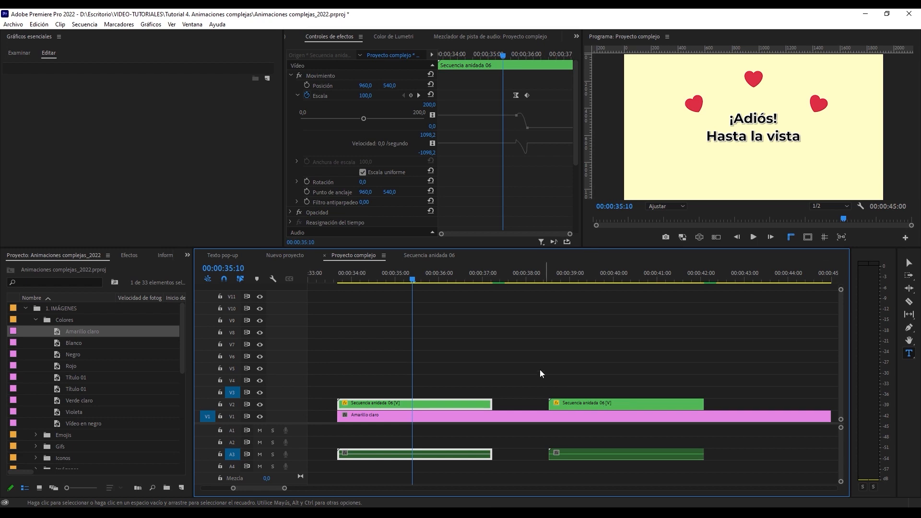
scroll(515, 365, up, 2)
click(451, 280)
drag(453, 282, 490, 280)
Duplicate the Secuencia anidada 06 sequence in the project and name the copy "Adiós".
scroll(114, 415, down, 3)
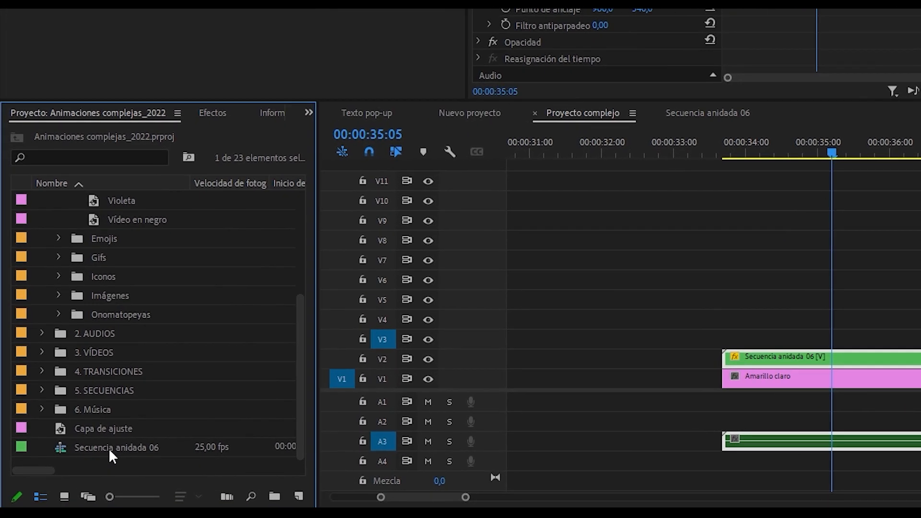
click(110, 452)
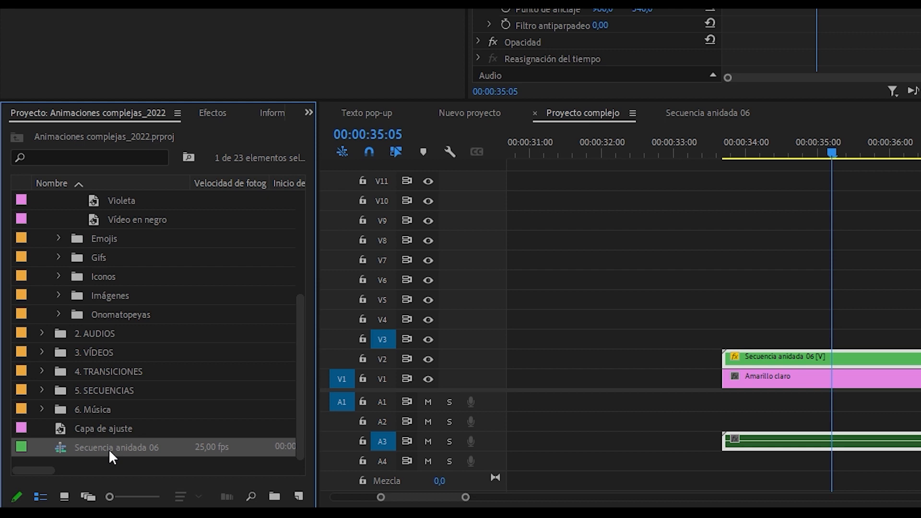
right_click(132, 448)
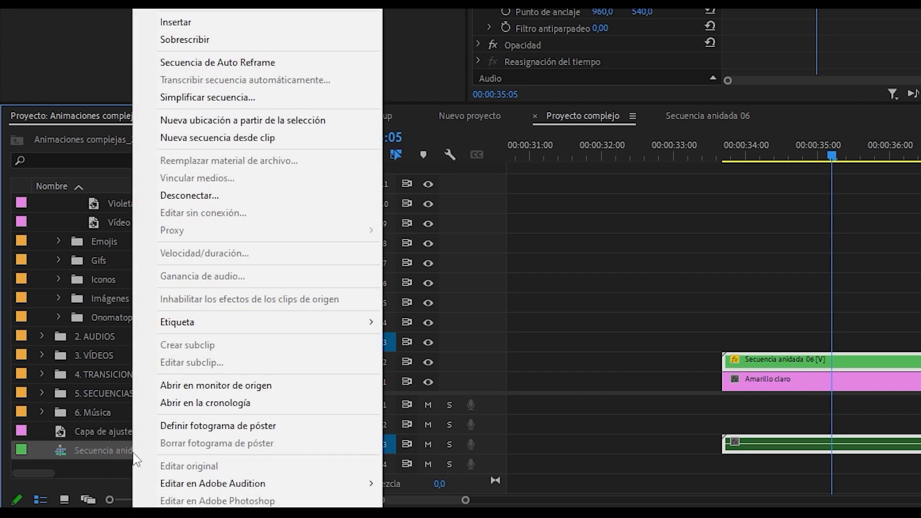
click(203, 93)
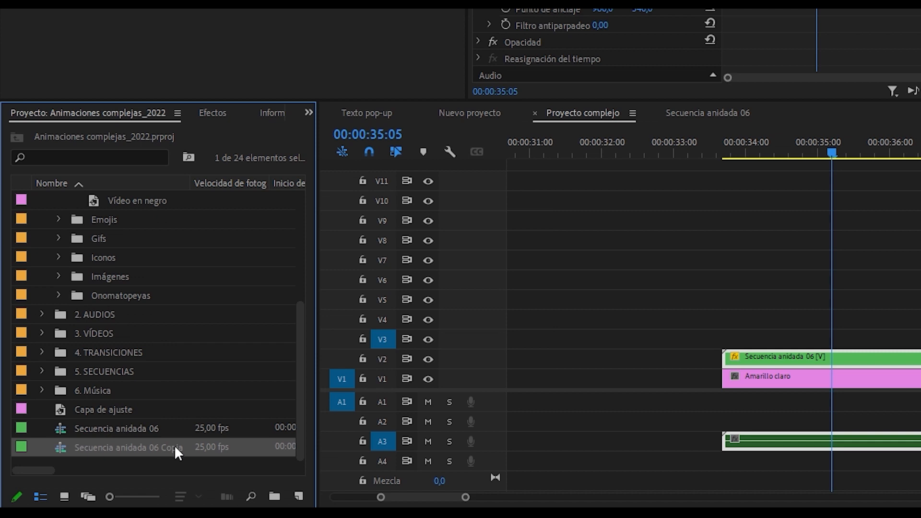
click(175, 448)
text(Adiós)
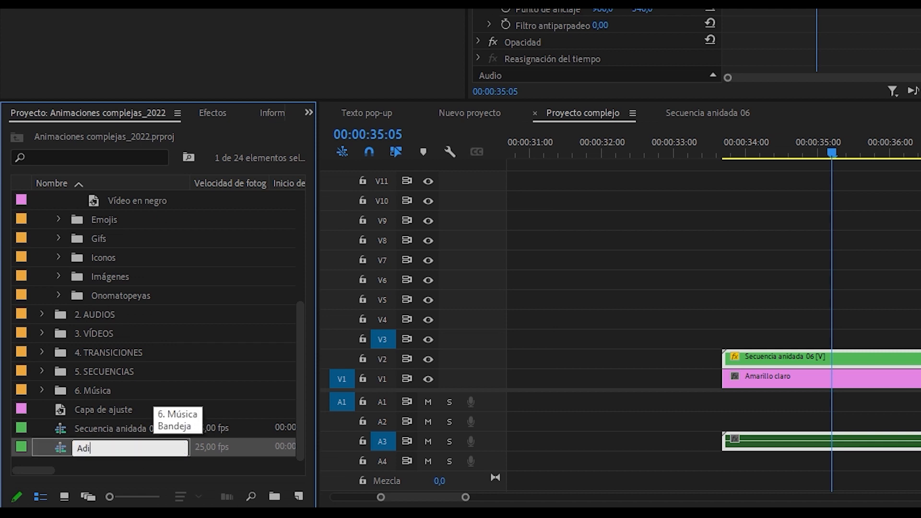
Rename the original Secuencia anidada 06 sequence as "Hola".
click(136, 432)
click(146, 434)
text(H)
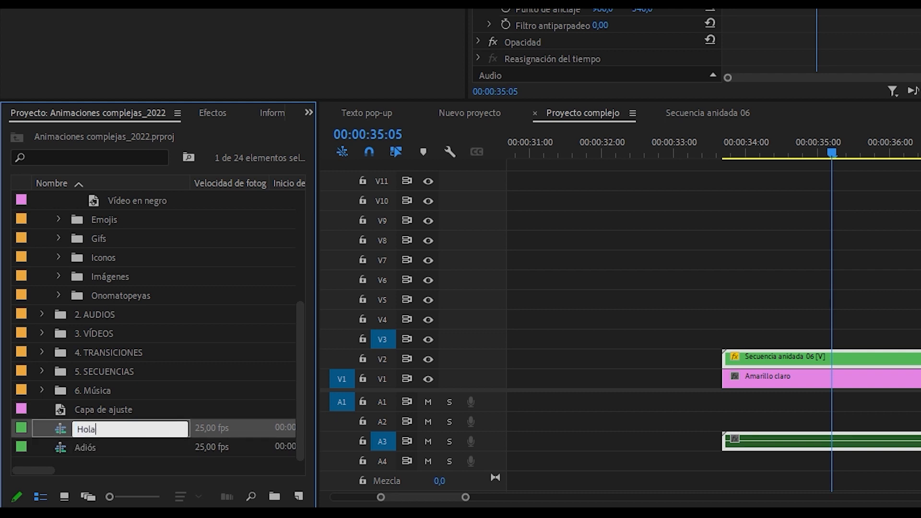
text(ola)
key(Return)
Replace the two old nested clips above the yellow background with the Hola and Adiós sequences, end to end on V2.
drag(422, 370, 716, 402)
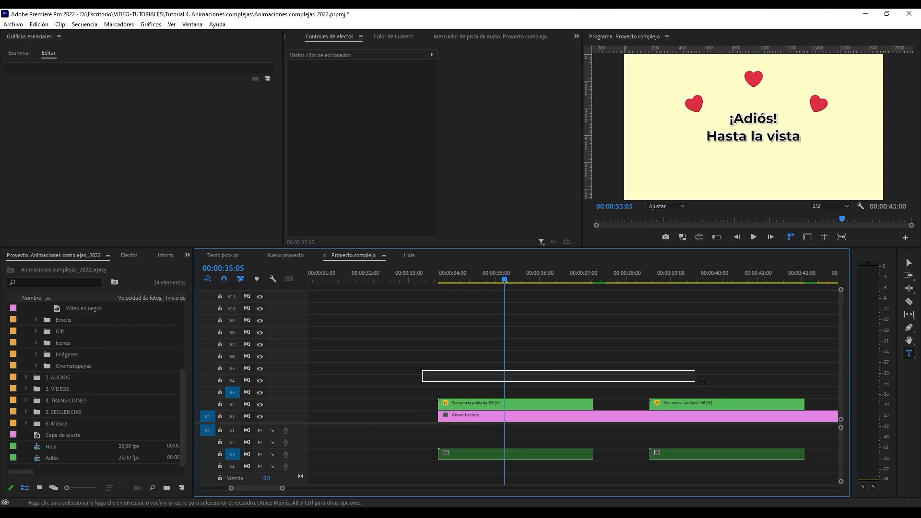
key(Delete)
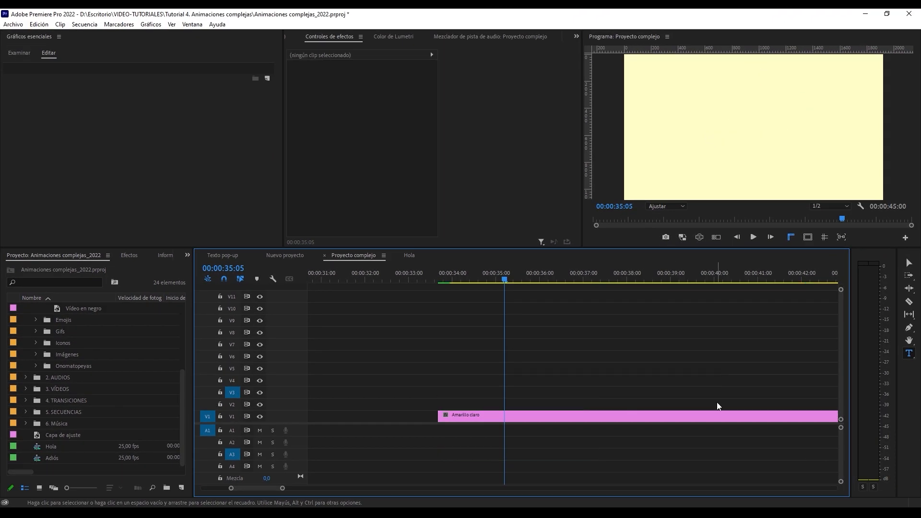
click(53, 447)
ctrl+click(55, 457)
drag(63, 452, 603, 404)
In the nested Hola sequence, change the title text to "¡Hola!" and the line below it to "¿Qué tal?".
double_click(505, 402)
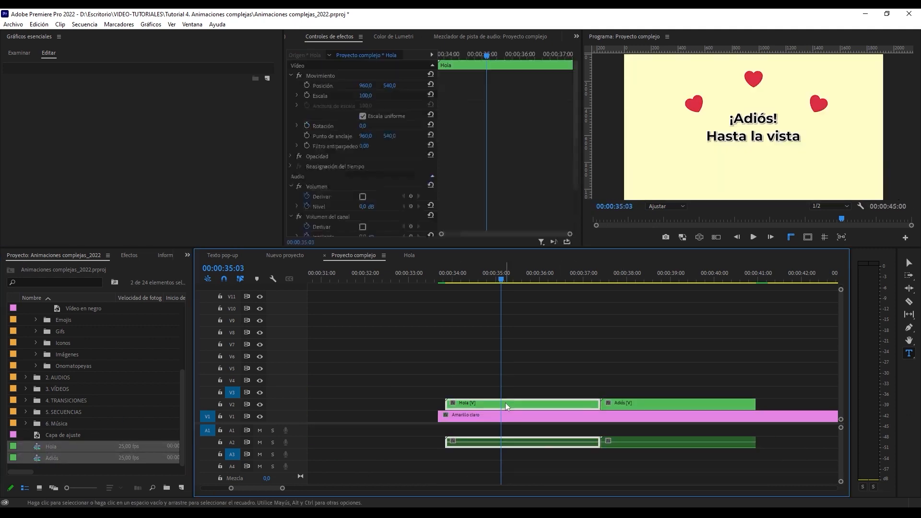
click(764, 120)
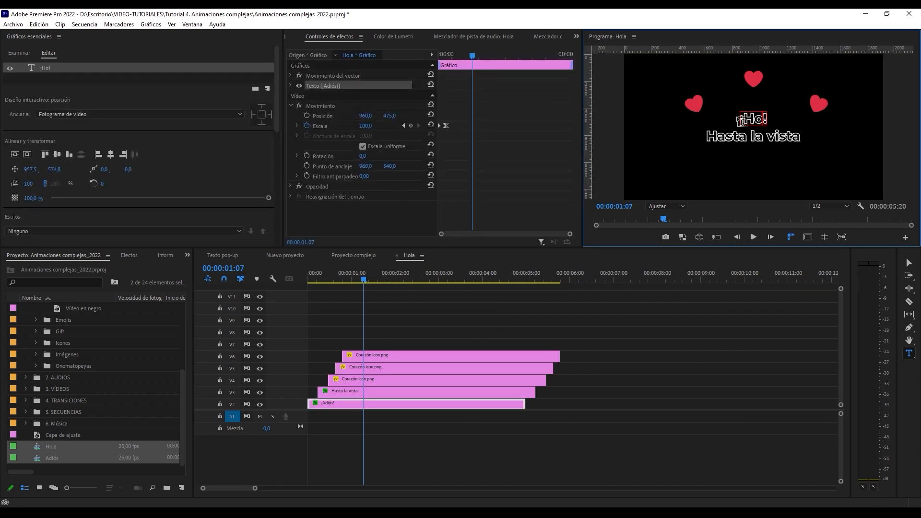
click(759, 138)
key(ctrl+a)
text(¿Qu)
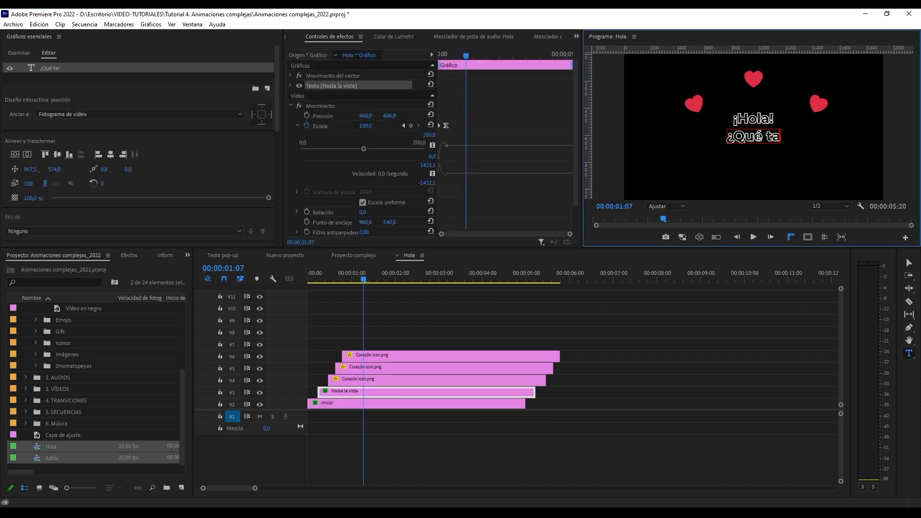
Return to Proyecto complejo and compare the texts of the Hola and Adiós clips.
click(357, 257)
drag(475, 278, 497, 281)
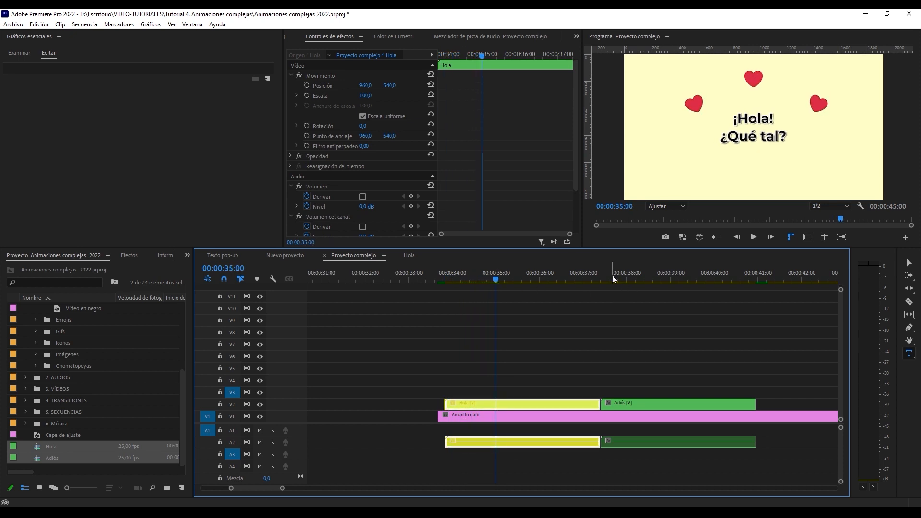
drag(612, 279, 658, 289)
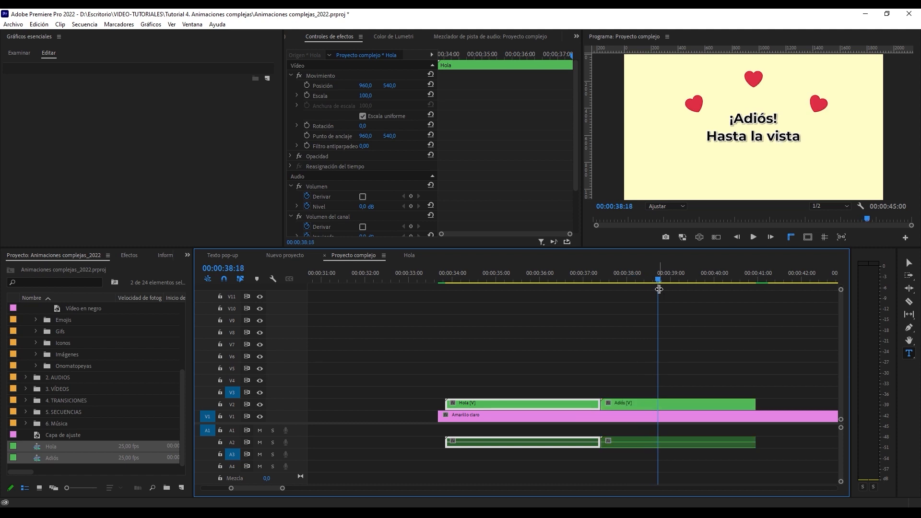
Shift the Adiós clip slightly later on V2 to leave a gap after Hola, and preview both animations.
drag(637, 403, 657, 403)
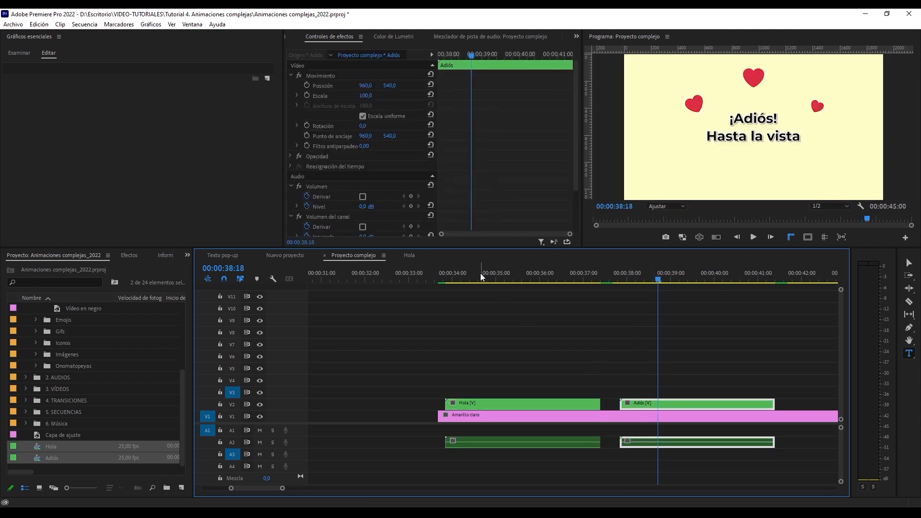
click(460, 281)
drag(464, 283, 497, 287)
drag(617, 277, 681, 287)
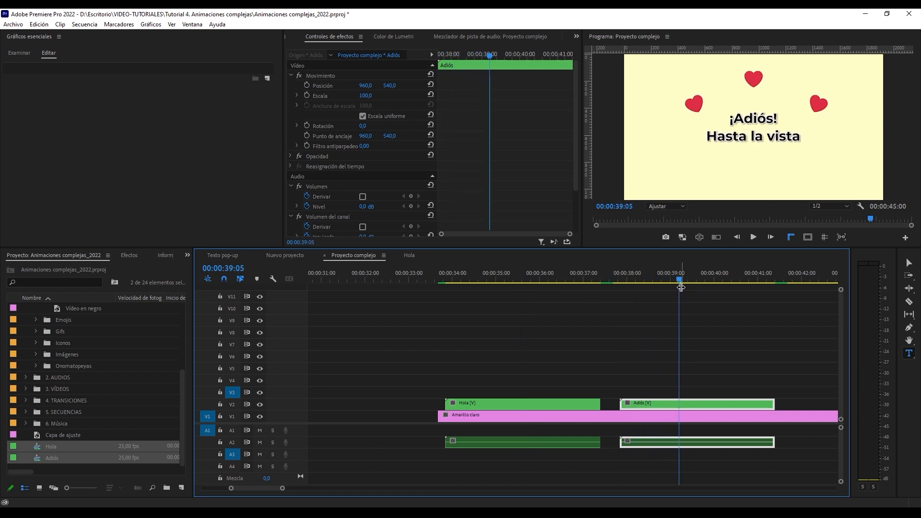
click(630, 384)
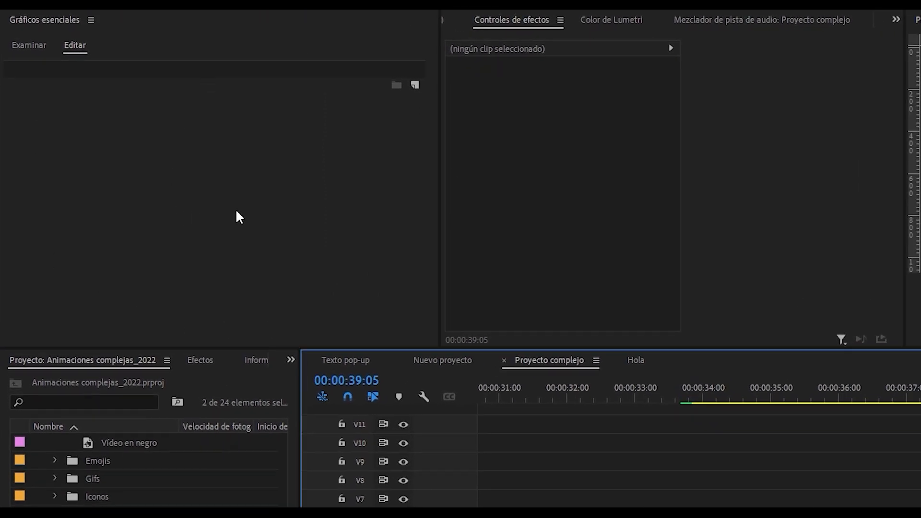
In Nuevo proyecto, extend the light yellow background past 25 seconds and duplicate the ¡Hola! text clip to start at 00:00:11:17.
click(449, 365)
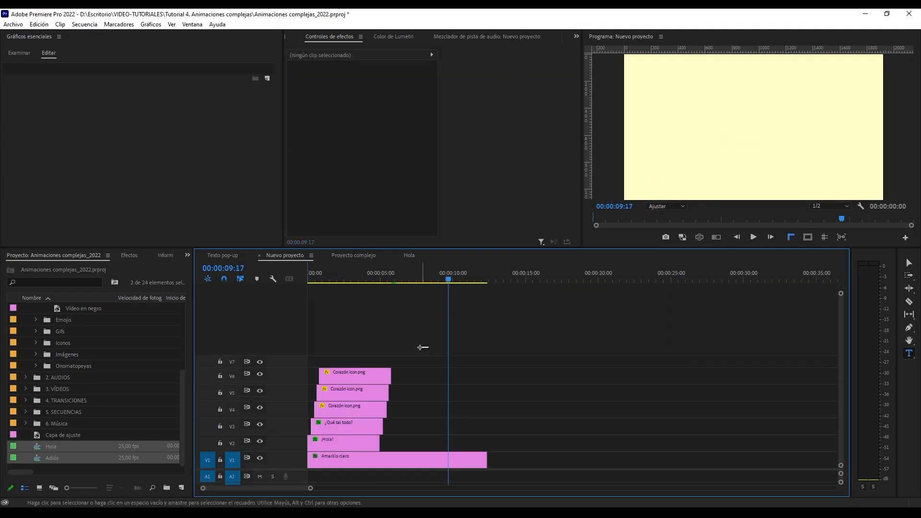
drag(428, 346, 330, 442)
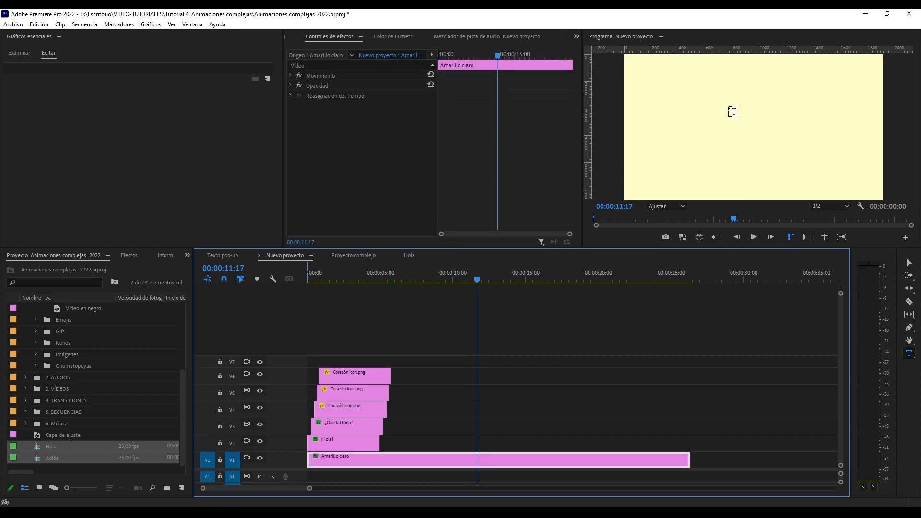
click(342, 445)
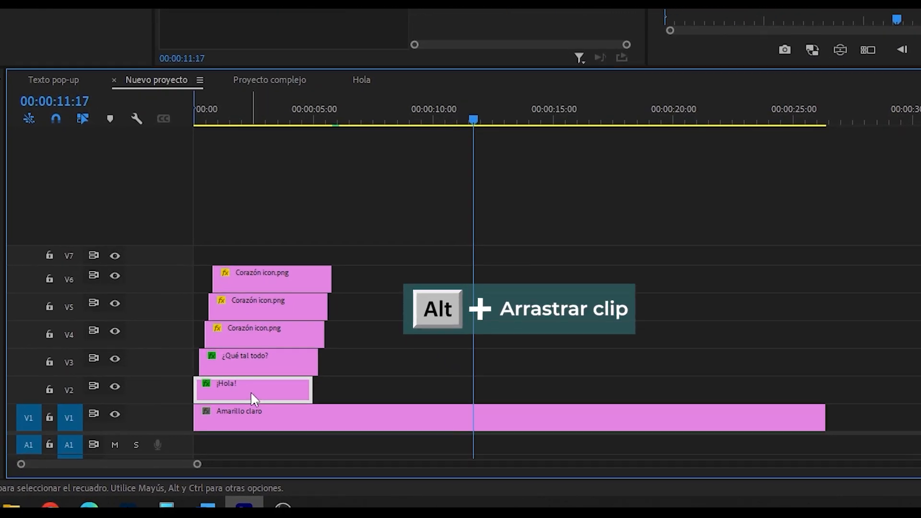
drag(248, 392, 529, 390)
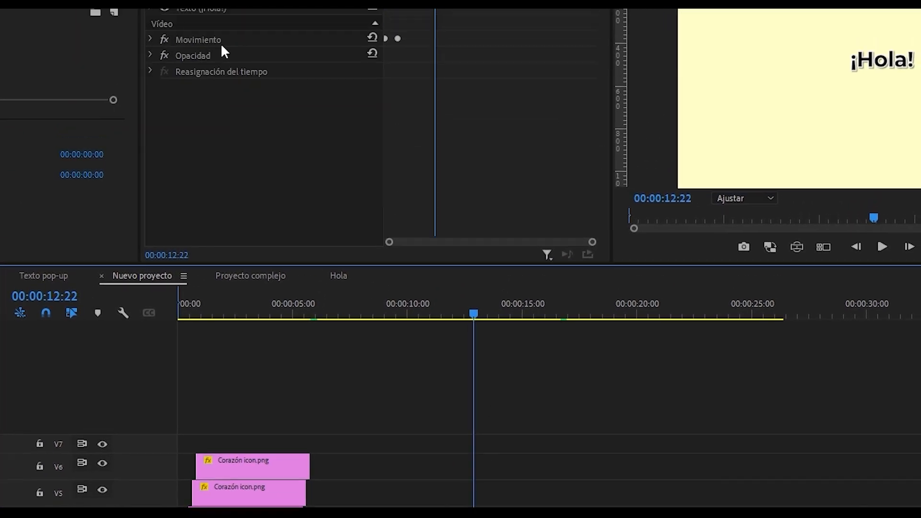
Remove the Motion Scale keyframes from the copied ¡Hola! clip and reset its Motion position to 960, 540.
click(142, 127)
click(274, 190)
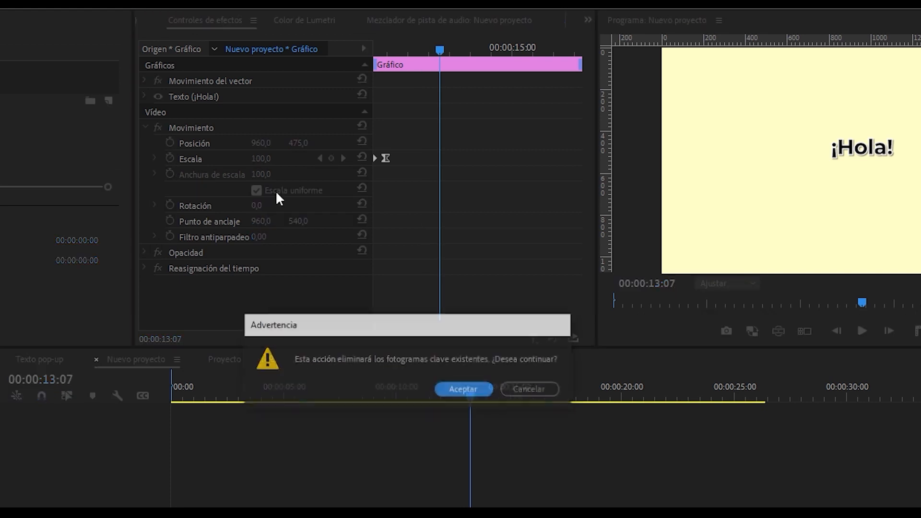
click(465, 390)
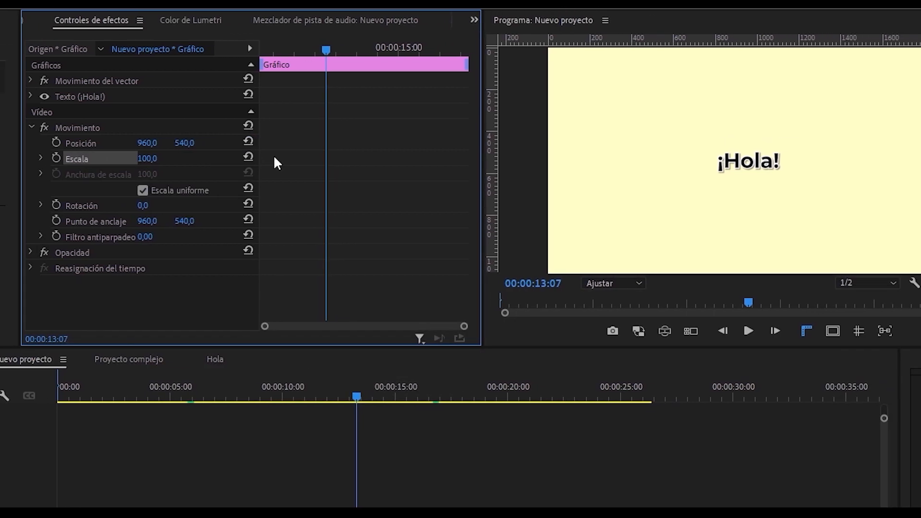
Show the guides over the preview and expand the Transform properties of the ¡Hola! text layer.
click(839, 330)
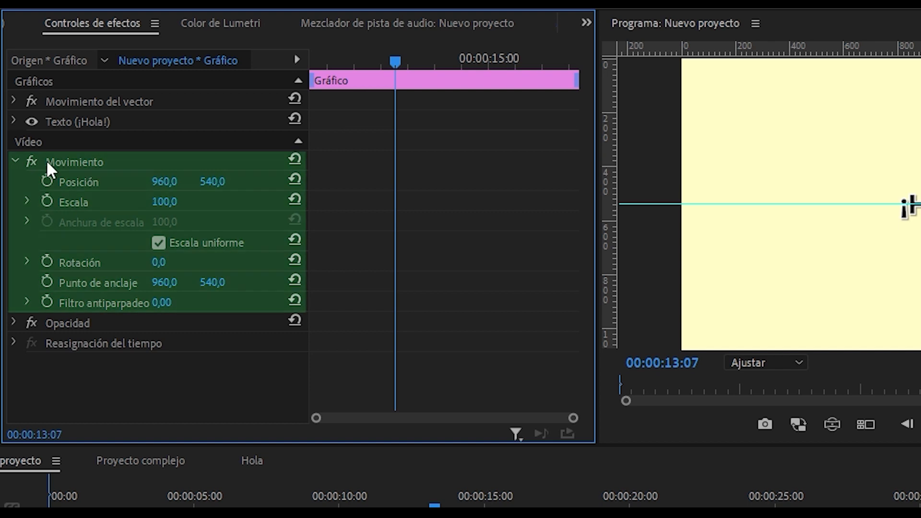
click(14, 162)
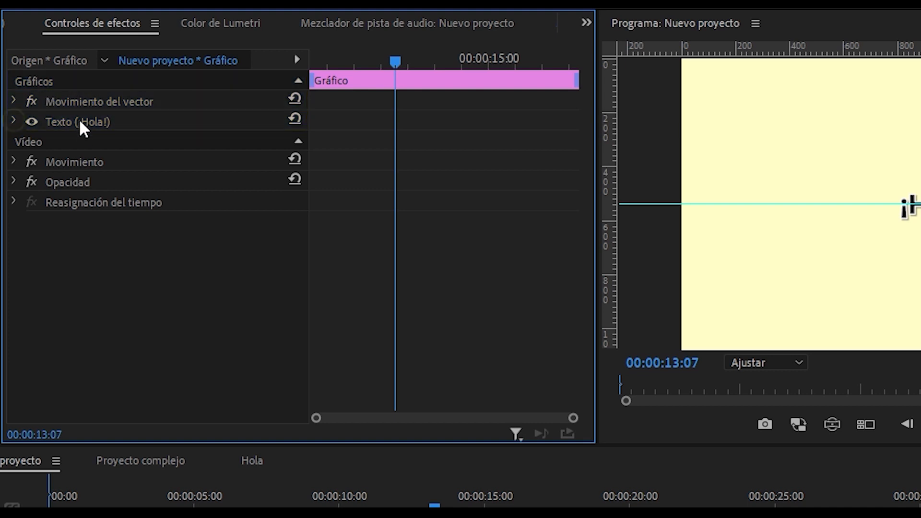
click(13, 120)
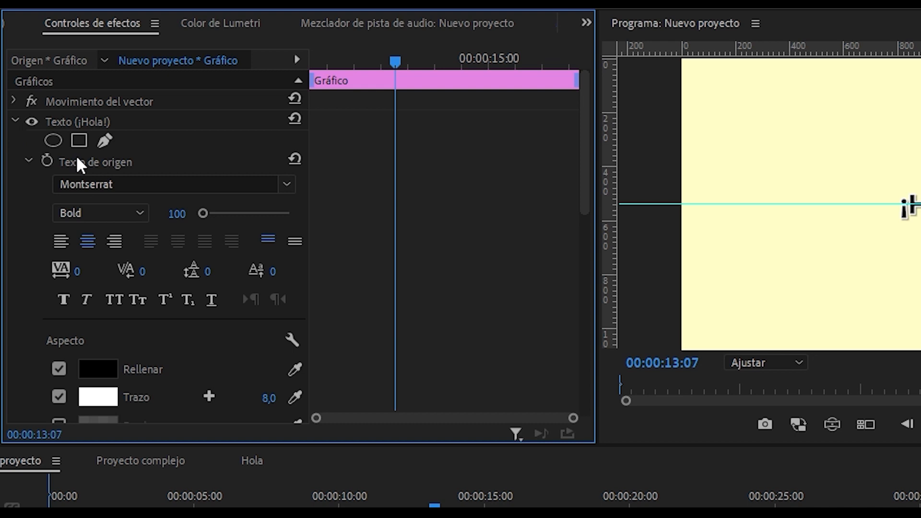
click(27, 160)
click(26, 177)
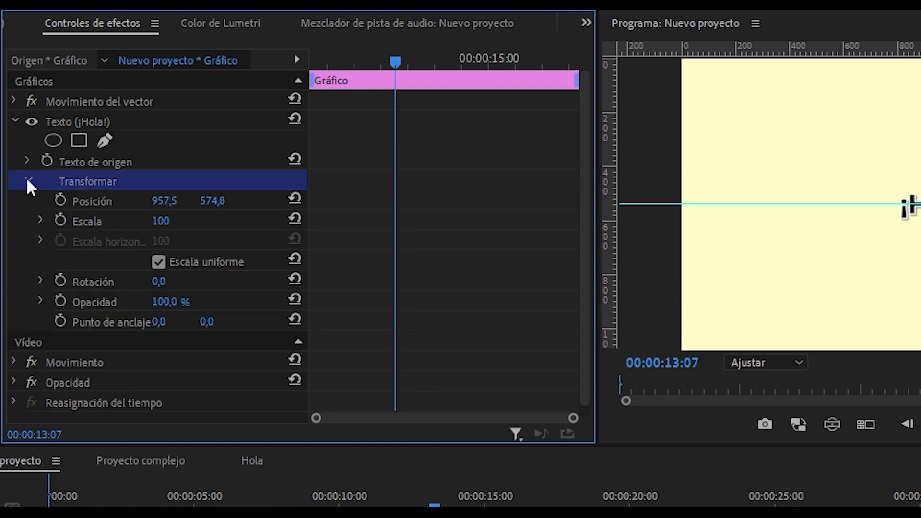
click(99, 180)
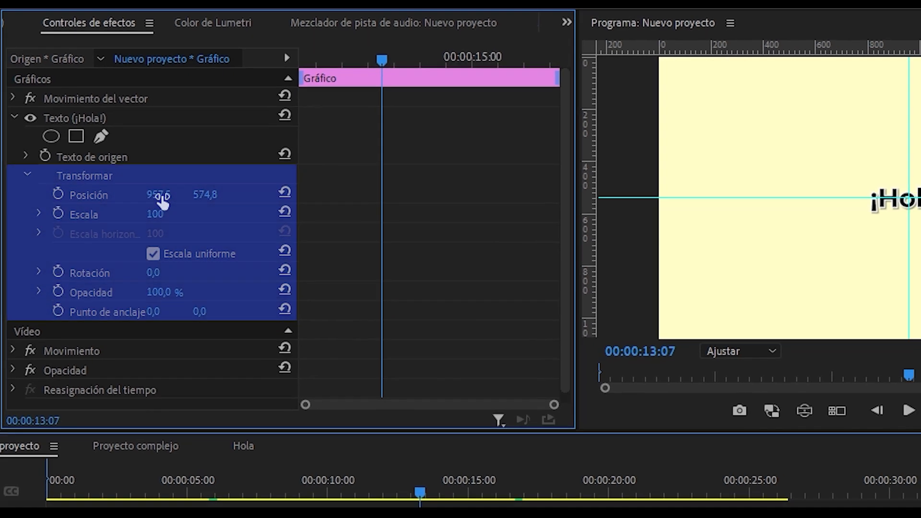
Try out the text layer's Transform values, leaving horizontal position 960, scale 100 and rotation 0°, and hide the guides.
drag(167, 201, 89, 183)
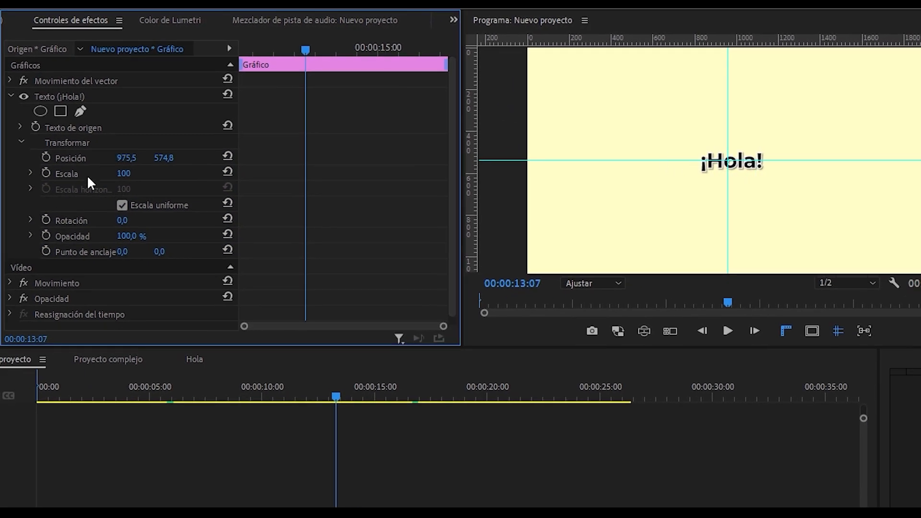
mouse_move(127, 167)
mouse_down()
mouse_move(156, 167)
mouse_move(138, 167)
mouse_up()
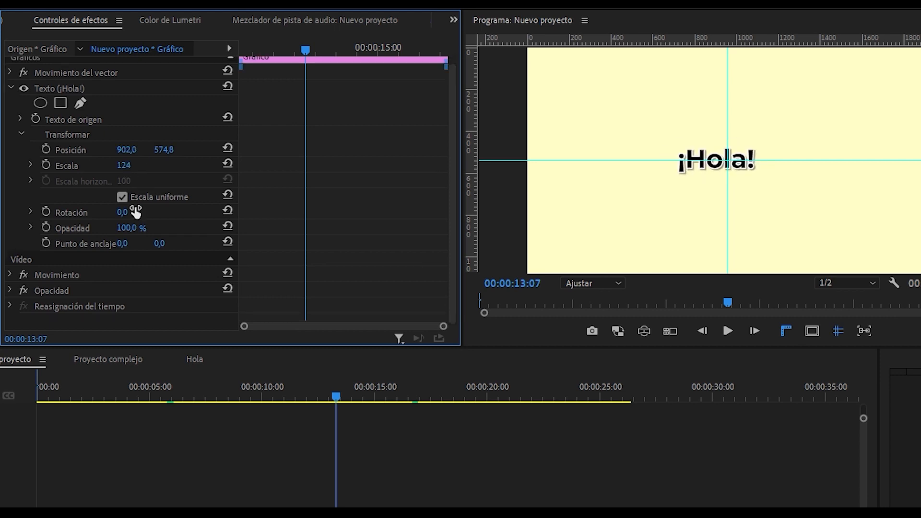
drag(134, 211, 158, 229)
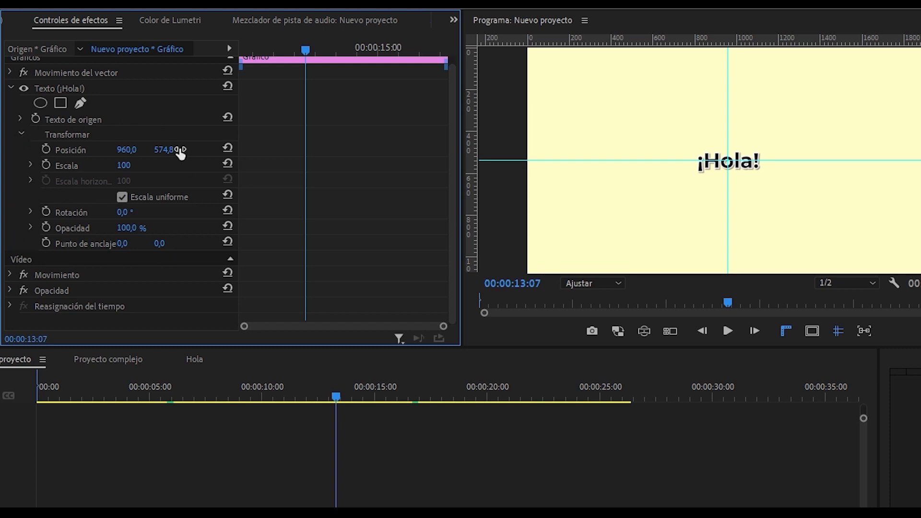
click(840, 336)
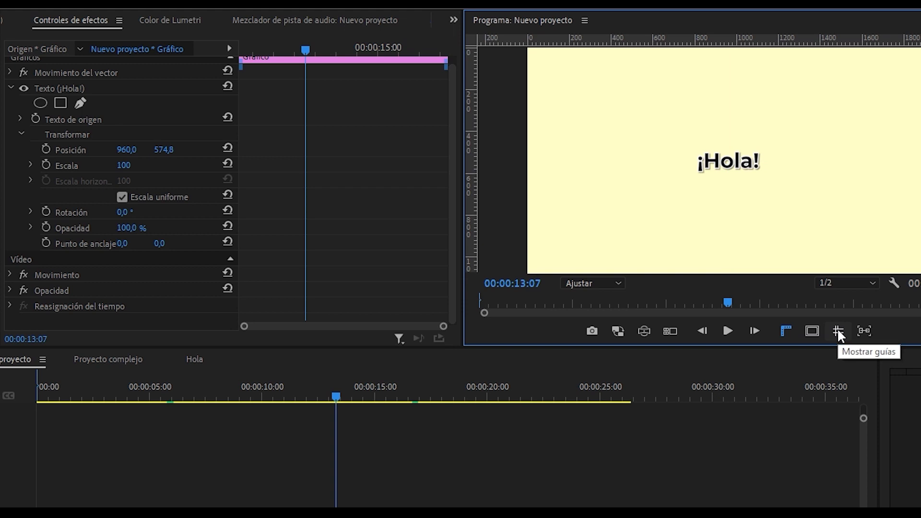
Try enlarging the whole ¡Hola! clip with the Motion effect's Scale, and undo the change.
click(11, 276)
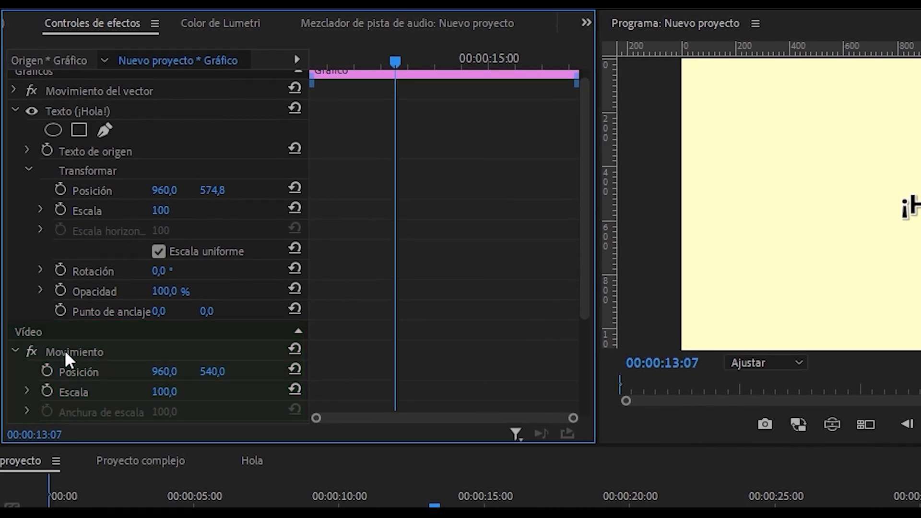
click(64, 350)
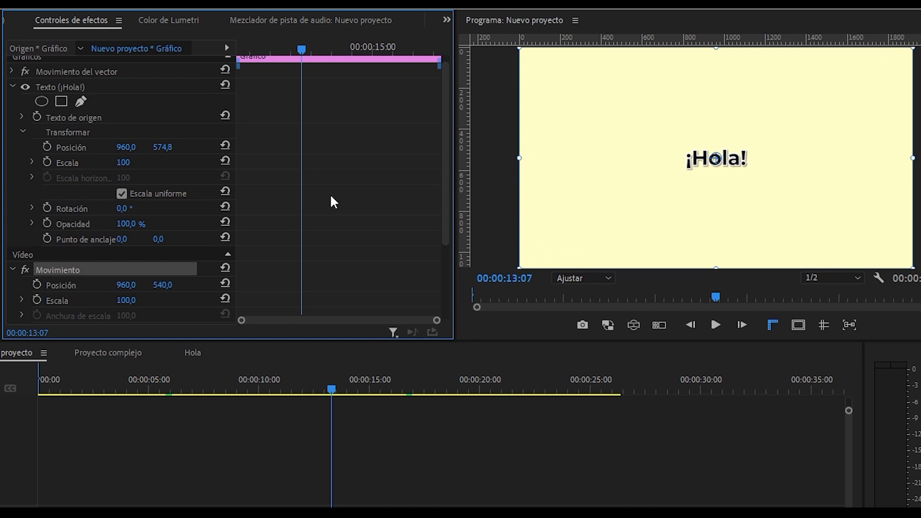
mouse_move(126, 300)
mouse_down()
mouse_move(104, 301)
mouse_move(137, 300)
mouse_up()
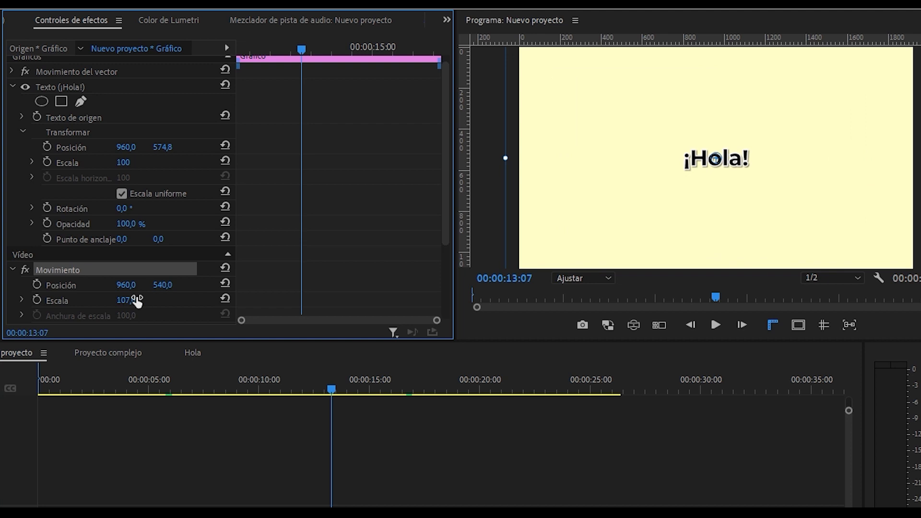
key(ctrl+z)
Try the text layer's Transform Scale at 120 and 89, and return it to 100.
click(91, 96)
mouse_move(125, 170)
mouse_down()
mouse_move(137, 171)
mouse_move(116, 171)
mouse_move(135, 171)
mouse_up()
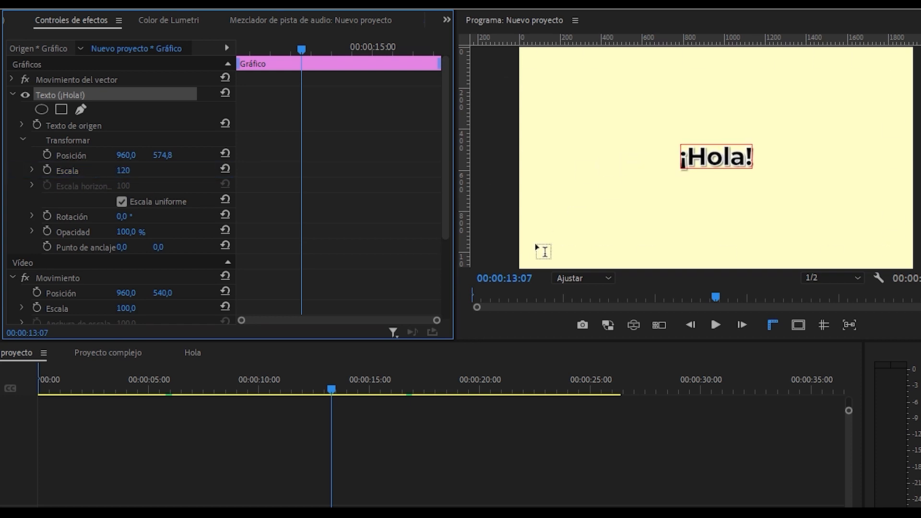
mouse_move(122, 171)
mouse_down()
mouse_move(133, 175)
mouse_move(76, 174)
mouse_move(115, 173)
mouse_move(97, 173)
mouse_move(106, 173)
mouse_up()
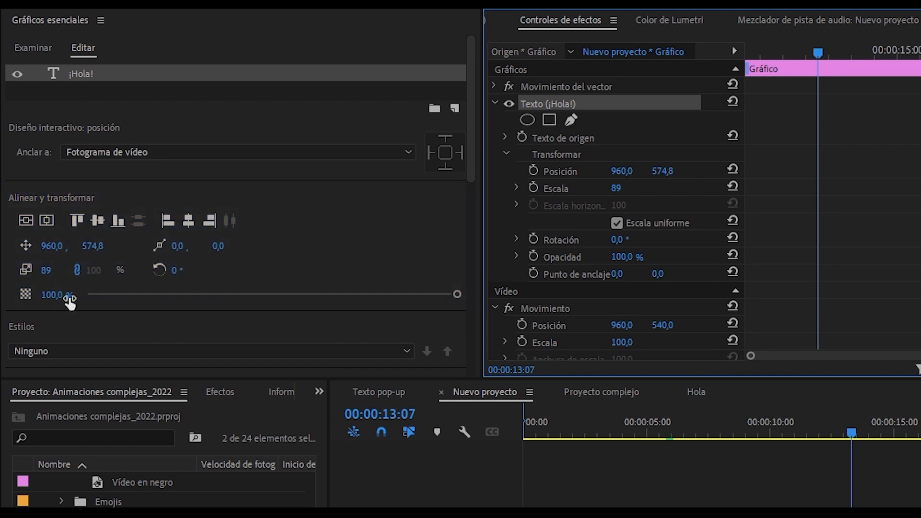
click(45, 271)
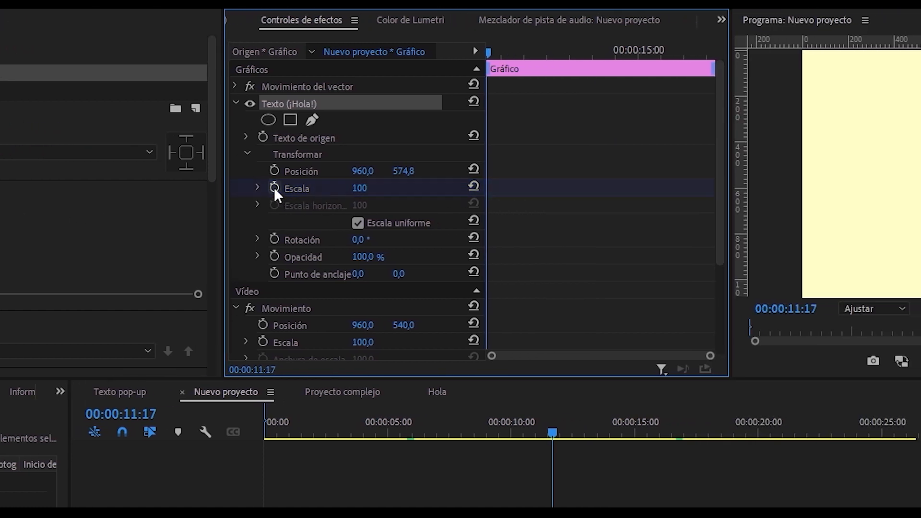
Keyframe the text layer's Transform Scale at the clip start and at 00:00:12:07, and delete those keyframes.
click(274, 187)
click(464, 53)
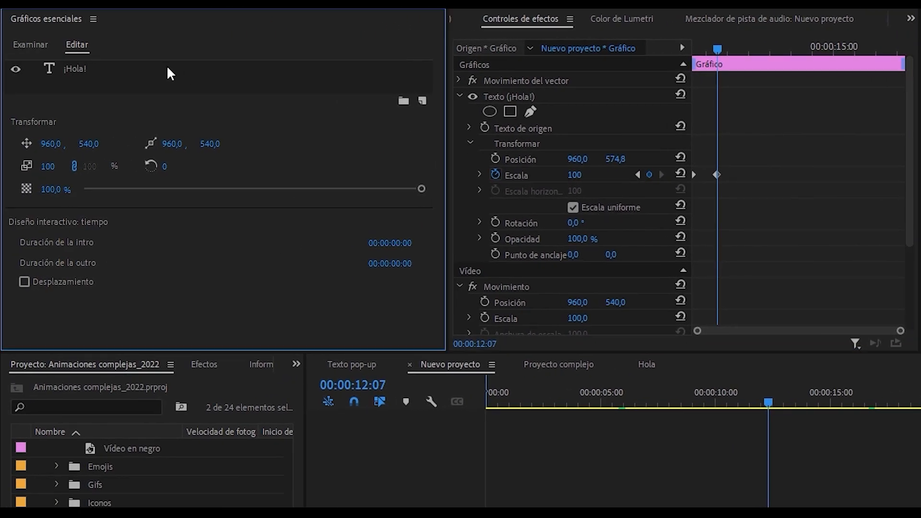
click(496, 174)
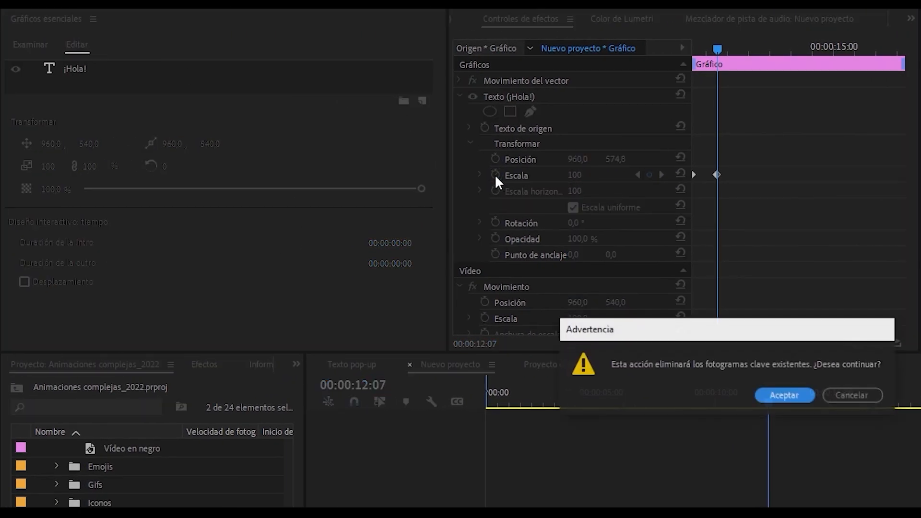
click(793, 392)
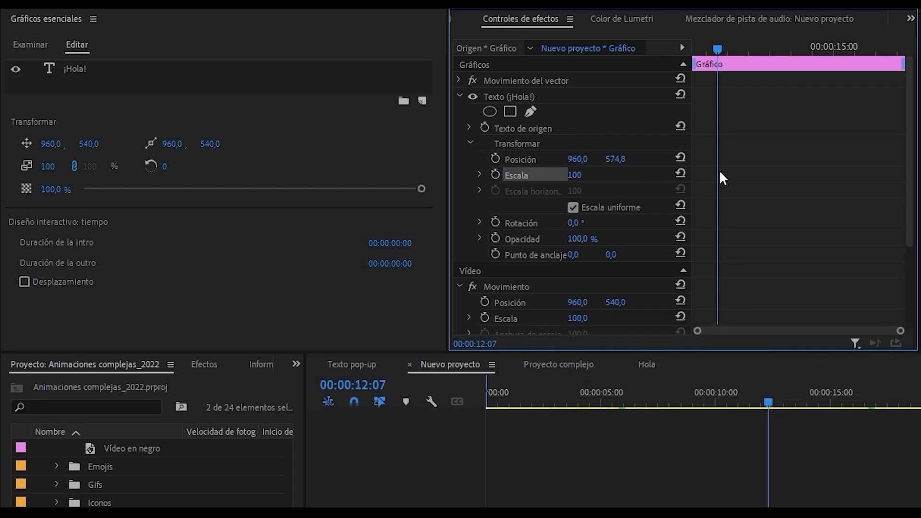
Keyframe the ¡Hola! text layer's Transform Scale at 100 at 00:00:12:07 and at 200 at 00:00:13:10.
click(79, 69)
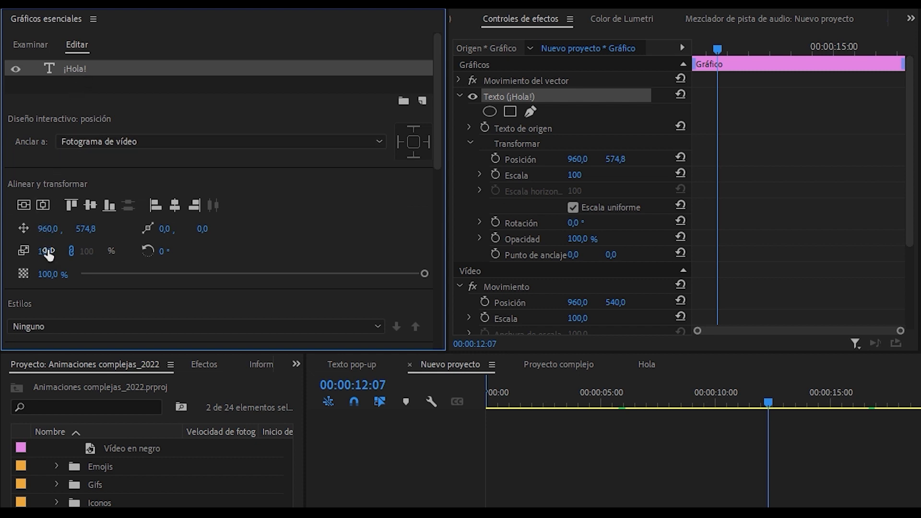
click(23, 248)
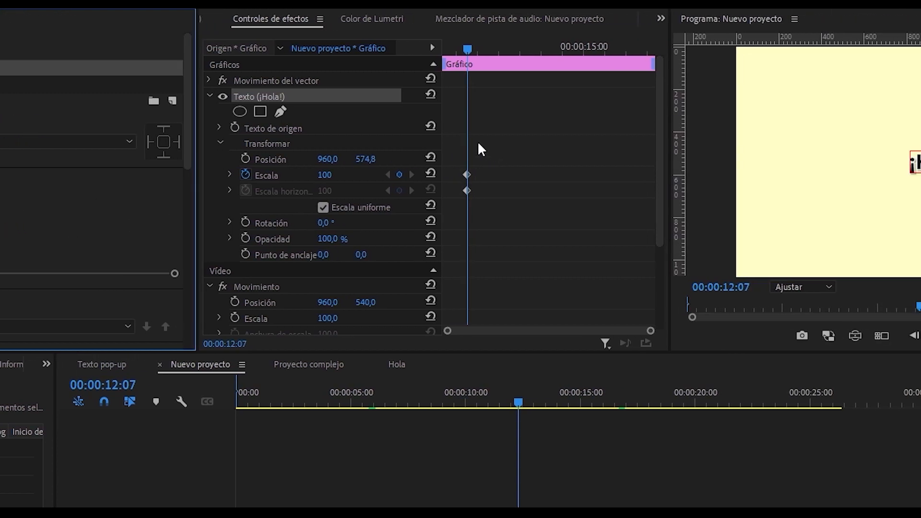
click(466, 190)
drag(471, 44, 519, 53)
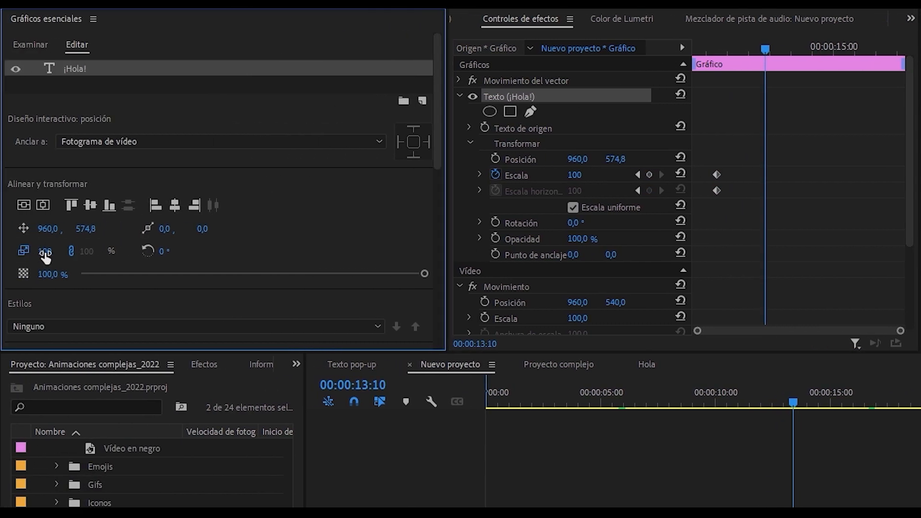
drag(46, 251, 84, 251)
click(50, 251)
text(200)
key(Return)
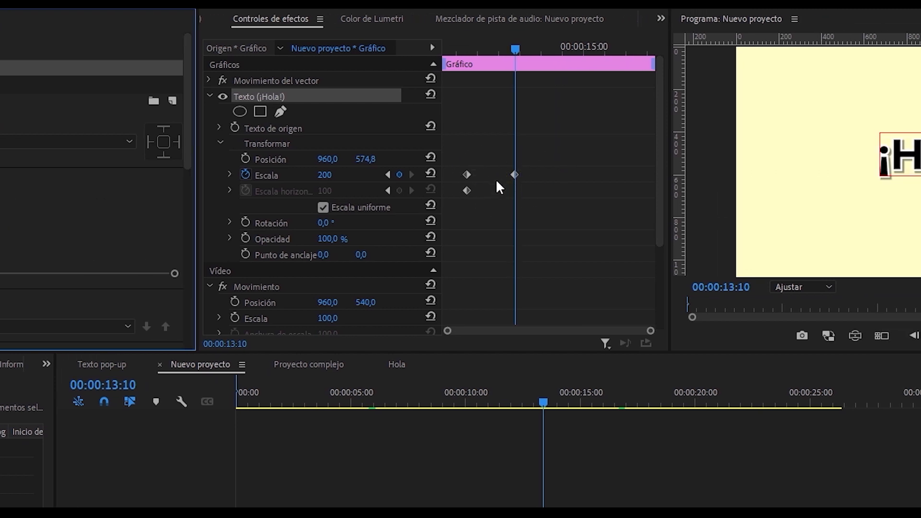
Play the scale animation, and remove the leftover horizontal scale keyframe by temporarily turning off uniform scale.
click(462, 51)
key(space)
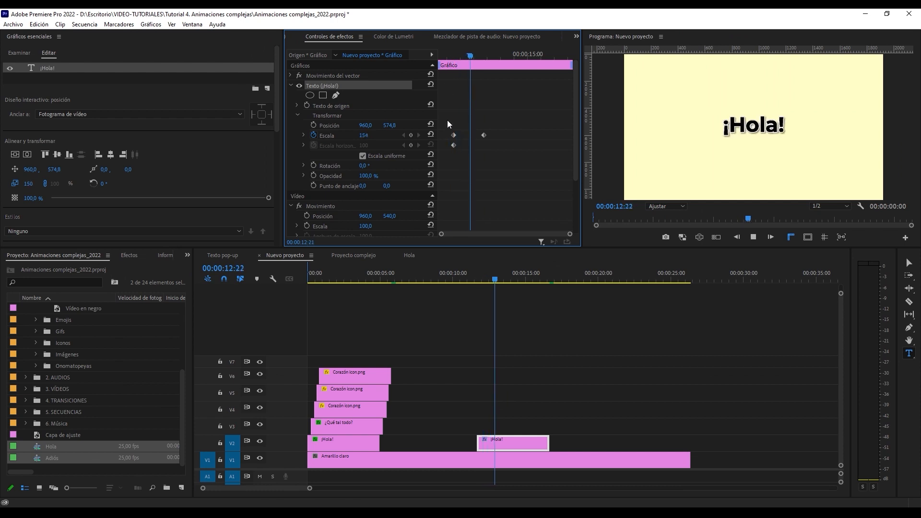
click(363, 156)
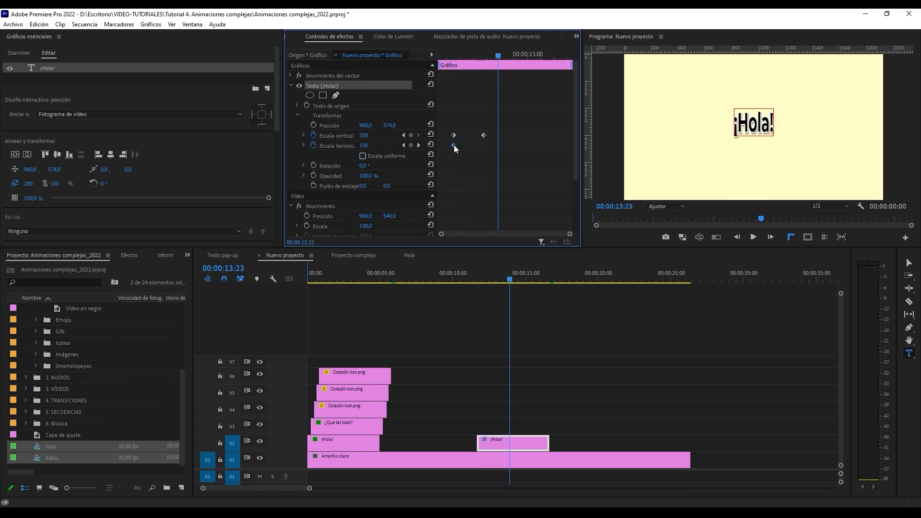
click(363, 156)
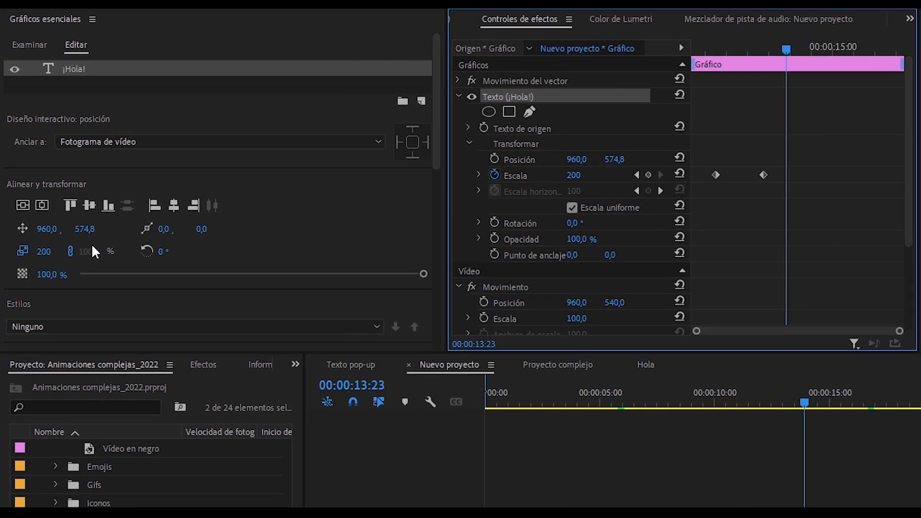
Apply ease in (Suavizar entrada) to the second Scale keyframe and bend its value curve upward before that keyframe.
right_click(763, 174)
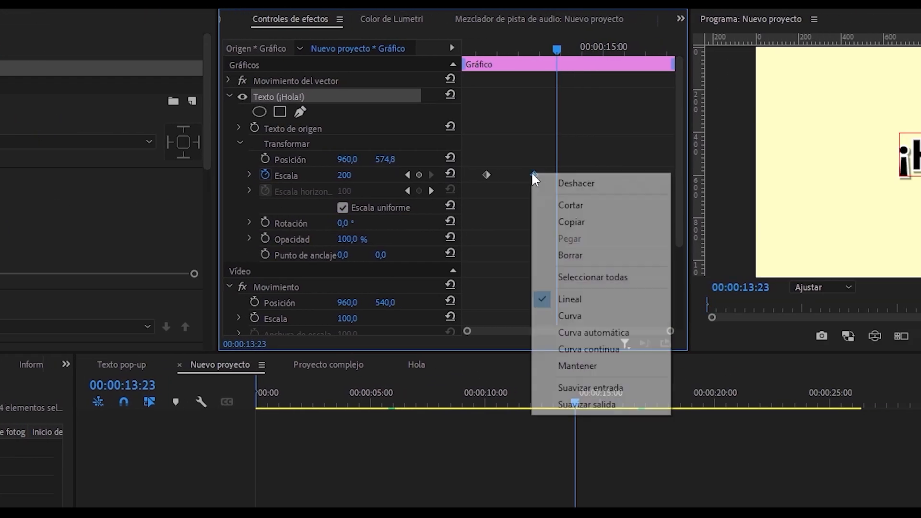
click(590, 387)
click(249, 175)
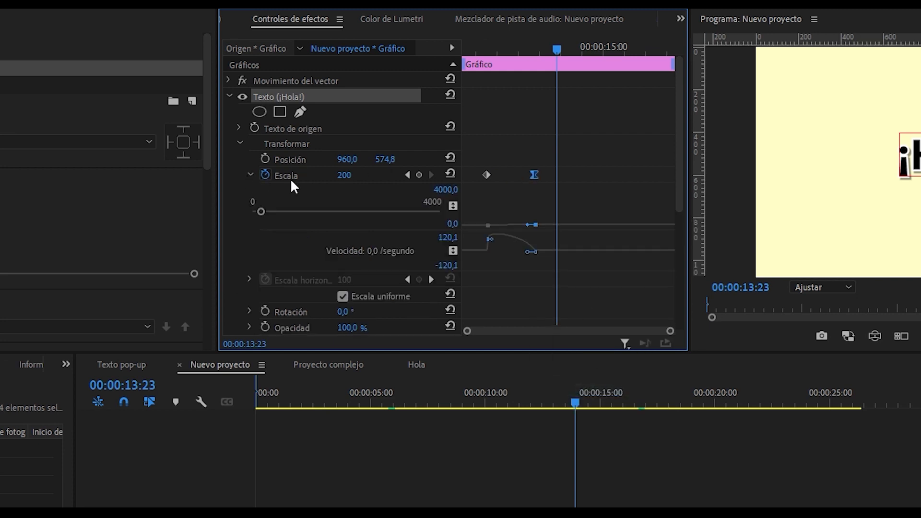
drag(531, 229, 518, 220)
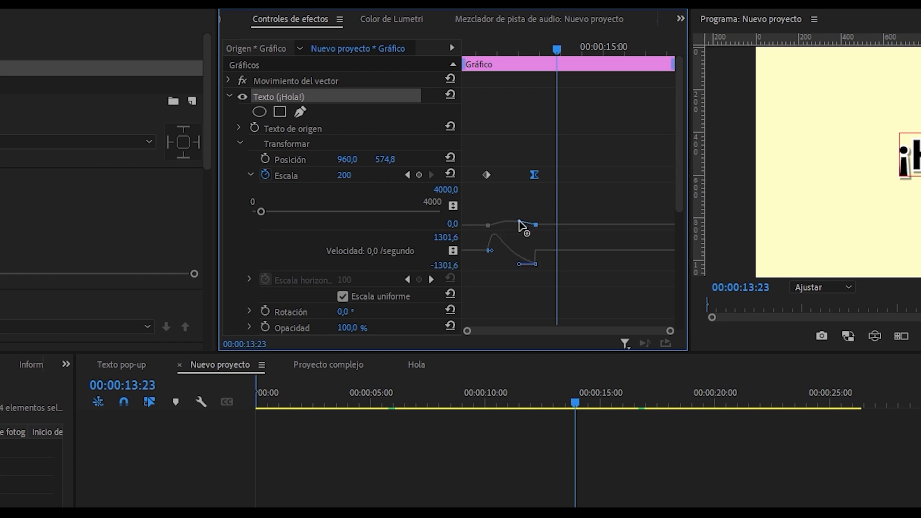
Move both Scale keyframes so the first sits at the clip start, and set the first keyframe's Scale to 0.
drag(479, 155, 594, 182)
drag(486, 174, 446, 176)
drag(493, 44, 464, 48)
click(344, 175)
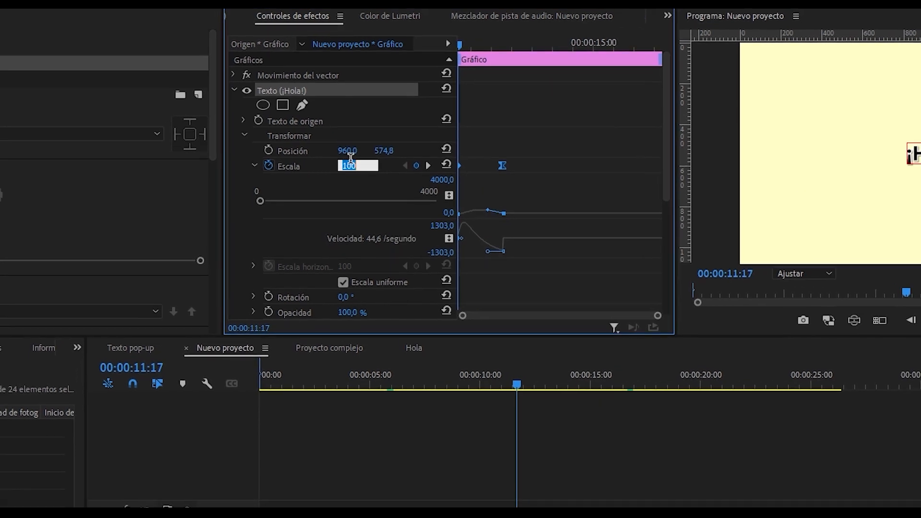
text(0)
key(Return)
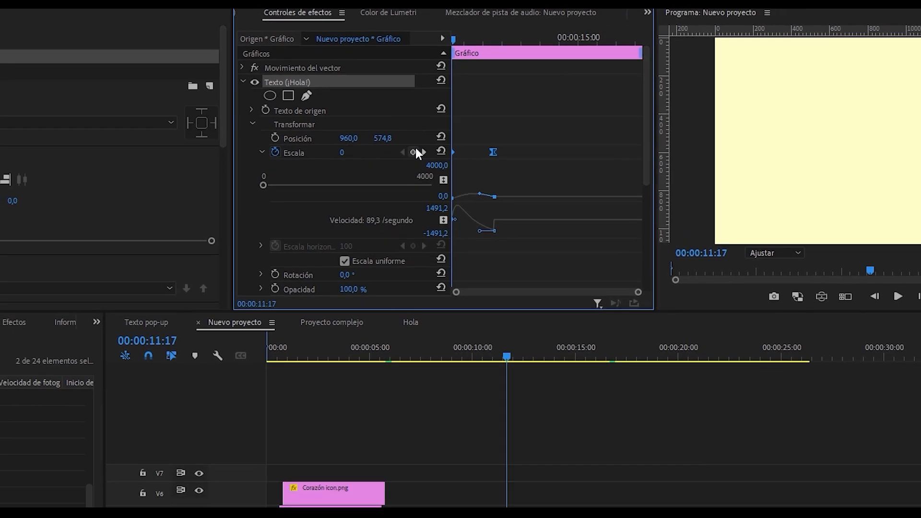
Set the second Scale keyframe to 100 and refine its velocity curve, previewing the pop-up animation.
click(428, 166)
click(348, 165)
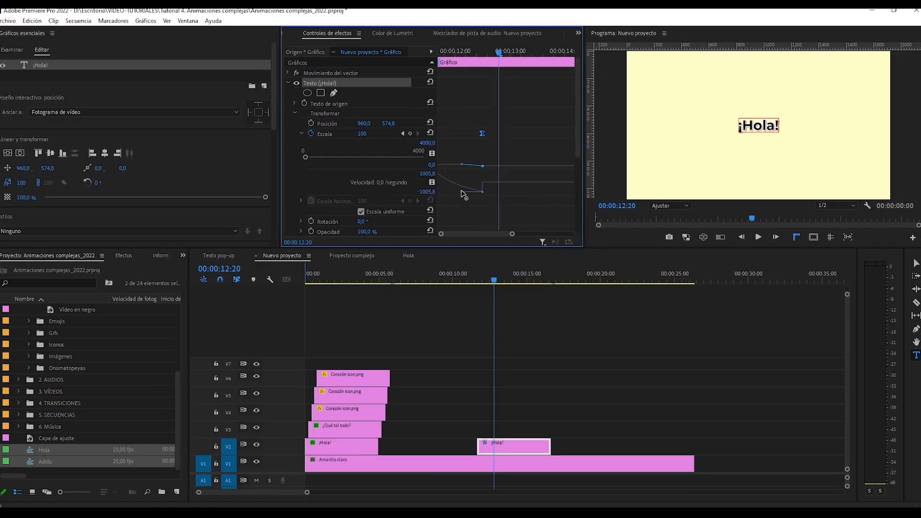
drag(462, 192, 462, 184)
drag(473, 186, 473, 190)
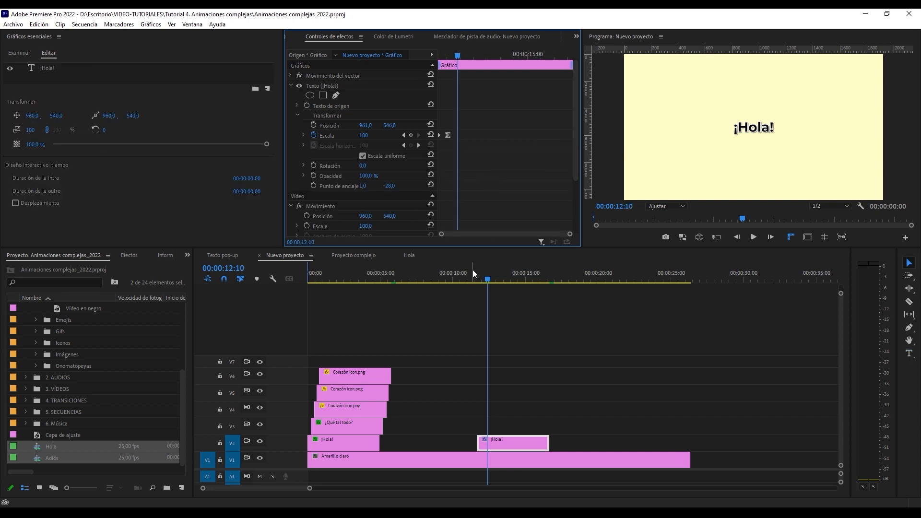
click(473, 272)
key(space)
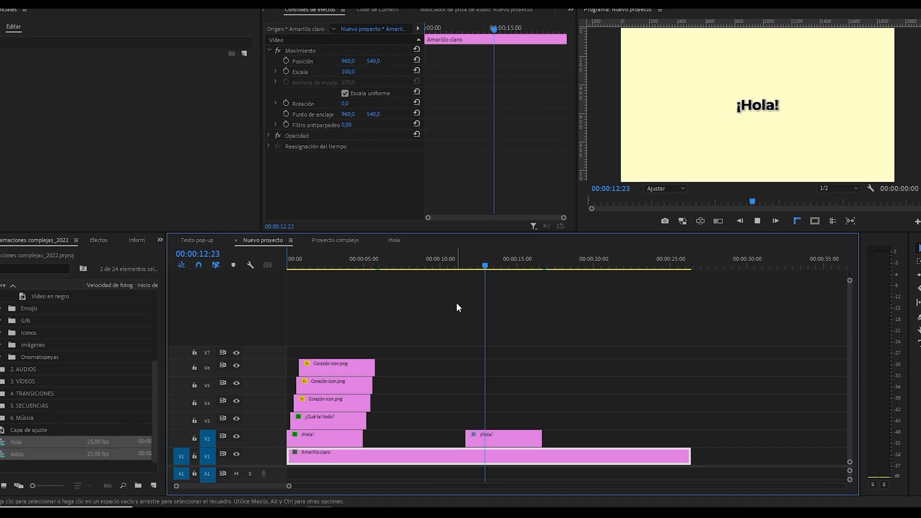
Try placing a copy of the ¡Hola! clip on the tracks above the original, and delete the extra clip.
drag(499, 442, 501, 426)
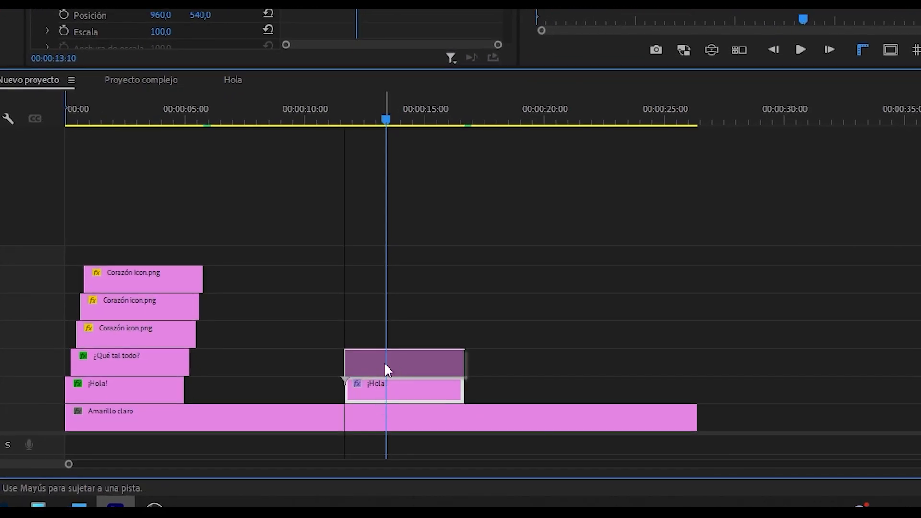
drag(384, 364, 385, 365)
drag(388, 366, 425, 312)
drag(440, 256, 410, 368)
key(Delete)
Try adding a new rectangle layer to the ¡Hola! graphic, and delete it.
click(413, 385)
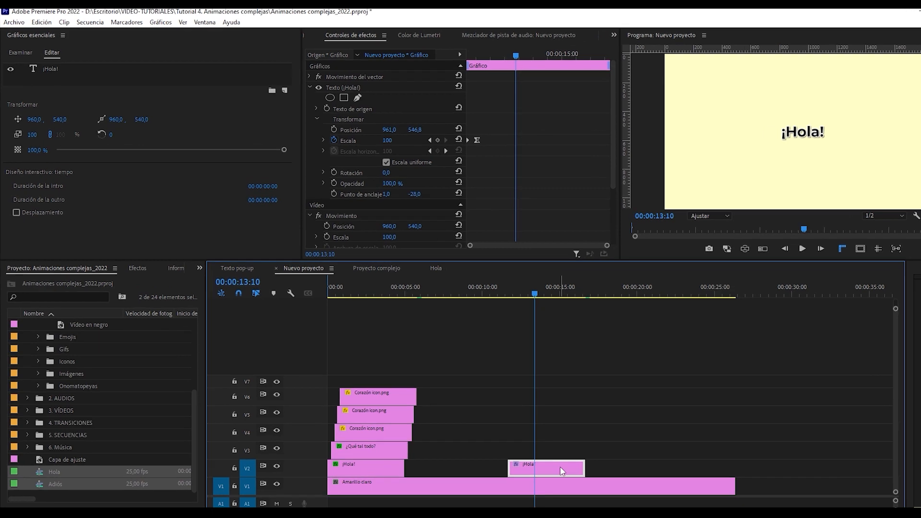
click(283, 121)
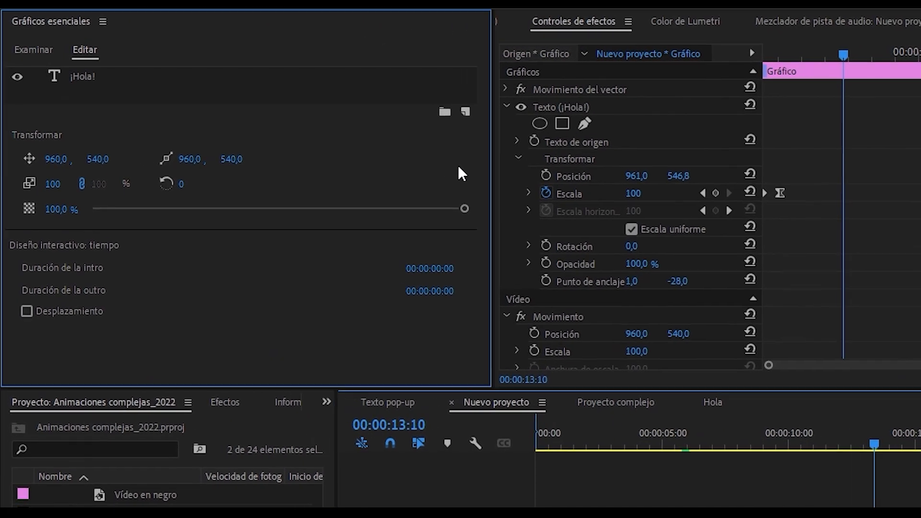
click(467, 112)
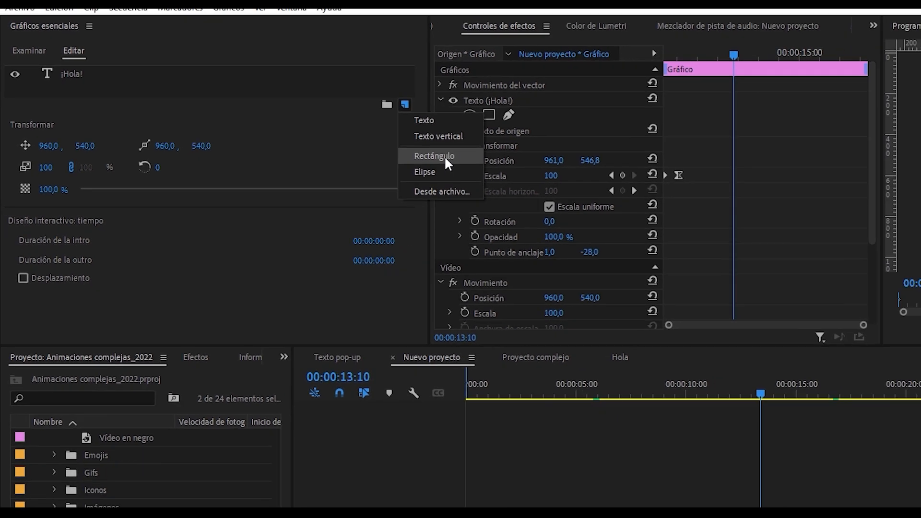
click(441, 158)
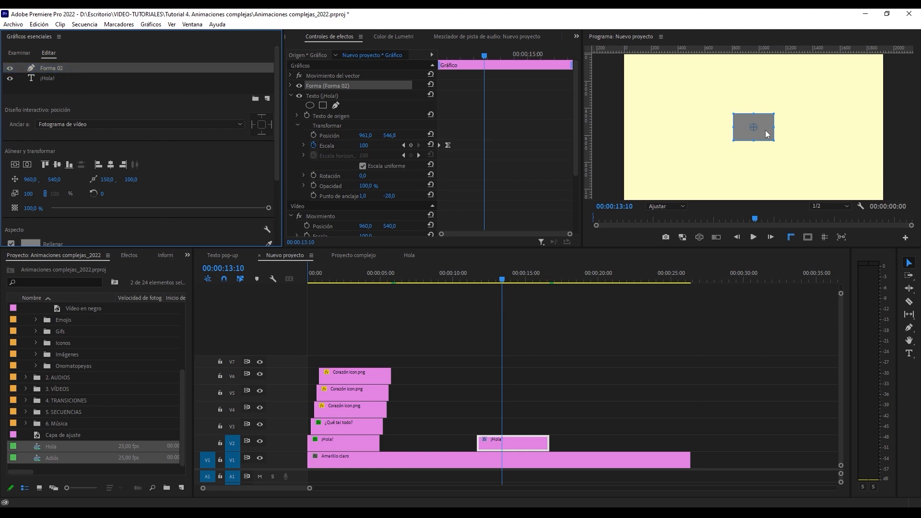
key(Delete)
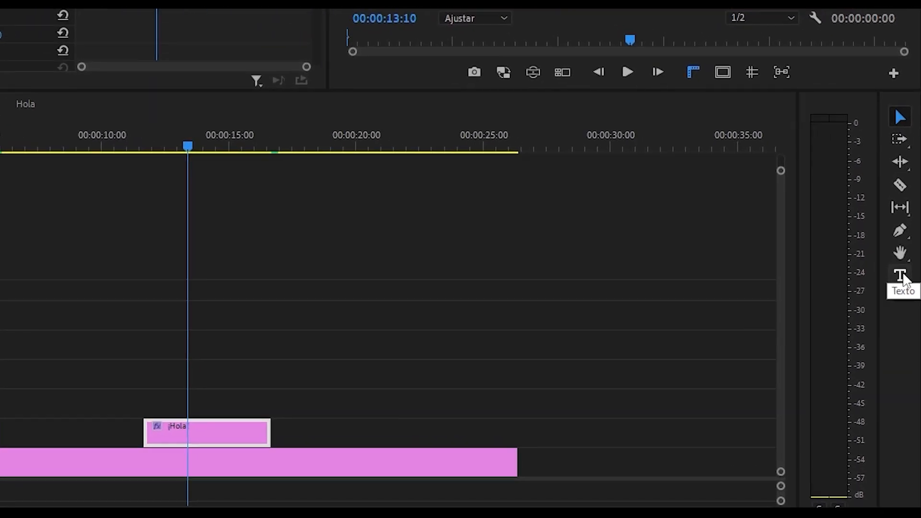
Draw a rectangle over the frame with the Rectangle tool while the ¡Hola! clip is selected.
click(901, 276)
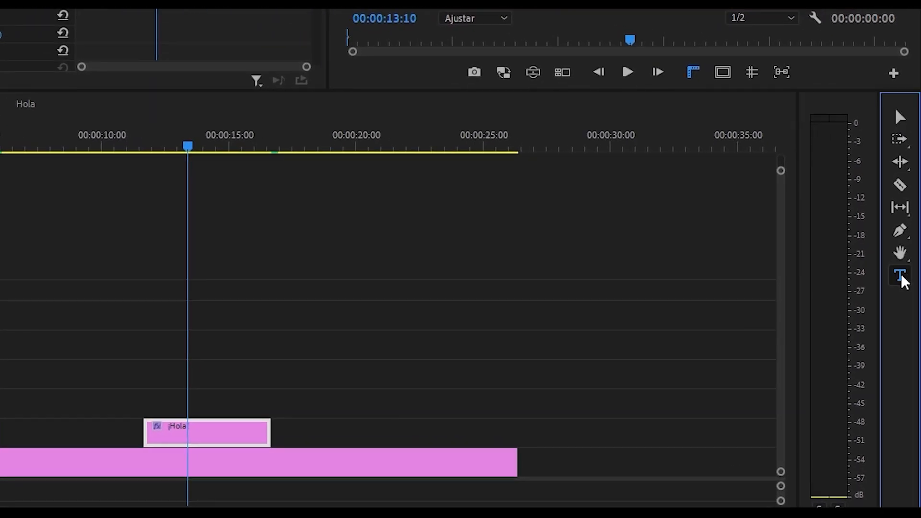
click(907, 237)
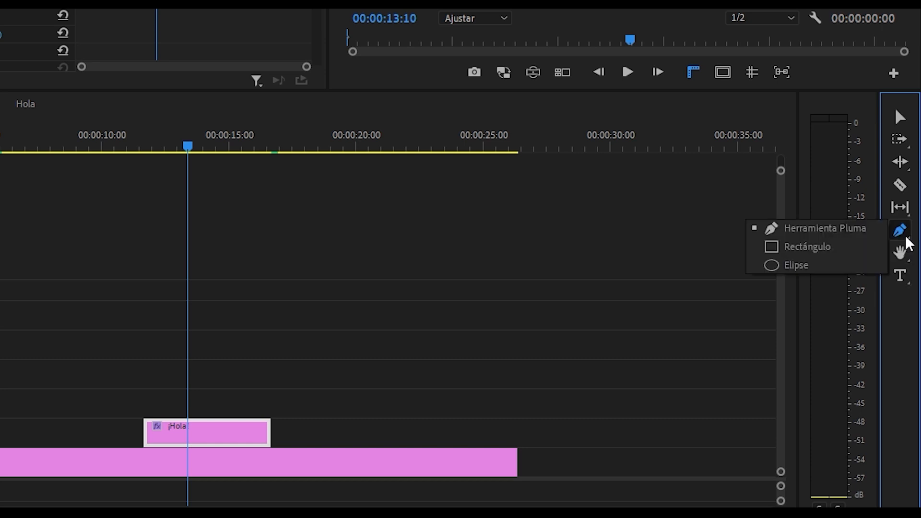
click(813, 249)
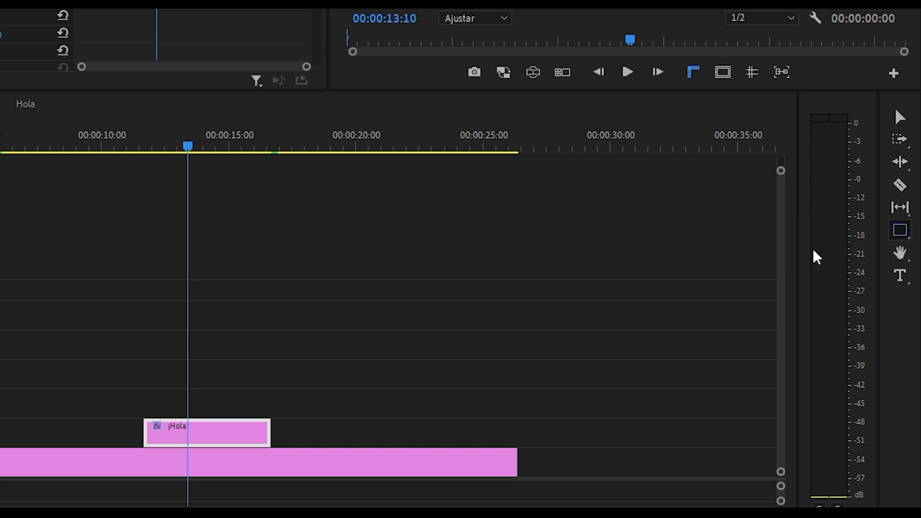
mouse_move(519, 110)
mouse_down()
mouse_move(683, 185)
mouse_move(763, 200)
mouse_move(748, 226)
mouse_move(721, 241)
mouse_up()
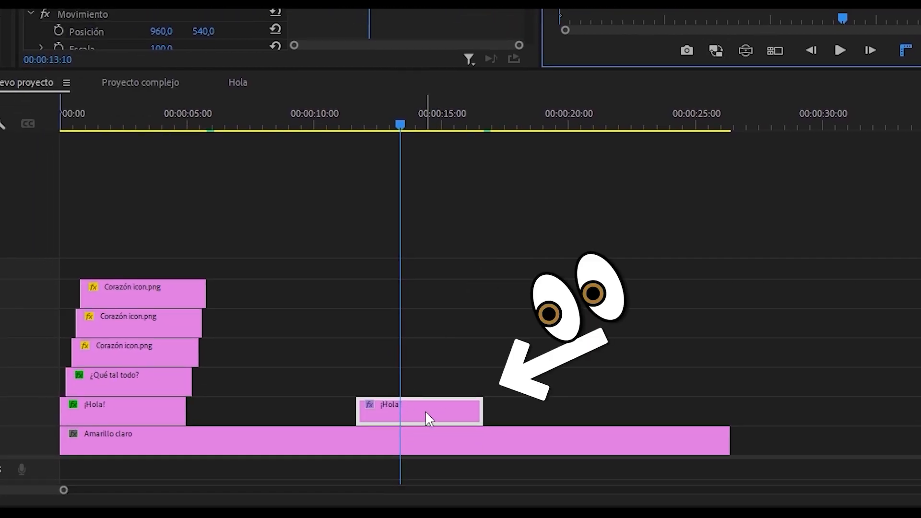
Toggle the visibility of the drawn shape layer in the ¡Hola! graphic, and delete the layer.
mouse_move(425, 411)
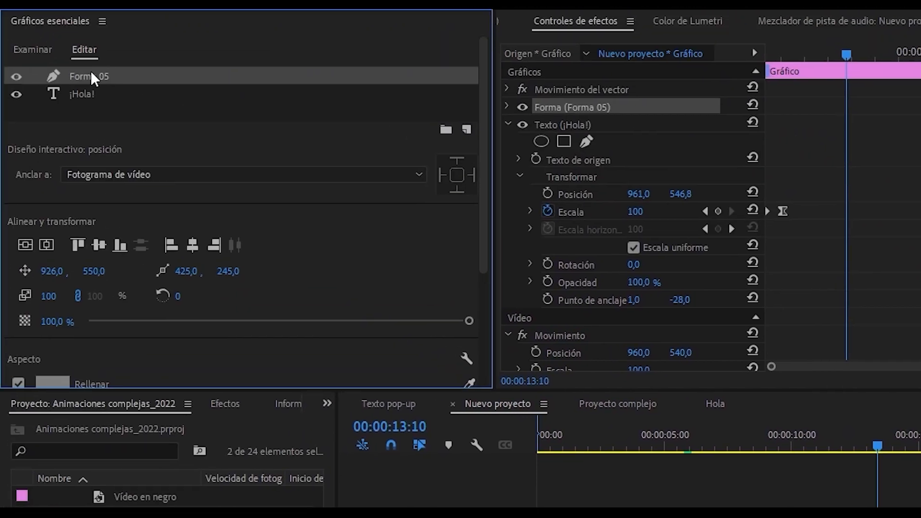
click(18, 77)
click(17, 76)
key(Delete)
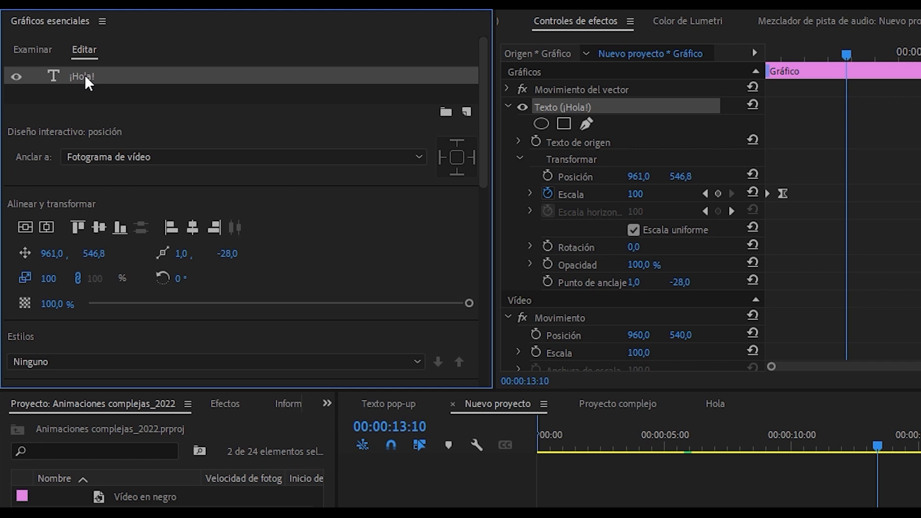
Duplicate the ¡Hola! text layer within its graphic and move the upper copy to vertical position 479,8 with the guides shown.
right_click(72, 77)
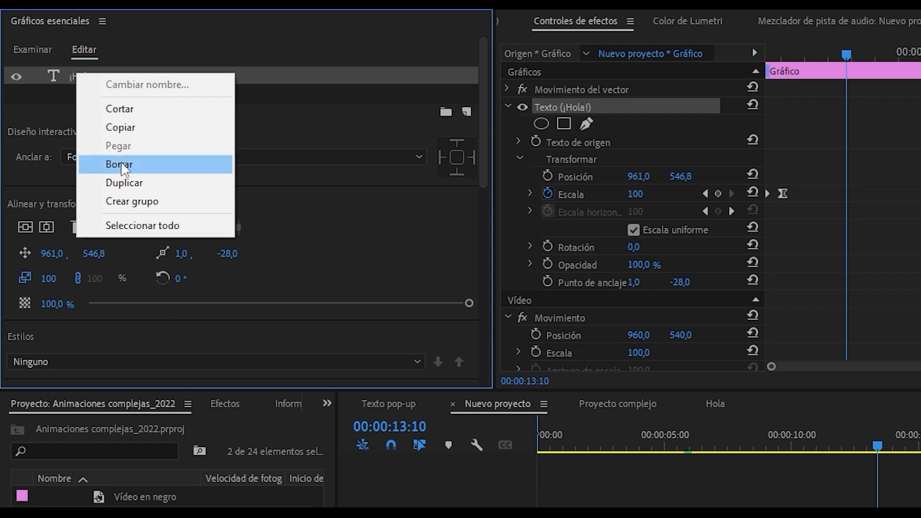
click(126, 181)
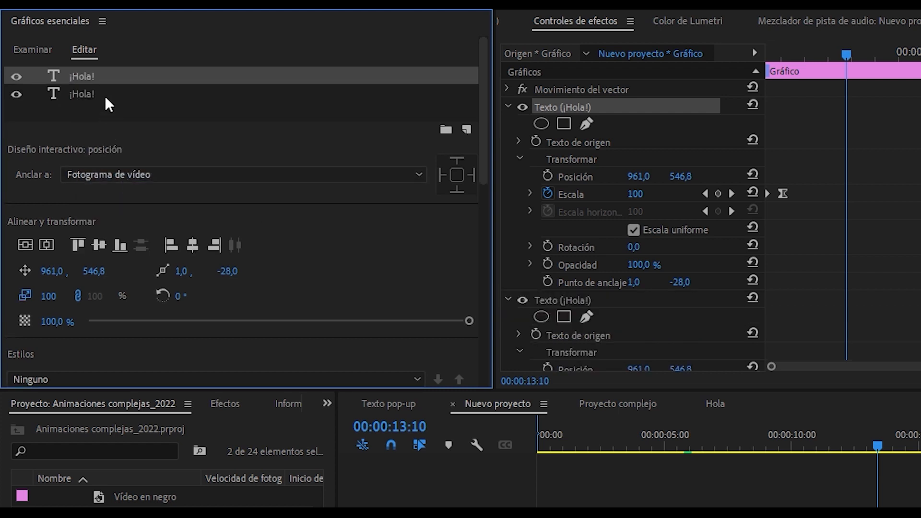
click(93, 96)
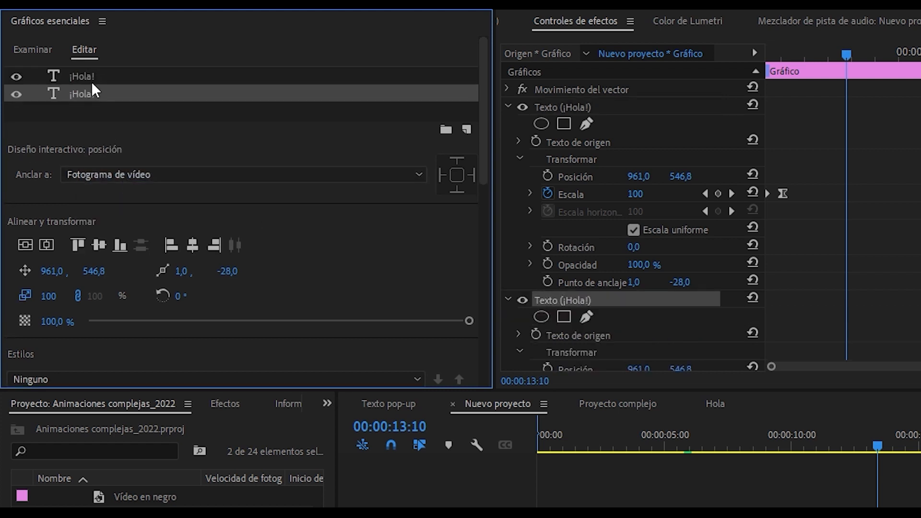
click(92, 78)
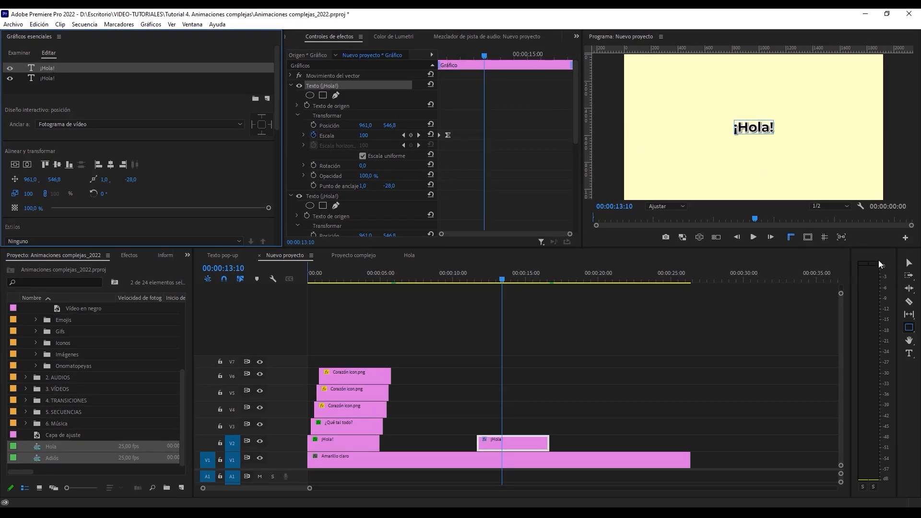
click(824, 237)
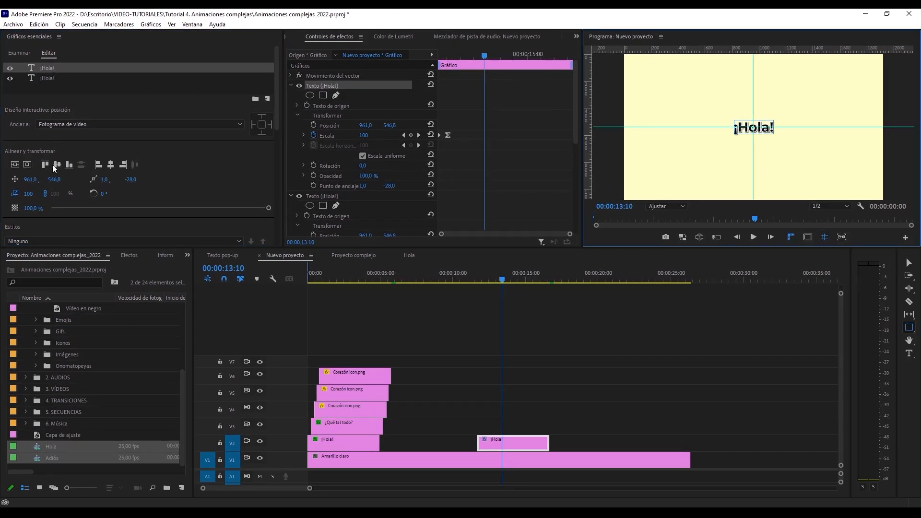
mouse_move(54, 180)
mouse_down()
mouse_move(25, 179)
mouse_move(48, 179)
mouse_up()
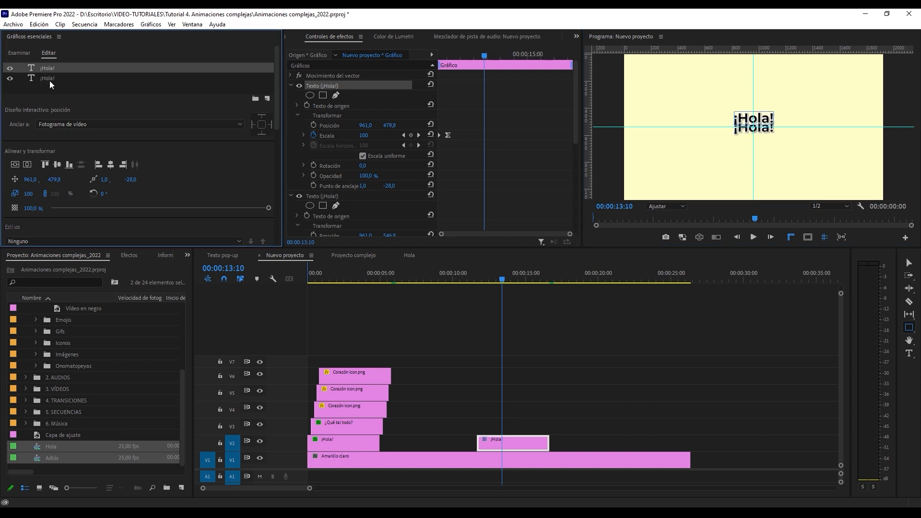
Change the lower text layer to "¿Qué tal todo?" and move it to vertical position 599,8.
click(50, 80)
text(¿Qué tal todo?)
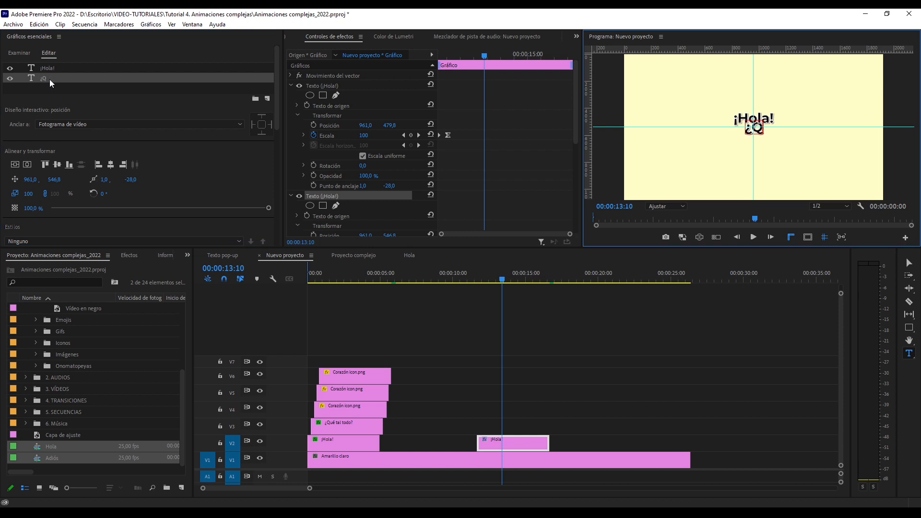
drag(54, 179, 71, 179)
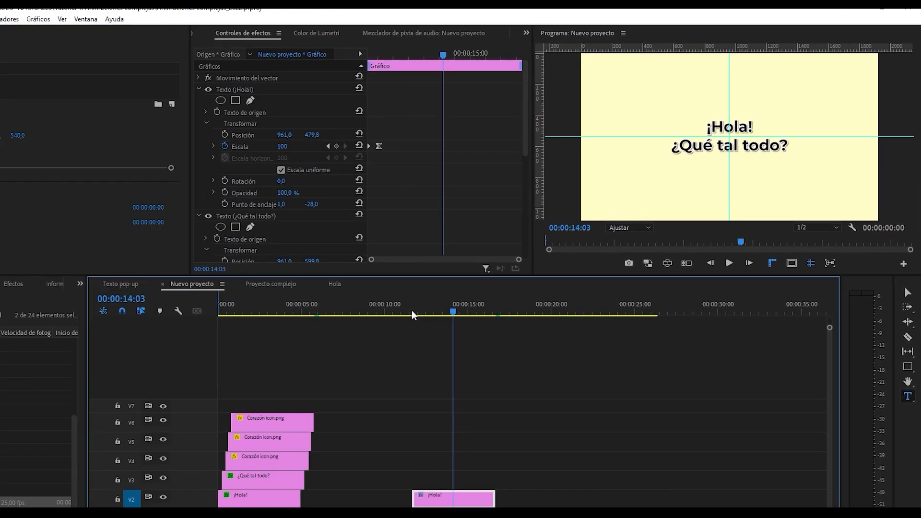
Play the two-line ¡Hola! graphic from just before its start to review the text animation.
click(411, 311)
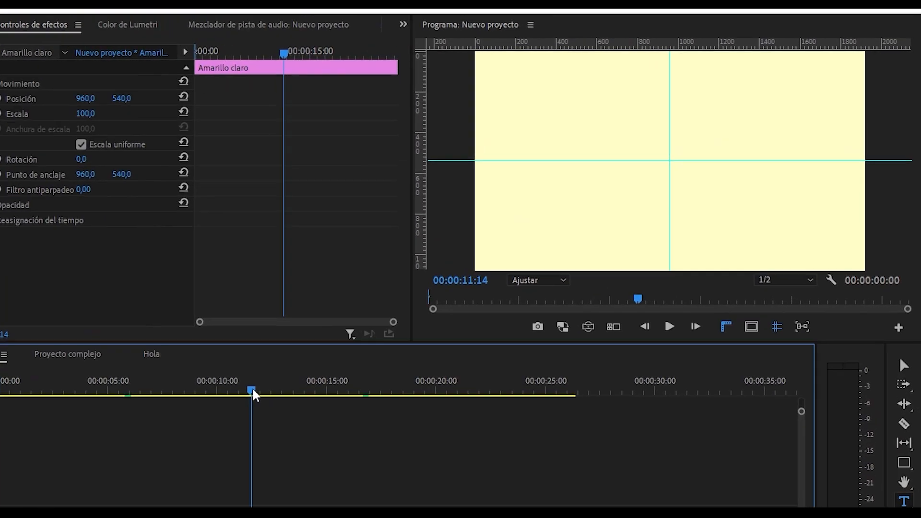
key(space)
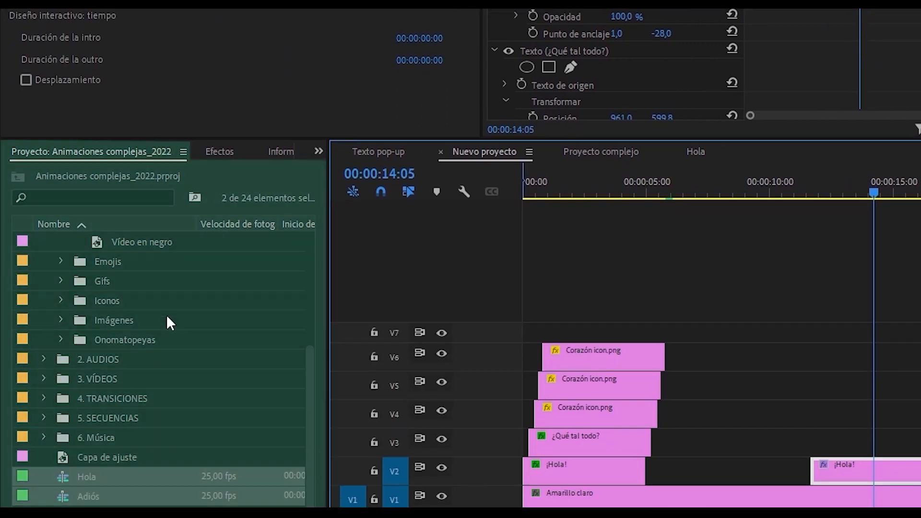
Add Corazón icon.png from the Iconos folder to the ¡Hola! graphic as a layer below both text layers.
scroll(185, 322, up, 4)
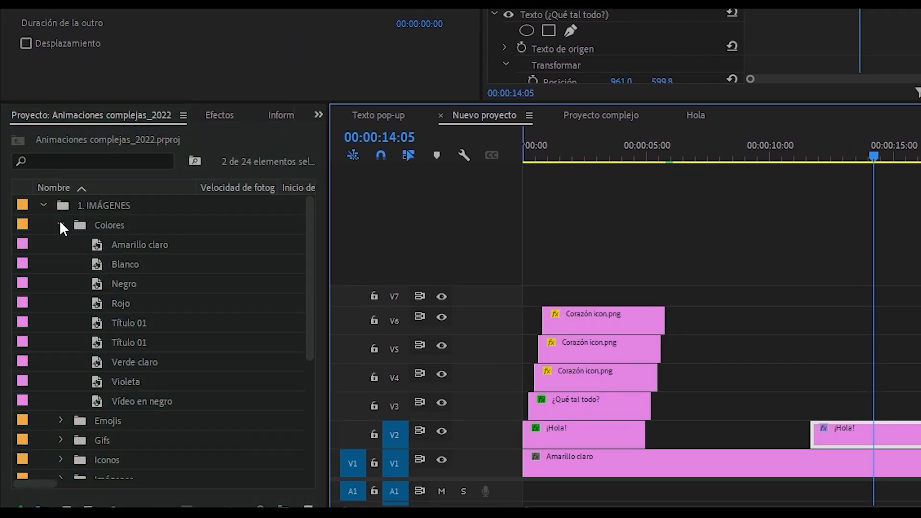
click(60, 223)
click(61, 284)
click(137, 342)
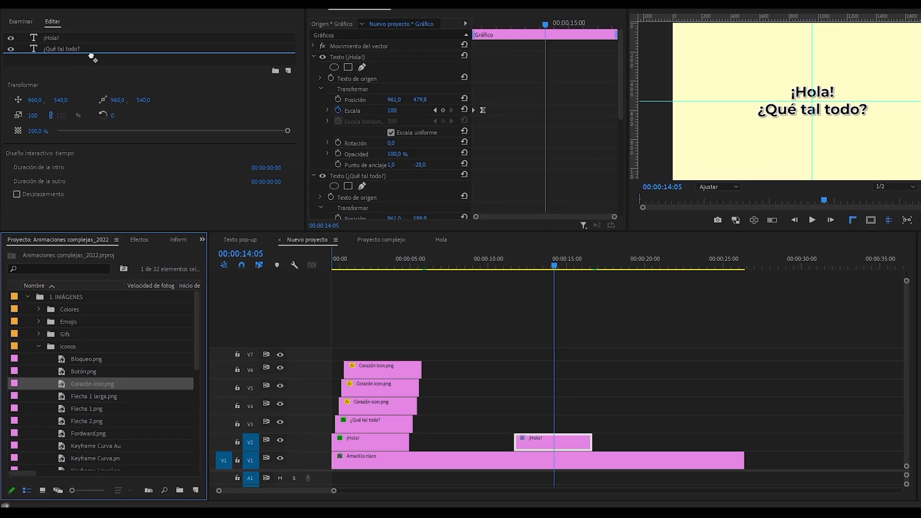
drag(91, 57, 64, 60)
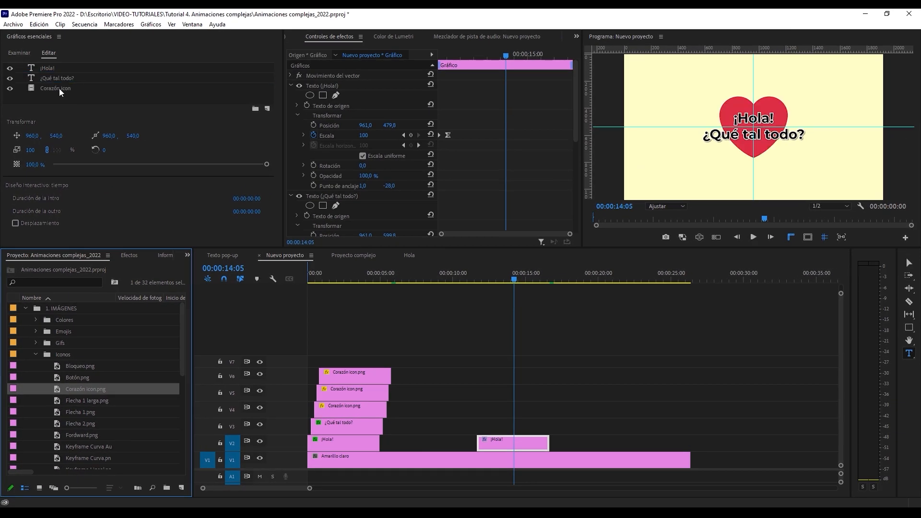
Scale the heart layer to 27% and move it above the text at vertical position 316.
click(59, 89)
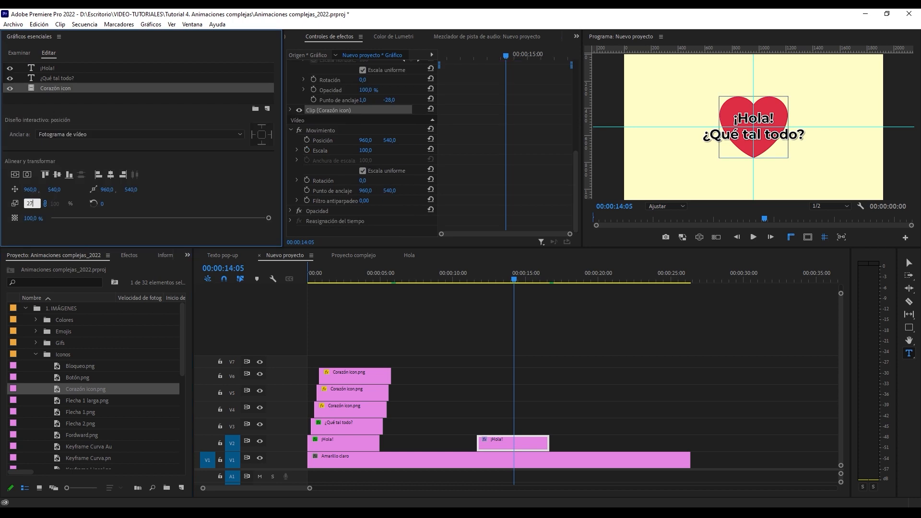
key(Return)
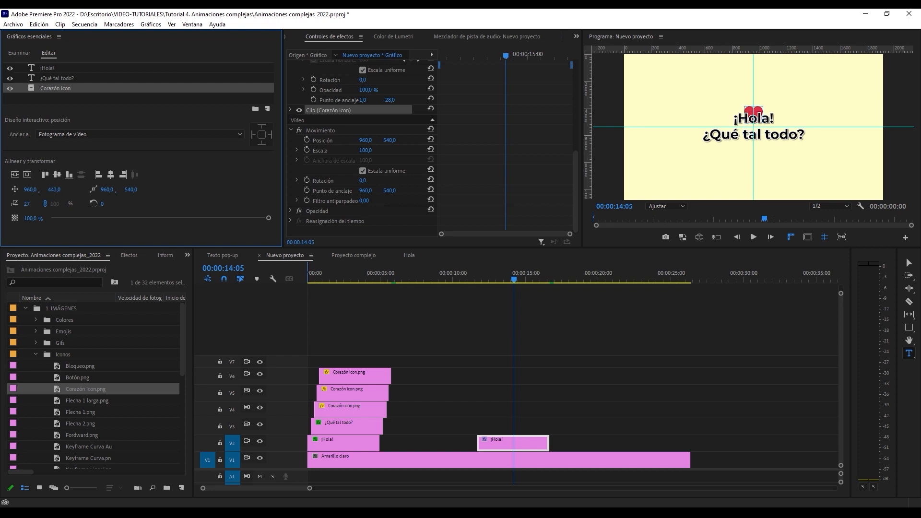
click(60, 69)
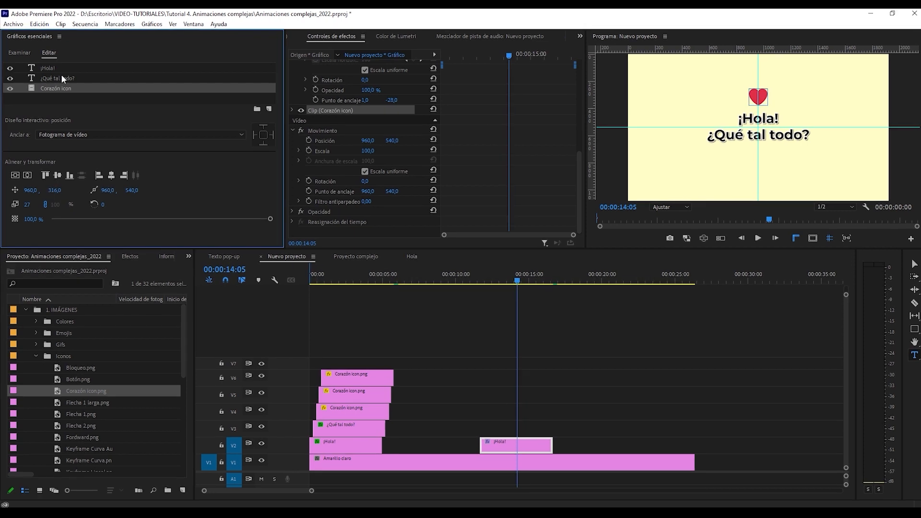
Select the graphic's layers in turn, enlarge the effect properties area, and expand the Corazón icon layer's properties.
click(127, 101)
click(126, 84)
click(127, 70)
drag(475, 353, 464, 446)
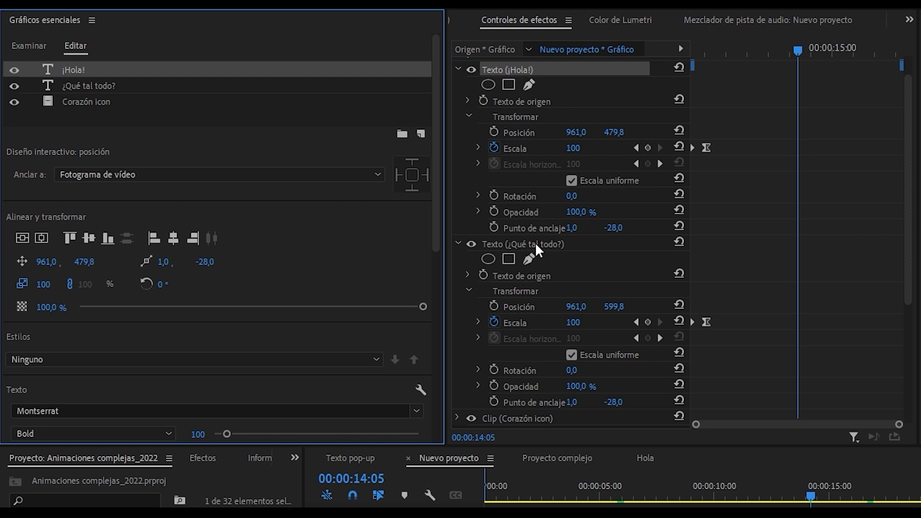
click(544, 420)
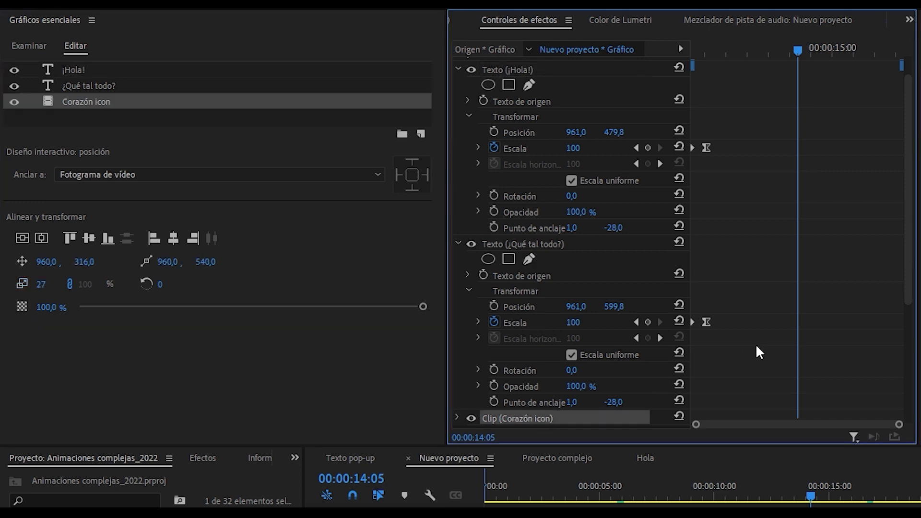
scroll(756, 343, down, 4)
click(459, 296)
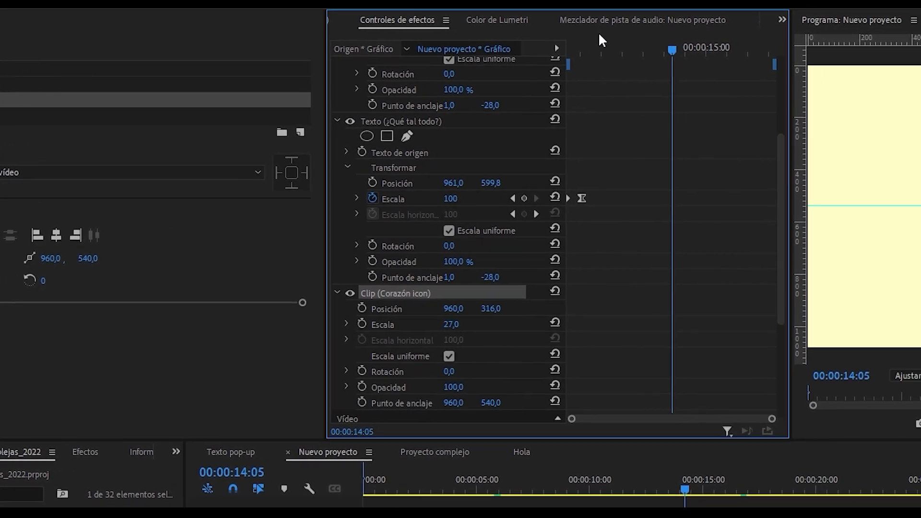
Add Scale keyframes to the Corazón icon layer at the clip's start, at 00:00:11:22 and at 00:00:12:02.
drag(664, 50, 631, 60)
scroll(682, 336, up, 3)
scroll(683, 346, down, 2)
click(424, 281)
drag(338, 49, 464, 49)
scroll(317, 259, down, 1)
click(295, 259)
click(399, 49)
click(295, 259)
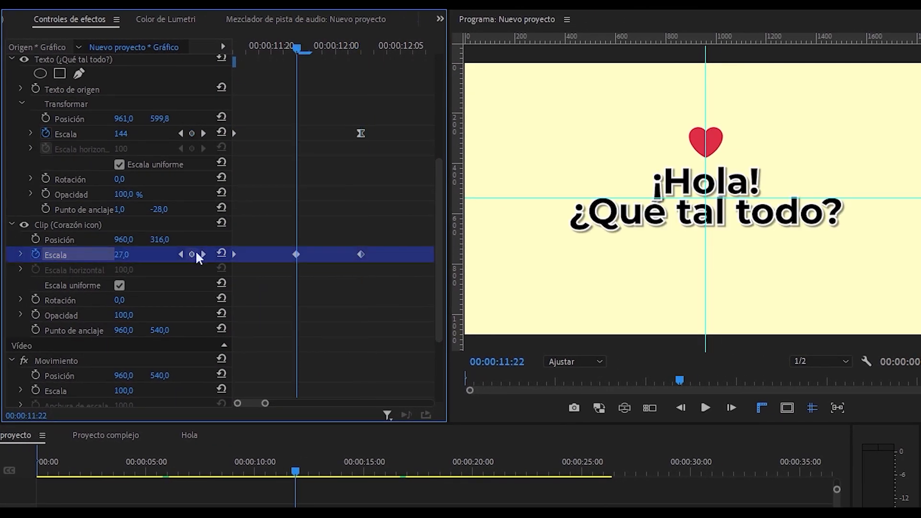
Apply ease interpolation to the heart's second and third Scale keyframes and expand its Scale graph.
click(204, 255)
right_click(361, 254)
click(441, 475)
right_click(297, 254)
click(374, 474)
click(21, 254)
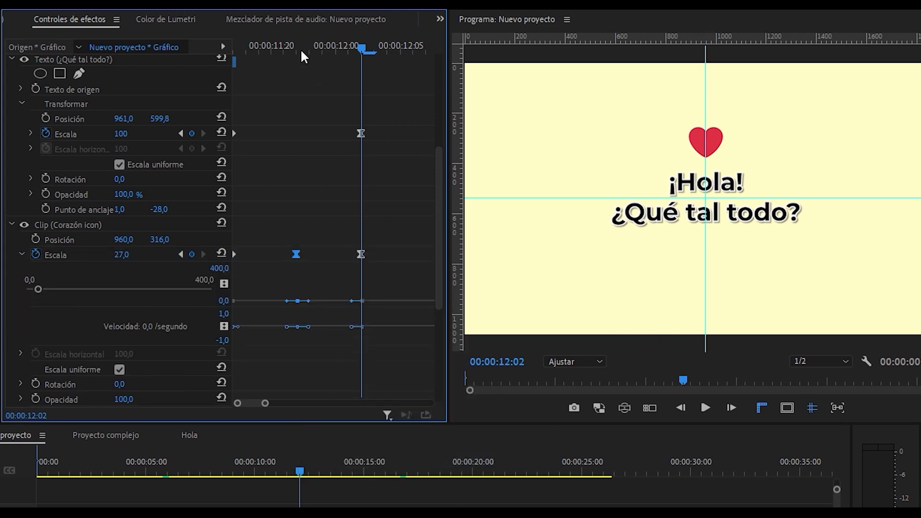
Adjust the curves of the heart's Scale keyframes in the graph, then collapse the graph.
click(297, 49)
scroll(314, 269, up, 1)
drag(325, 300, 333, 302)
drag(267, 300, 313, 297)
scroll(301, 288, up, 1)
click(409, 298)
scroll(378, 259, down, 2)
click(374, 49)
click(19, 298)
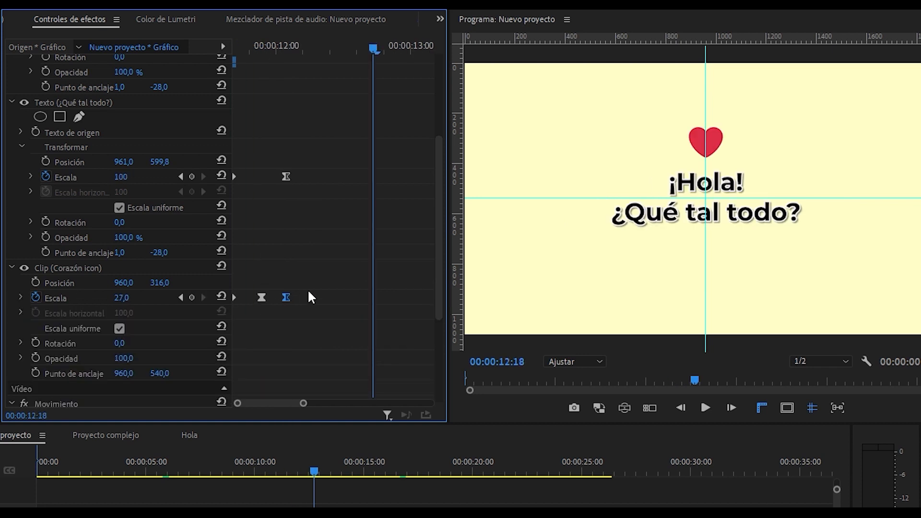
Move the heart layer's anchor point to its lower tip at 960; 1073,9, working at 100% preview zoom, and restore the fitted view.
scroll(308, 298, down, 2)
click(67, 213)
click(598, 362)
click(570, 452)
scroll(701, 239, up, 4)
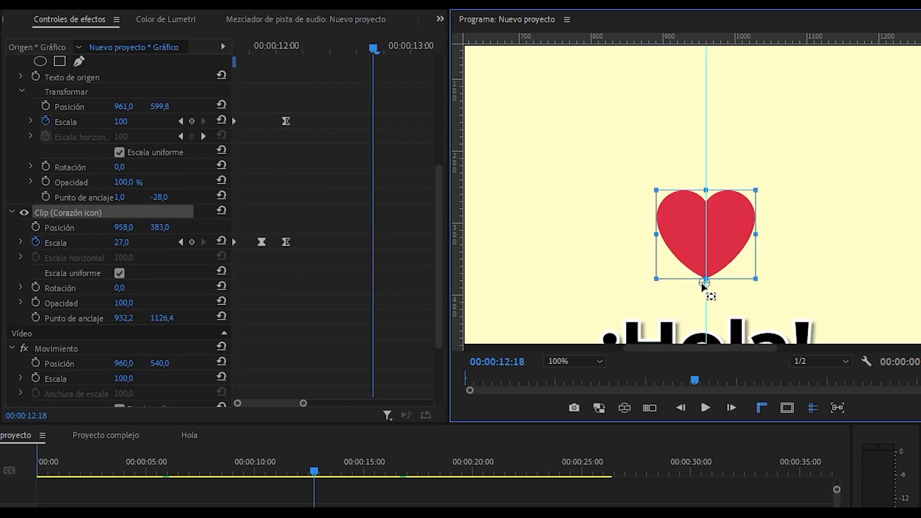
click(599, 362)
click(579, 373)
Play the beginning of the graphic to review the heart's pop-up animation.
click(248, 50)
key(space)
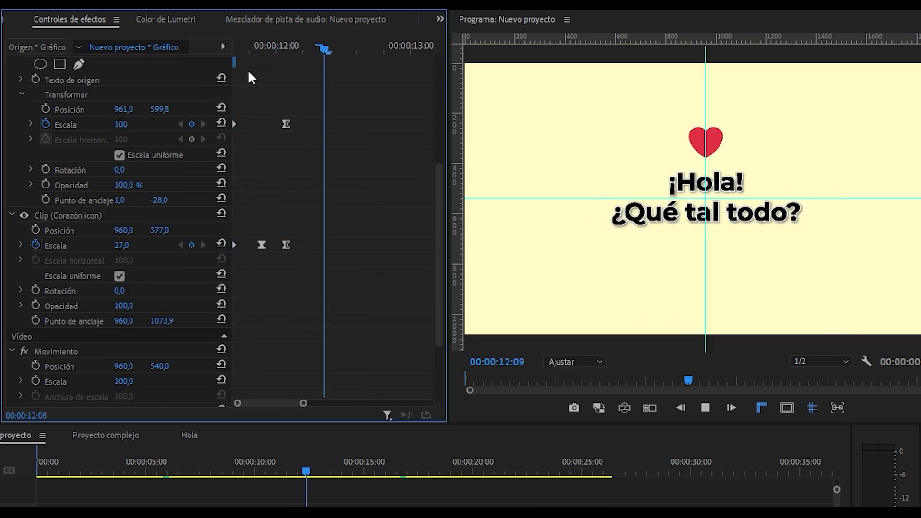
key(space)
Duplicate the Corazón icon layer twice and move both copies below the ¿Qué tal todo? text layer.
right_click(82, 103)
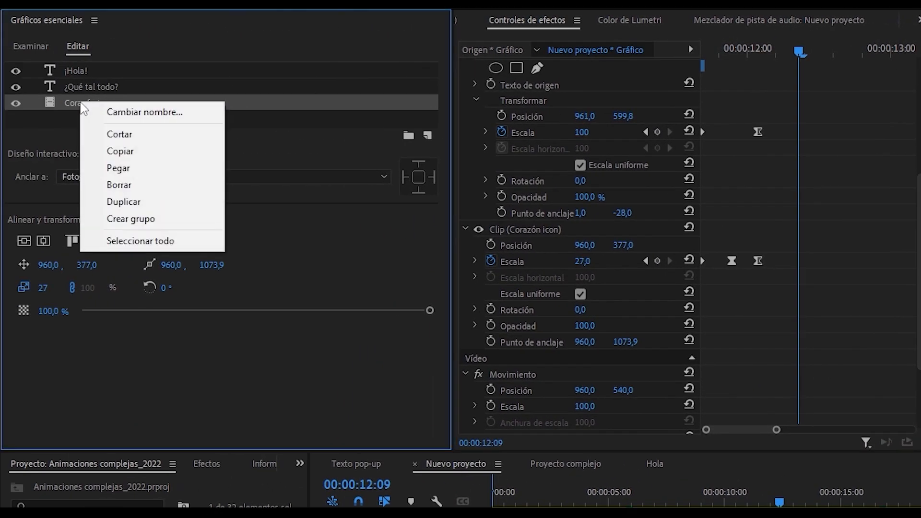
click(150, 202)
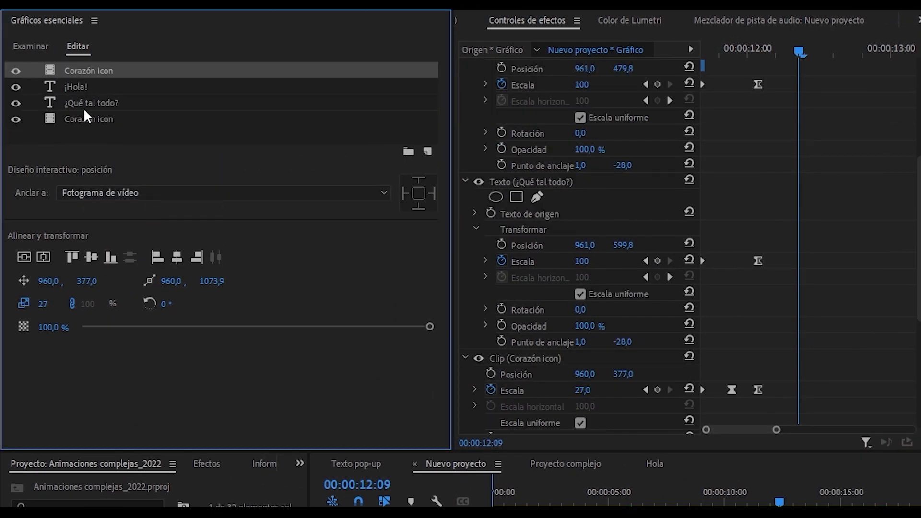
right_click(87, 116)
click(144, 213)
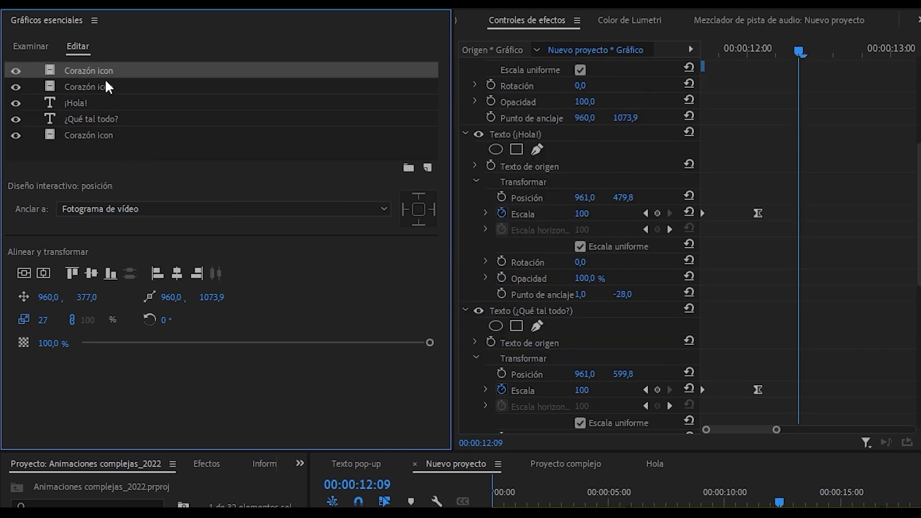
shift+click(101, 87)
mouse_move(111, 89)
mouse_down()
mouse_move(115, 145)
mouse_move(105, 104)
mouse_up()
Rename the three heart layers Corazón 1, Corazón 2 and Corazón 3.
double_click(111, 104)
text(1)
click(115, 119)
double_click(121, 118)
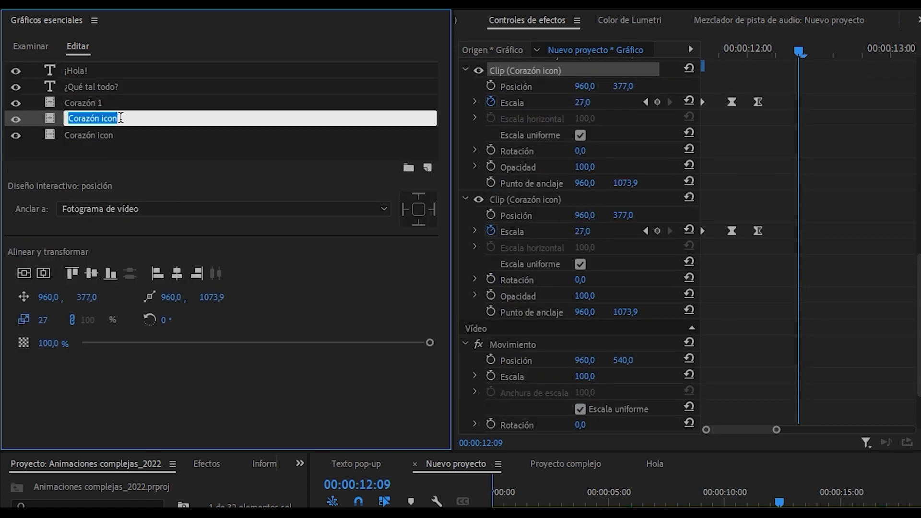
text(2)
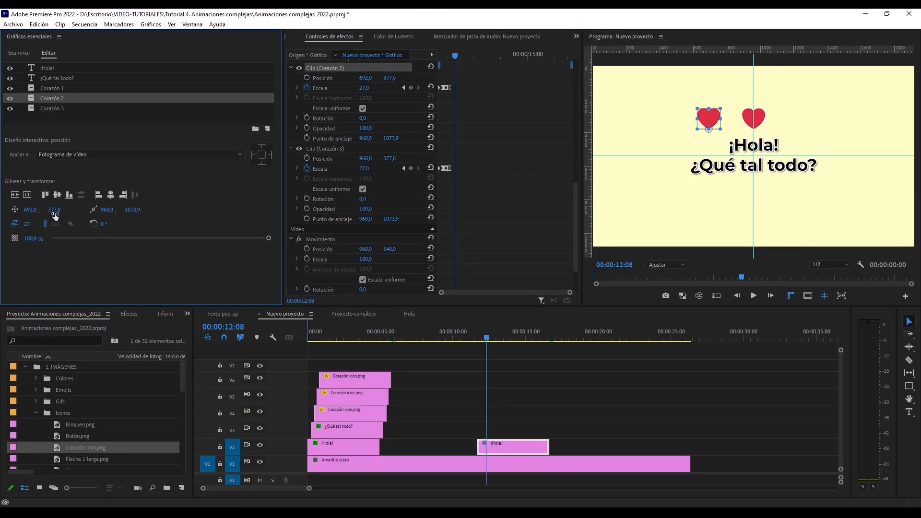
Position the Corazón 2 layer at 700; 430 and rotate it to -25°.
drag(54, 211, 76, 211)
text(430)
key(Return)
key(Return)
Position the Corazón 3 layer at 1200; 430 and rotate it to 25°.
click(52, 109)
drag(32, 210, 155, 210)
drag(54, 210, 66, 210)
click(55, 210)
text(430)
key(Return)
click(106, 224)
text(25)
key(Return)
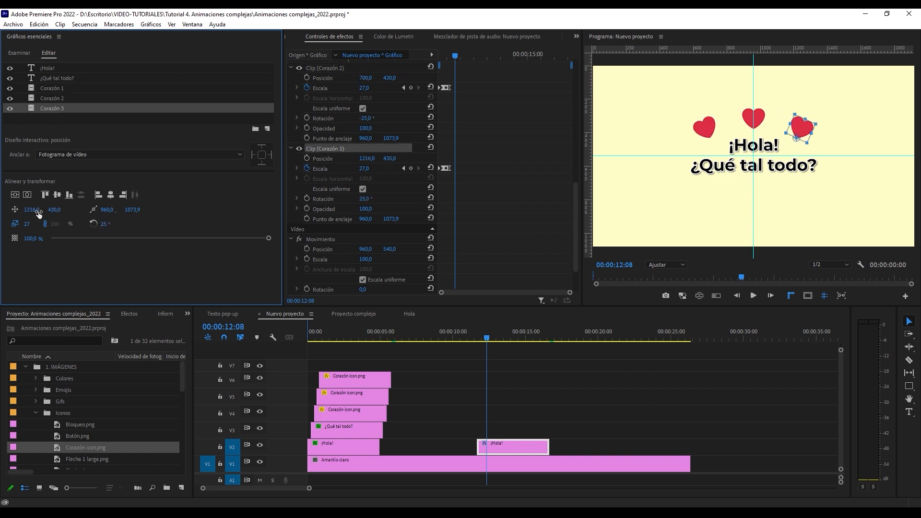
key(Return)
Set the Corazón 2 layer's horizontal position to 710.
click(52, 98)
click(30, 209)
text(7)
Move the Corazón 1 layer to vertical position 350, deselect it, and hide the preview guides.
click(52, 88)
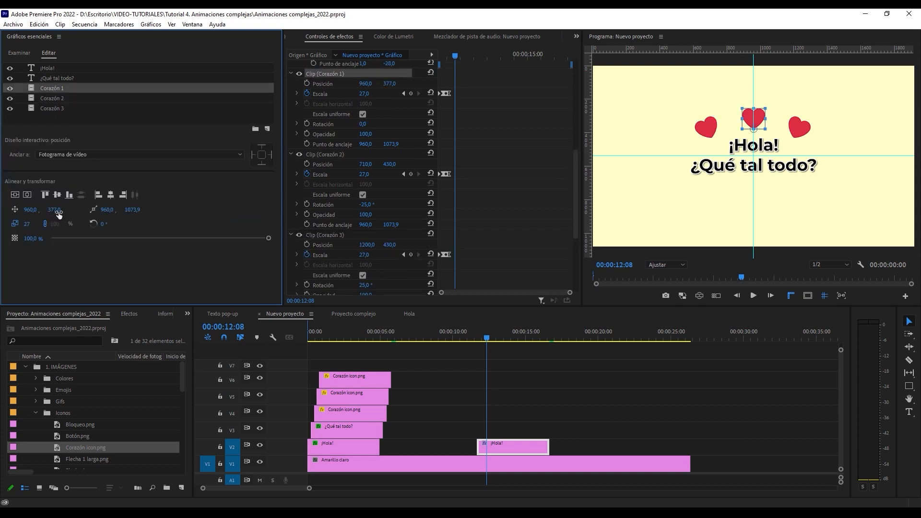
key(Up)
click(106, 120)
click(823, 299)
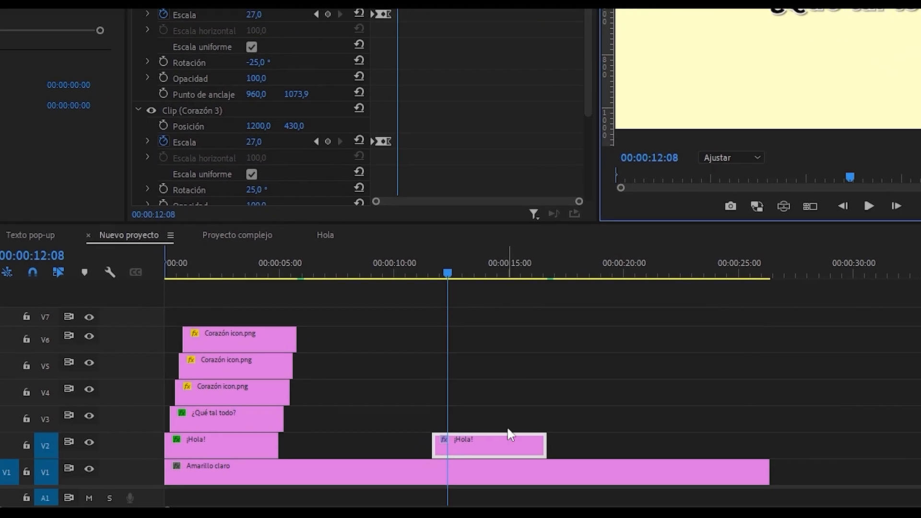
Play the graphic from its start to review the text and the three hearts animating together.
drag(455, 56, 416, 63)
key(space)
key(space)
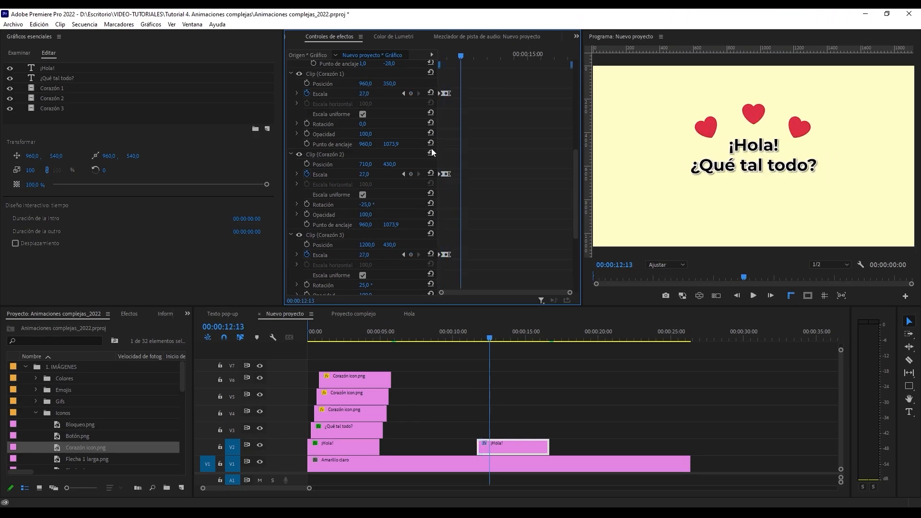
Shift the Scale keyframes of ¿Qué tal todo? and the three heart layers progressively later so they appear one after another.
scroll(443, 136, up, 9)
mouse_move(455, 230)
mouse_down()
mouse_move(438, 241)
mouse_move(449, 238)
mouse_move(438, 223)
mouse_up()
scroll(454, 198, down, 4)
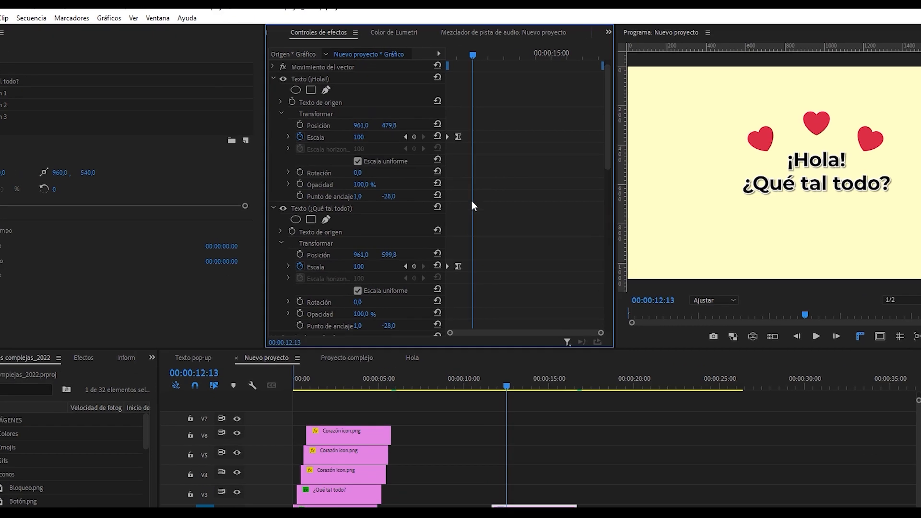
drag(478, 334, 504, 332)
scroll(504, 336, down, 3)
drag(528, 364, 535, 396)
scroll(533, 376, down, 3)
click(549, 395)
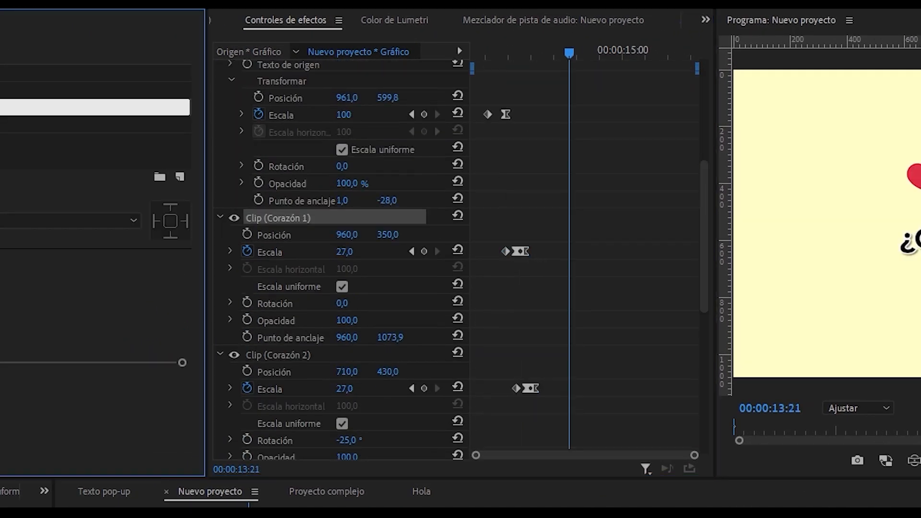
Name the tilted -25° heart layer Corazón 1 and the central one Corazón 2, and place Corazón 1 above Corazón 2.
double_click(10, 125)
text(Corazón 1)
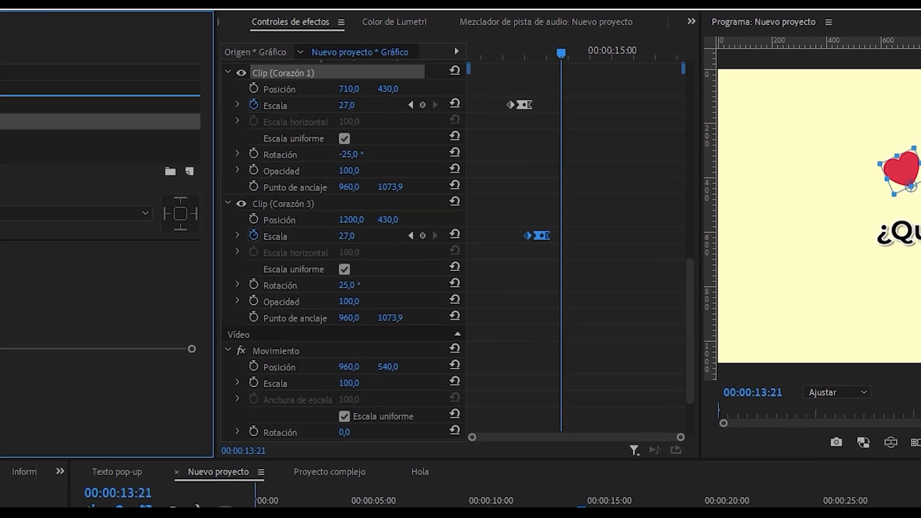
drag(10, 124, 9, 101)
scroll(624, 292, up, 6)
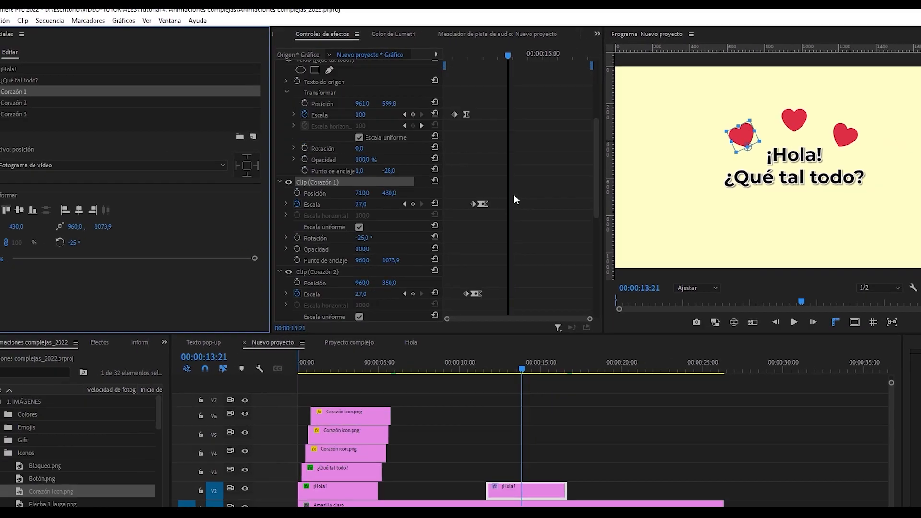
Swap the timing of the first two hearts, moving Corazón 1's Scale keyframes earlier and Corazón 2's later.
scroll(513, 194, down, 1)
drag(499, 188, 467, 200)
drag(474, 195, 467, 195)
drag(497, 276, 461, 290)
drag(467, 283, 473, 283)
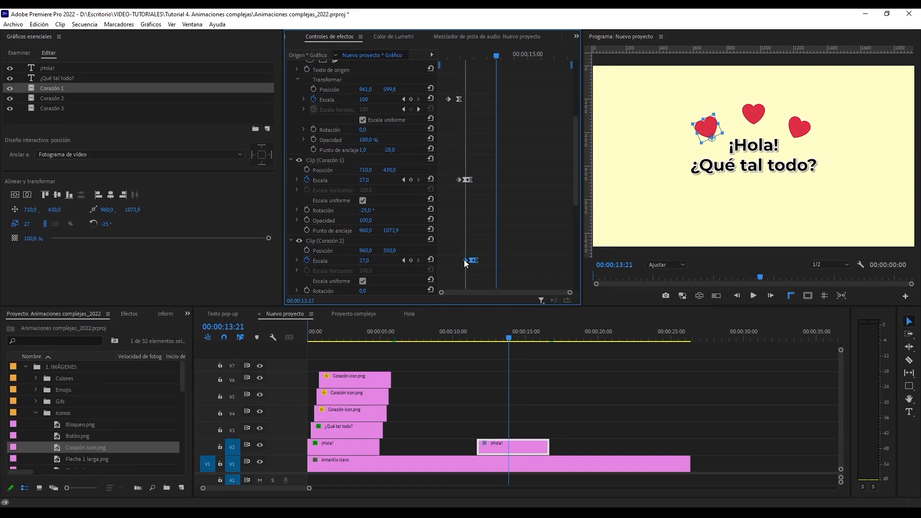
Move Corazón 3's Scale keyframes to start at 00:00:12:23, right after Corazón 2 begins.
scroll(472, 283, down, 6)
drag(508, 56, 480, 56)
drag(506, 276, 475, 290)
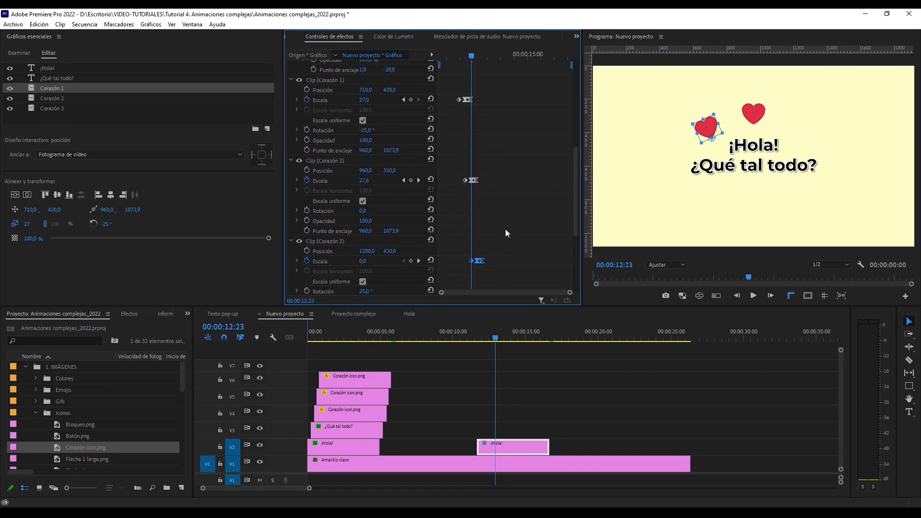
Play the sequence to compare the separate-clip animation with the staggered single-graphic version.
click(470, 338)
key(space)
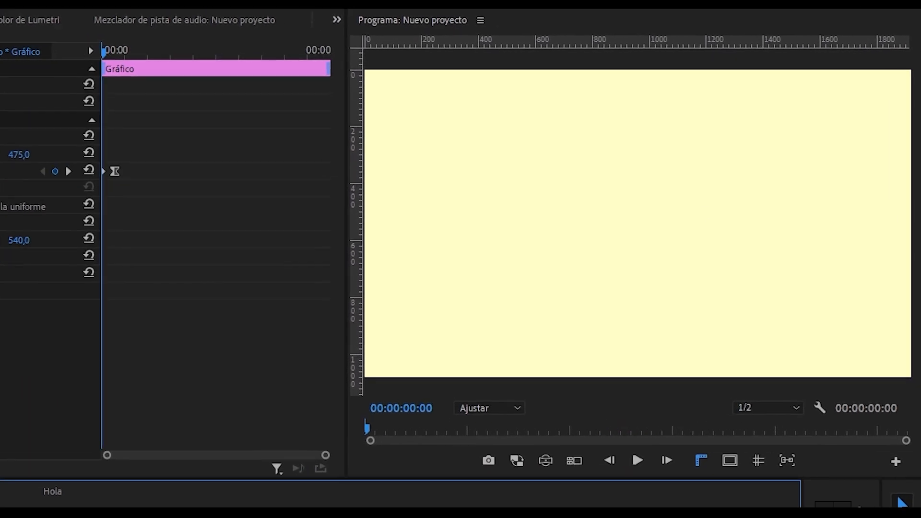
key(space)
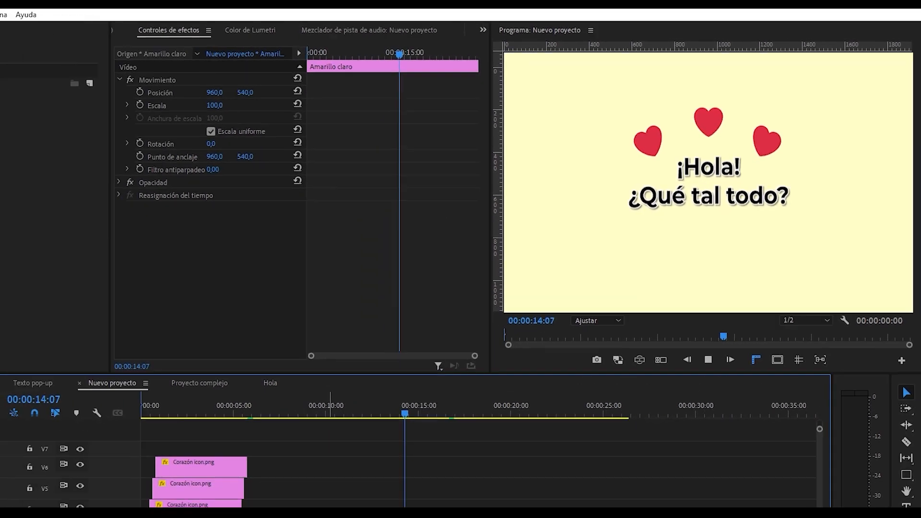
key(space)
Move the layered ¡Hola! graphic earlier on track V2, then select each of the original text and heart clips in turn.
drag(516, 453, 461, 450)
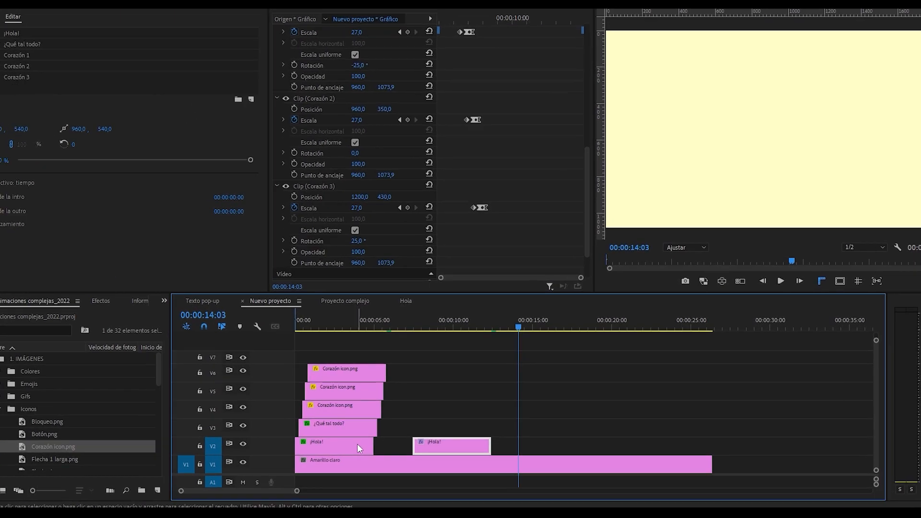
click(356, 446)
click(366, 427)
click(370, 409)
click(370, 392)
click(370, 376)
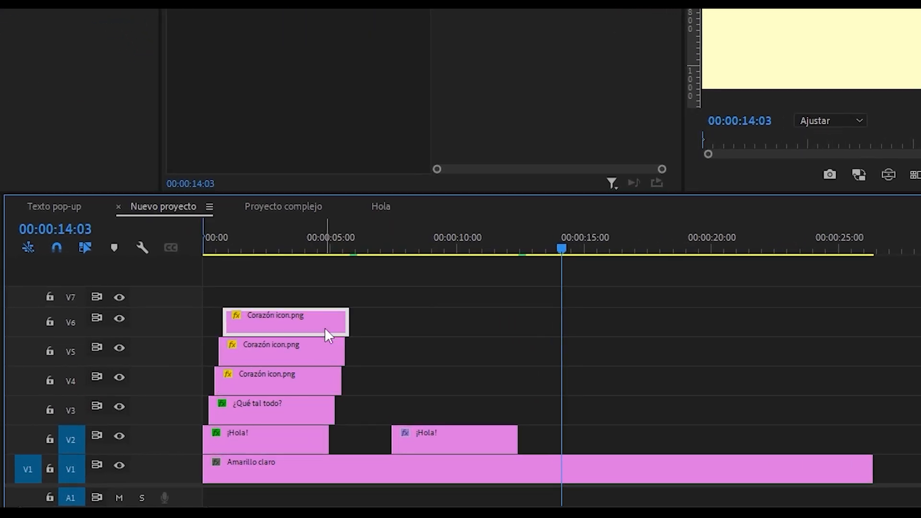
Select the layered ¡Hola! graphic on track V2 and review its layers individually, from Corazón 3 up to the ¡Hola! text.
click(441, 449)
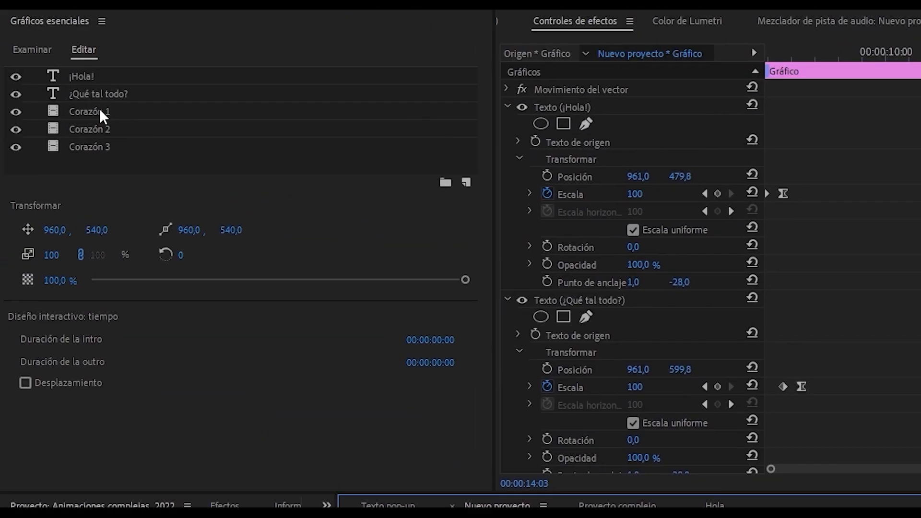
click(99, 146)
click(100, 129)
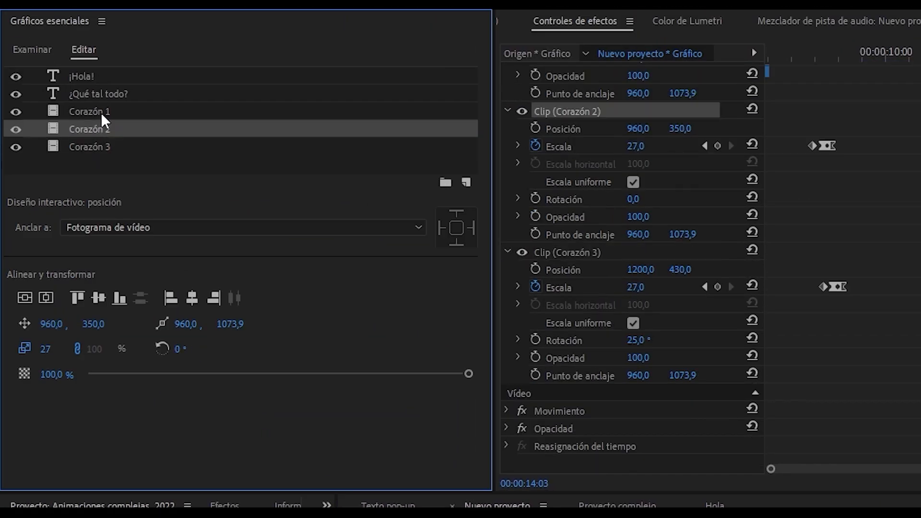
click(102, 112)
click(108, 95)
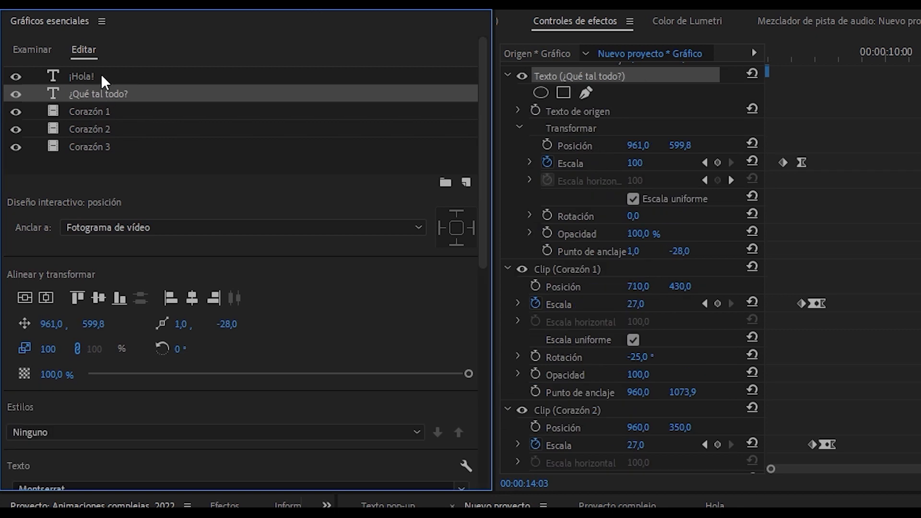
click(101, 74)
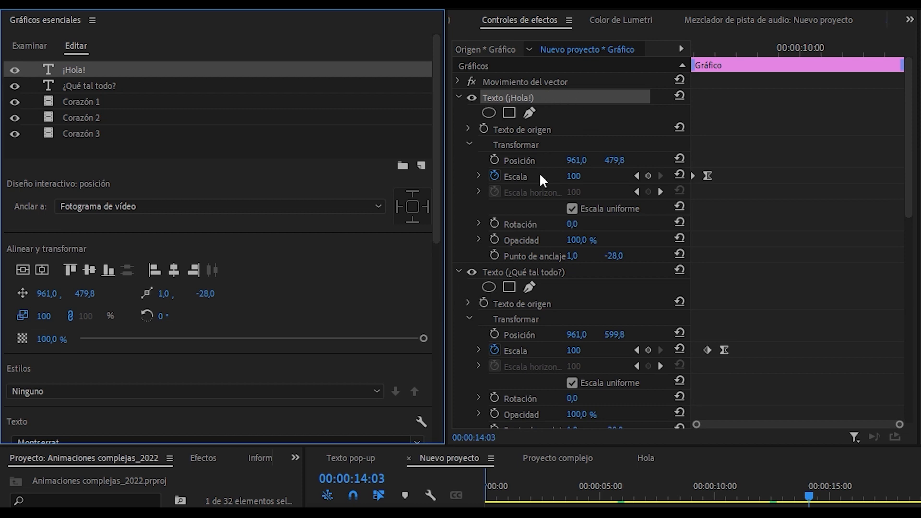
Examine the properties and keyframes of the graphic's text and heart layers in the effect controls.
click(537, 273)
scroll(537, 298, down, 3)
click(534, 356)
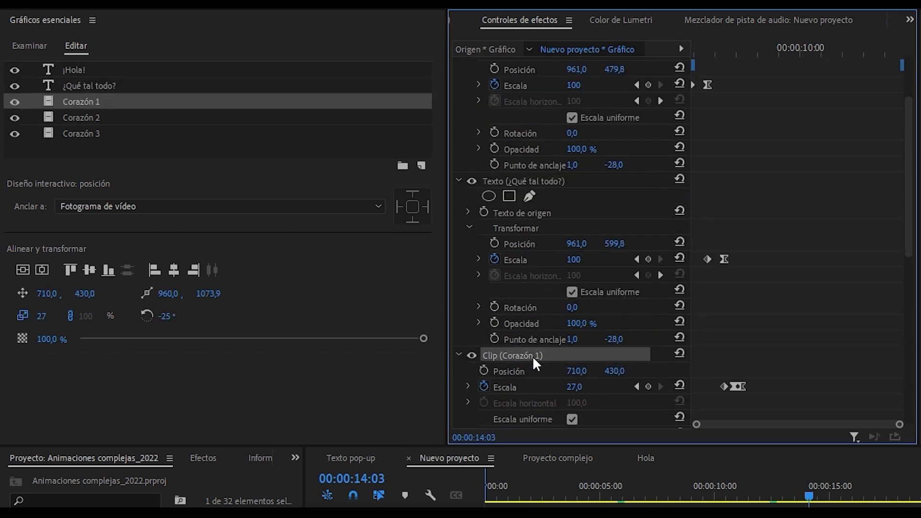
scroll(533, 358, down, 3)
click(531, 363)
scroll(533, 364, down, 3)
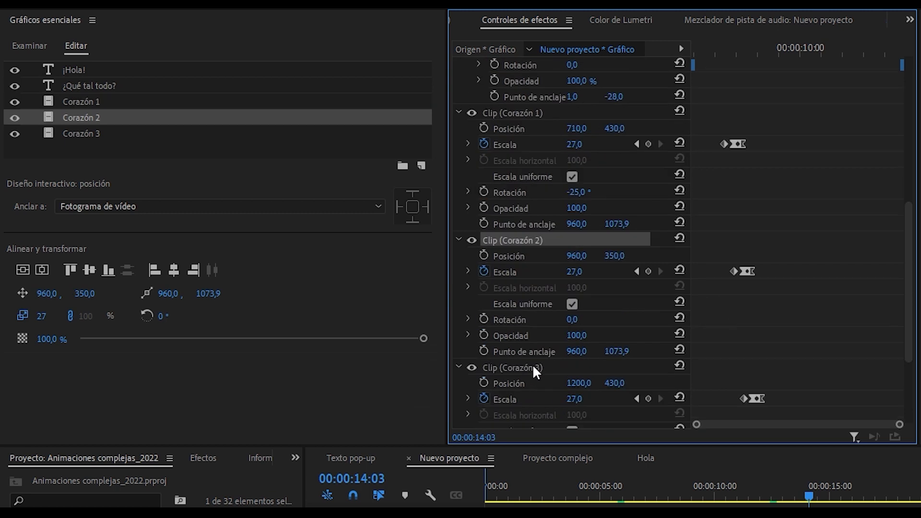
click(533, 366)
scroll(533, 346, down, 3)
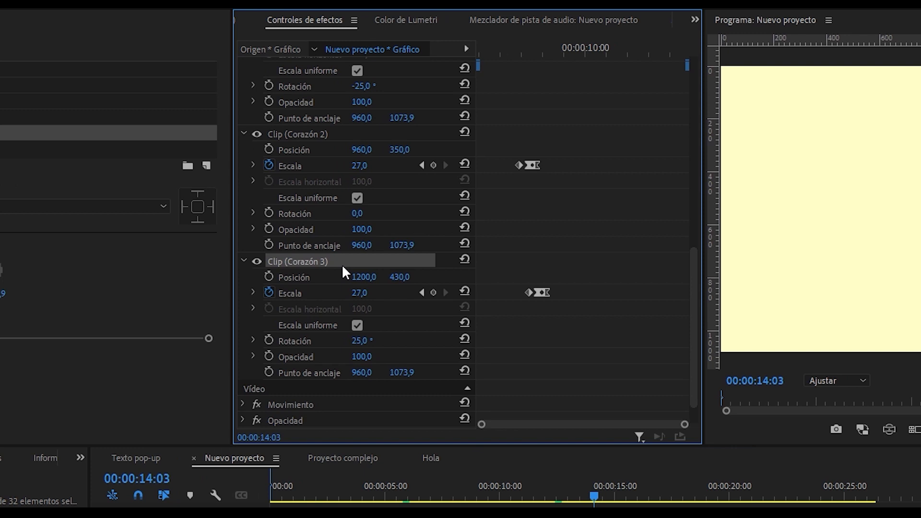
scroll(327, 288, up, 10)
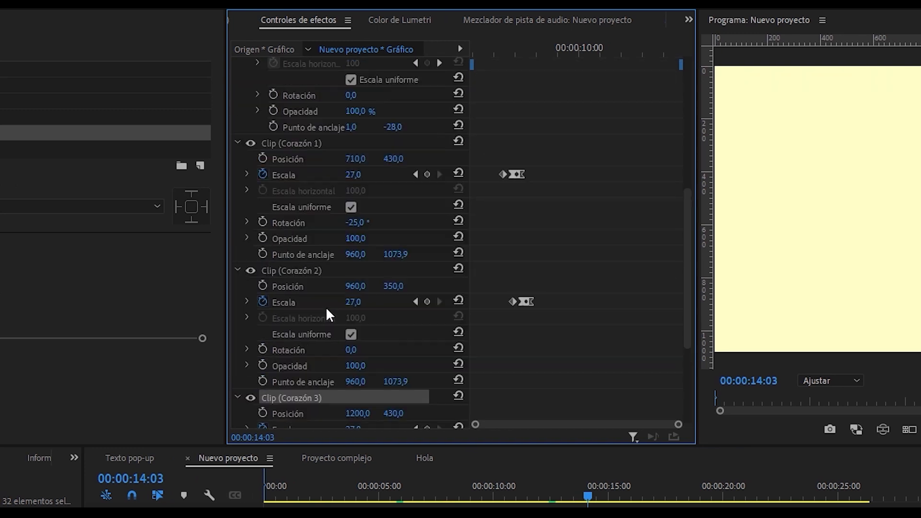
scroll(324, 216, up, 5)
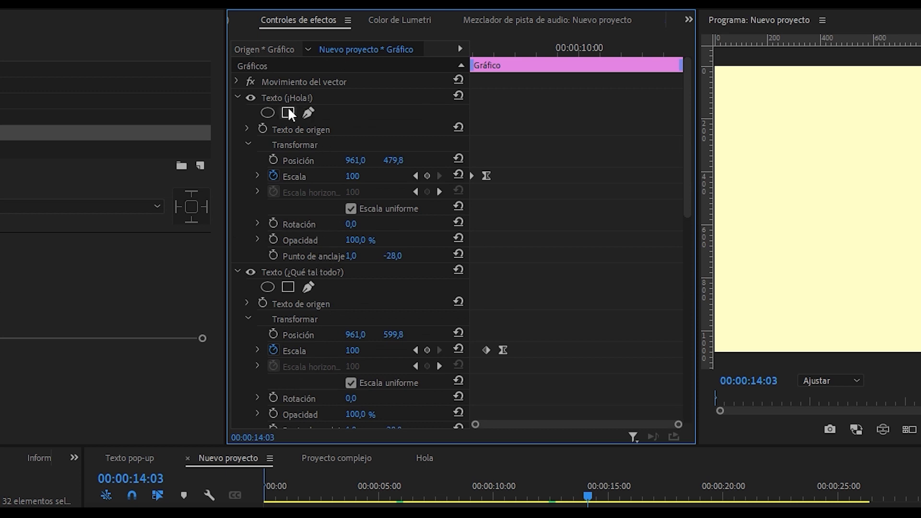
Collapse all layer properties of the graphic, and review the layers from Corazón 2 up to ¡Hola!, ending on Movimiento del vector.
alt+click(238, 97)
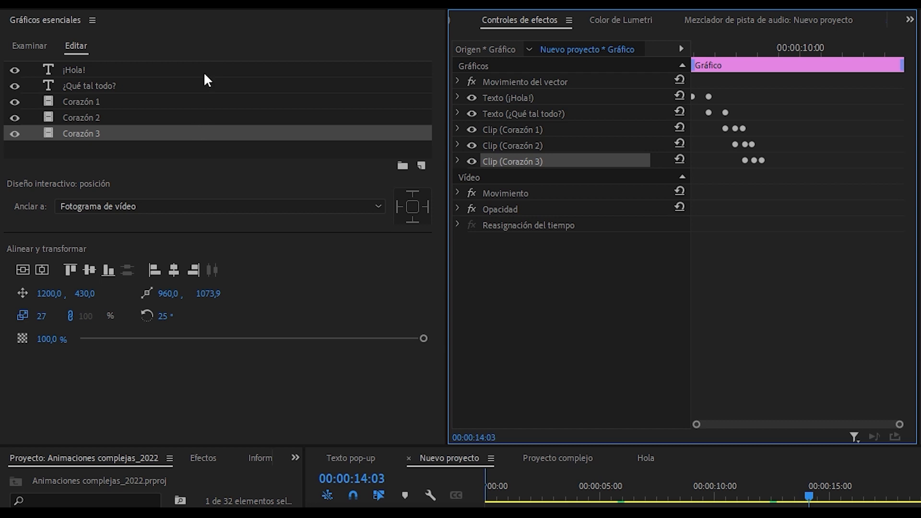
click(518, 145)
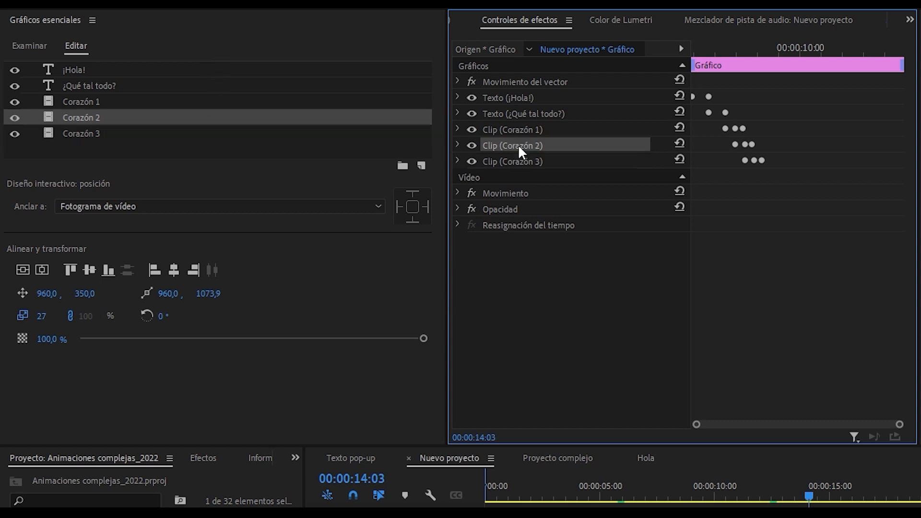
click(522, 128)
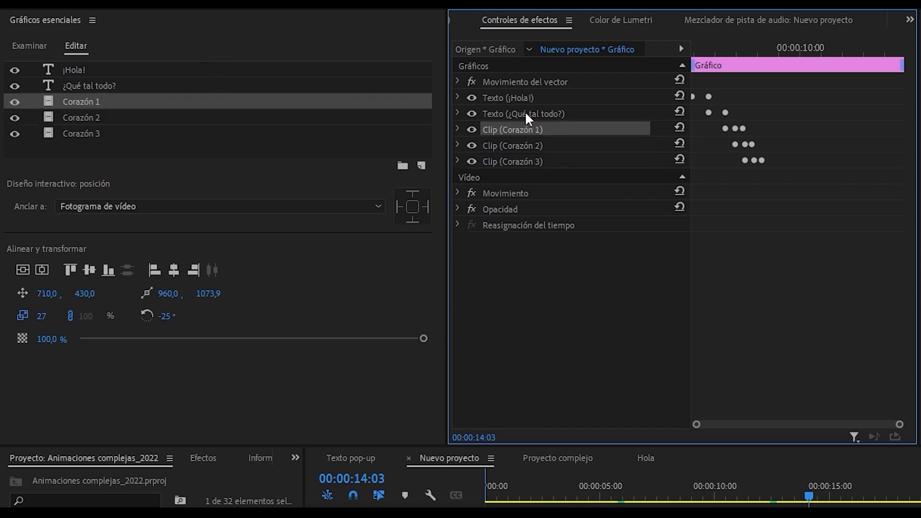
click(527, 117)
click(525, 96)
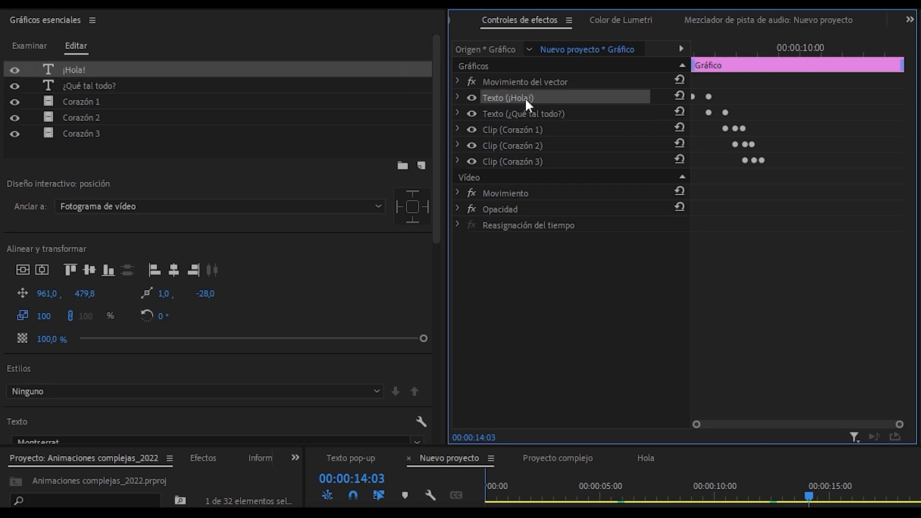
click(533, 82)
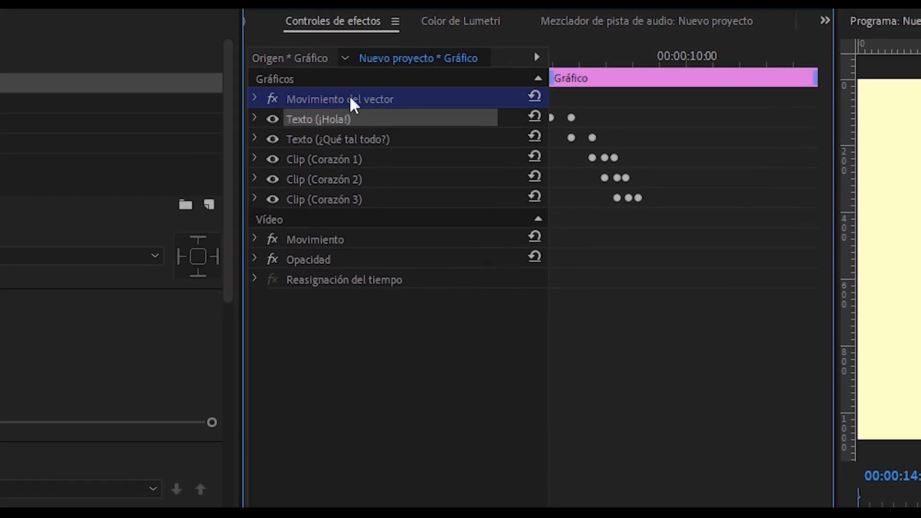
click(481, 85)
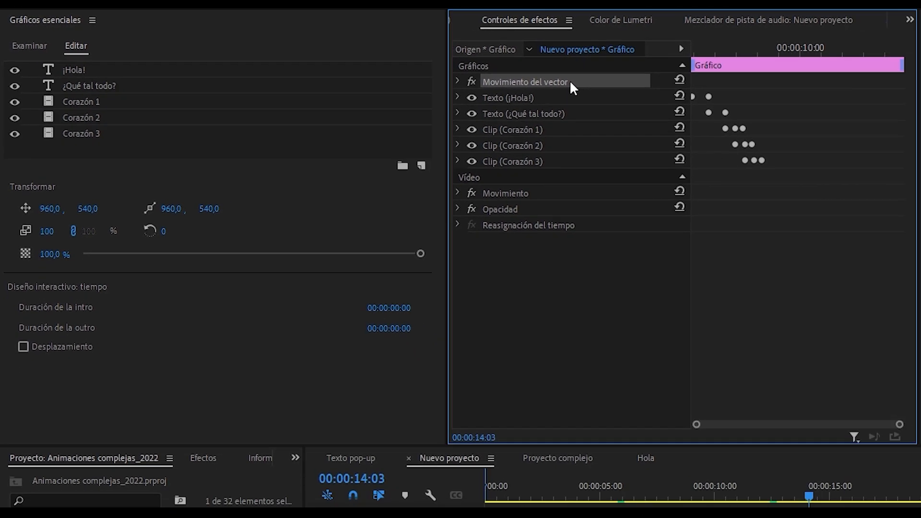
click(570, 82)
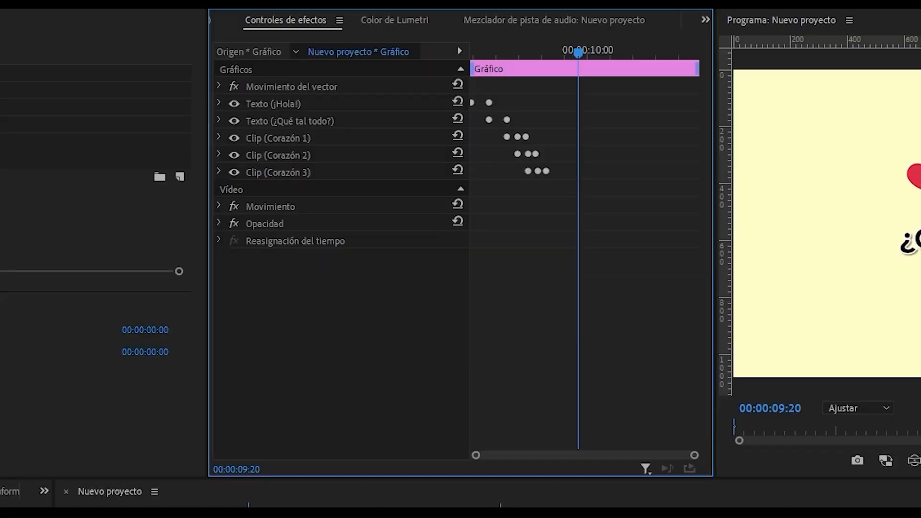
Expand Movimiento del vector and try scaling and rotating the whole graphic with its Escala and Rotación values.
click(220, 86)
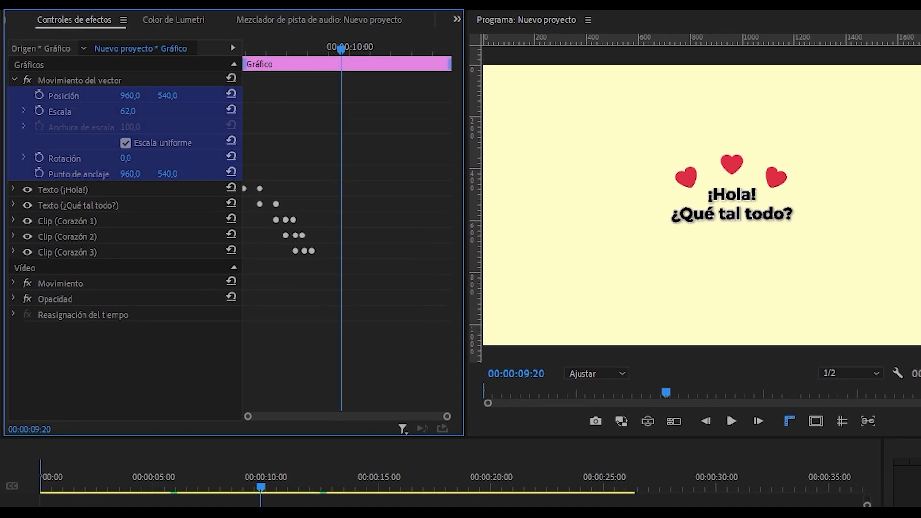
mouse_move(128, 111)
mouse_down()
mouse_move(141, 111)
mouse_move(89, 95)
mouse_move(207, 96)
mouse_move(49, 95)
mouse_move(137, 96)
mouse_up()
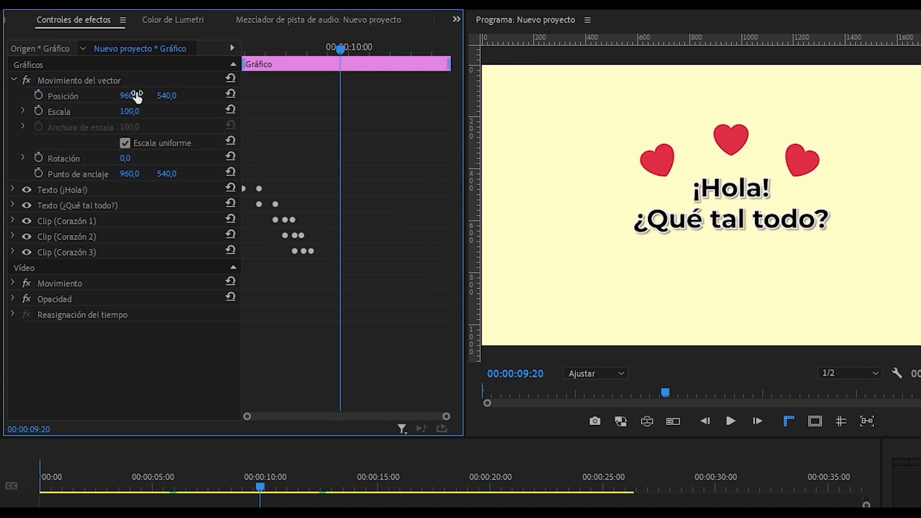
drag(126, 158, 144, 161)
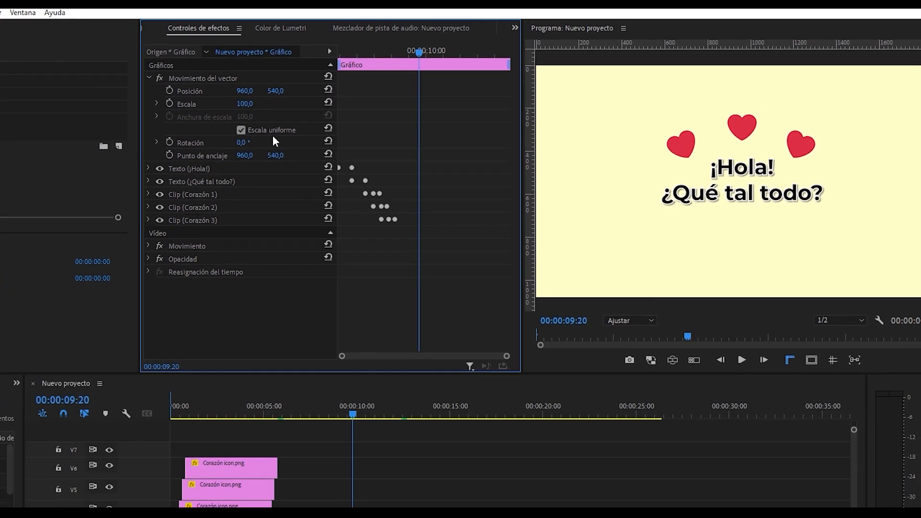
Try changing the whole graphic's scale, rotation and position in the Essential Graphics transform settings, and undo these trial changes.
mouse_move(31, 171)
mouse_down()
mouse_move(20, 170)
mouse_move(46, 171)
mouse_move(32, 170)
mouse_up()
drag(105, 171, 101, 170)
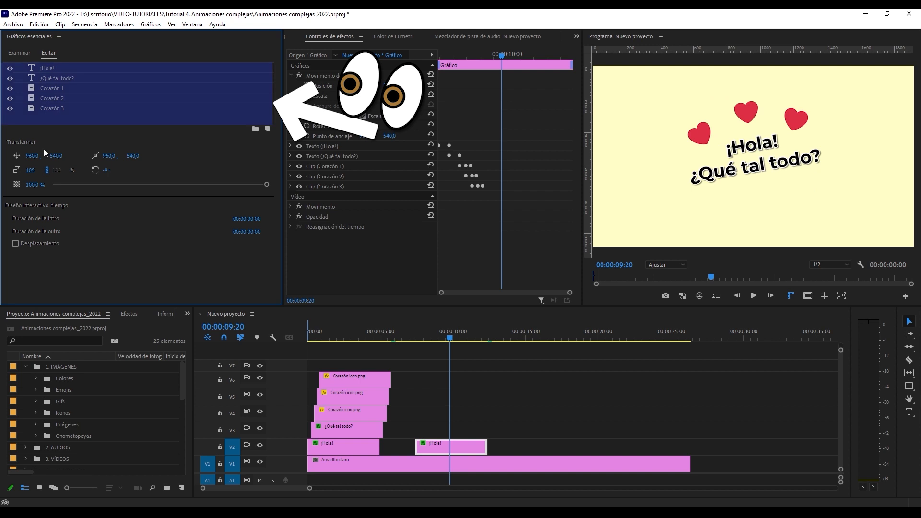
drag(32, 156, 1, 156)
drag(113, 156, 49, 153)
key(ctrl+z)
key(ctrl+z)
key(ctrl+z)
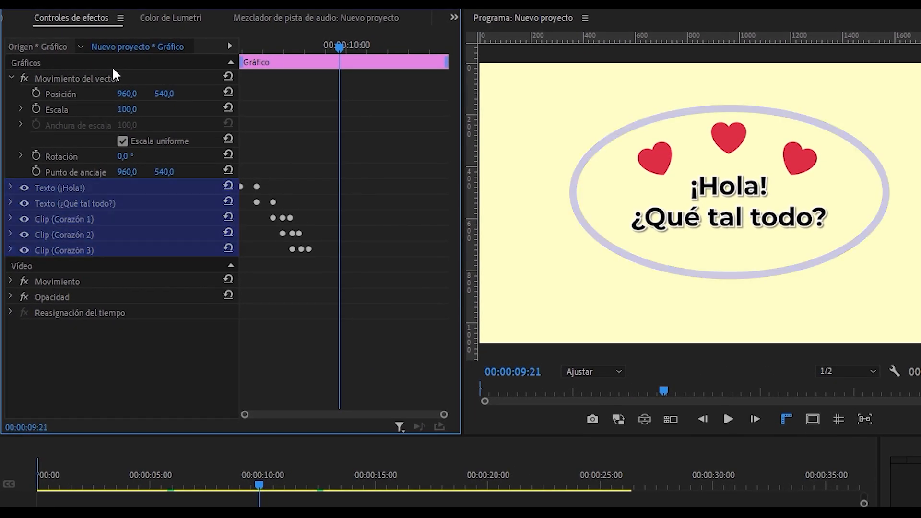
Animate the graphic's Movimiento del vector Escala from 100 to 0 at 00:00:09:23, ease the first keyframe, and play the animation.
click(35, 108)
click(352, 48)
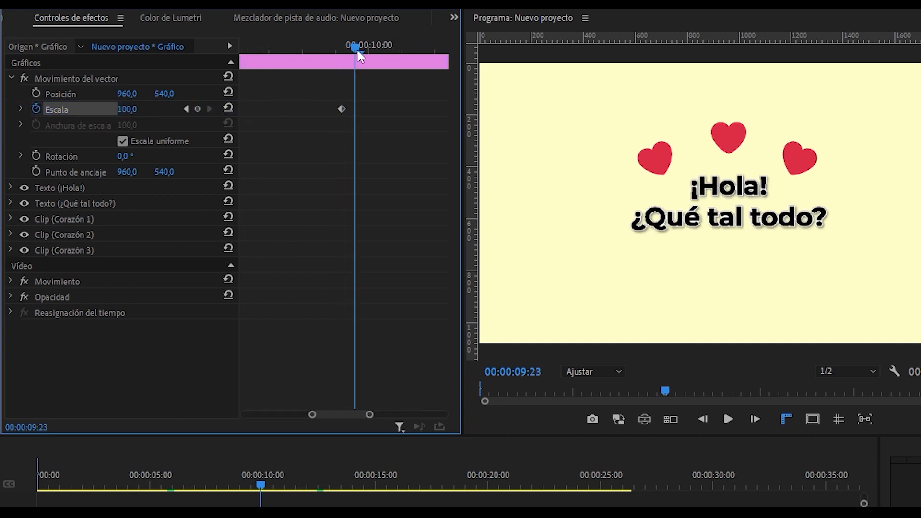
click(196, 109)
click(186, 109)
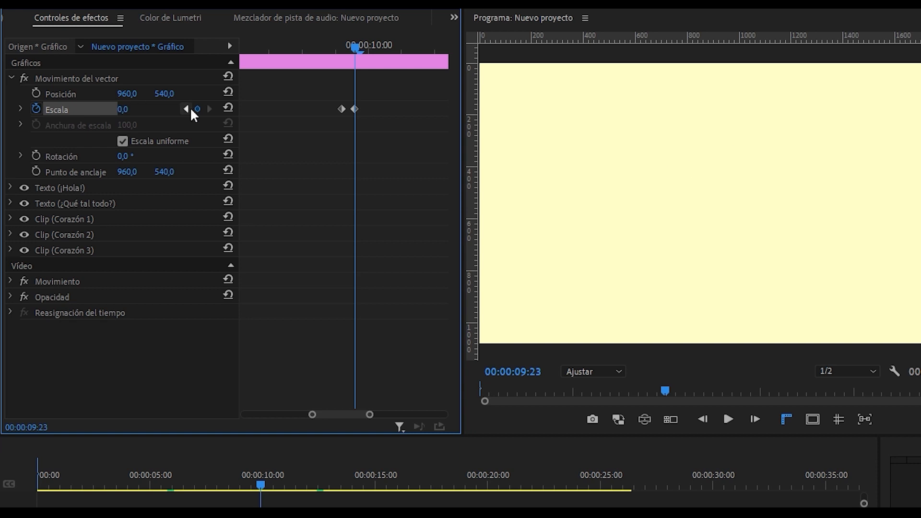
click(21, 109)
right_click(343, 109)
click(405, 315)
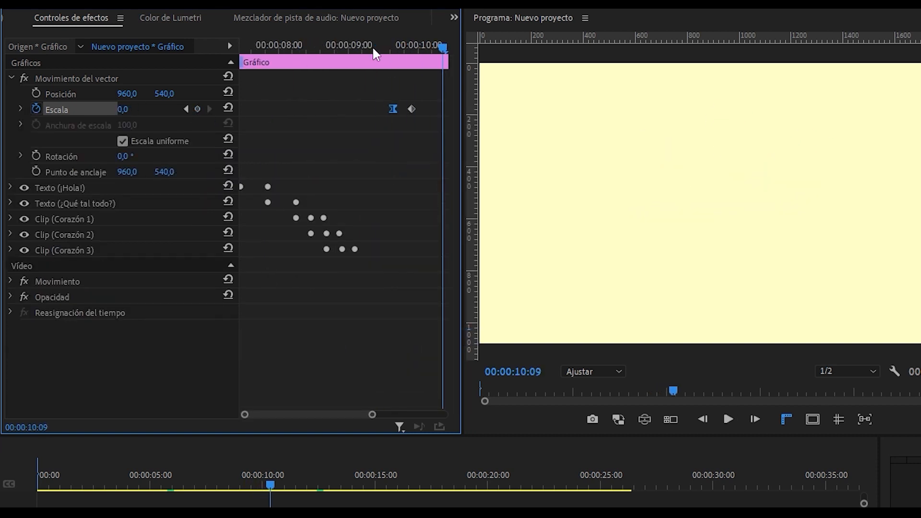
drag(372, 46, 240, 47)
key(space)
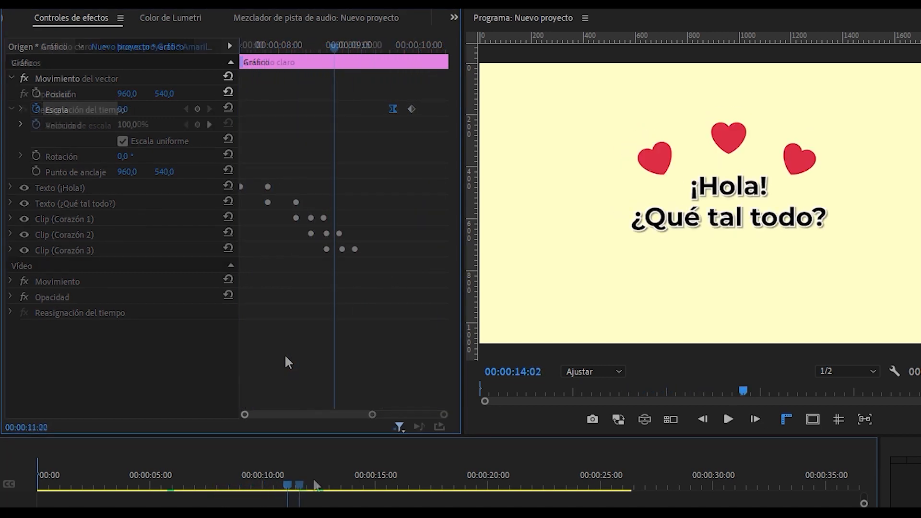
Trim the layered ¡Hola! graphic to end at 00:00:11:16 and place a copy of it further along track V2.
click(313, 479)
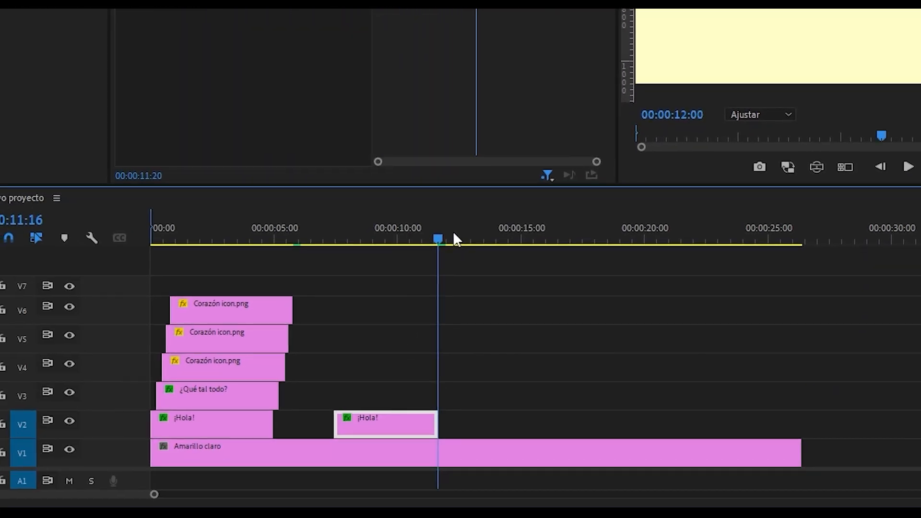
drag(453, 231, 498, 238)
drag(380, 433, 509, 422)
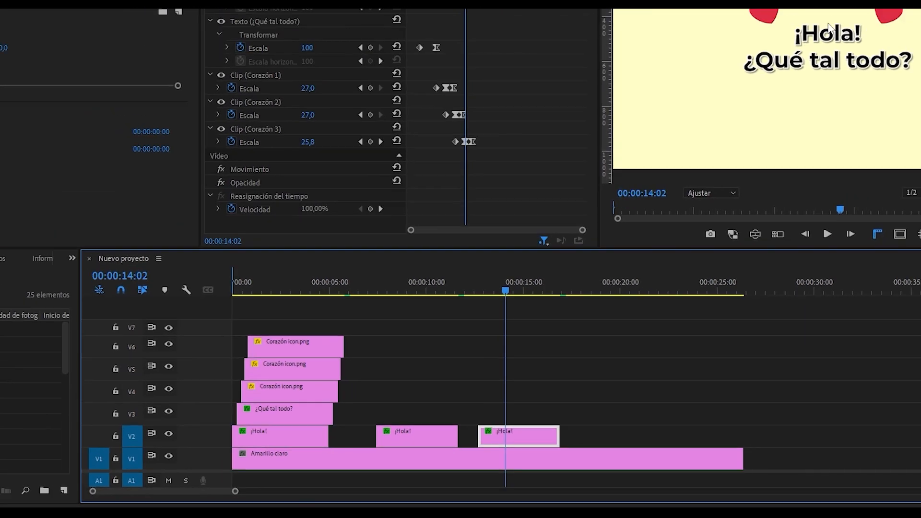
Change the copied graphic's texts to "¡Adiós!" and "¡Hasta otra!".
double_click(830, 32)
text(¡Adiós!)
drag(913, 61, 745, 61)
text(¡Hasta otra!)
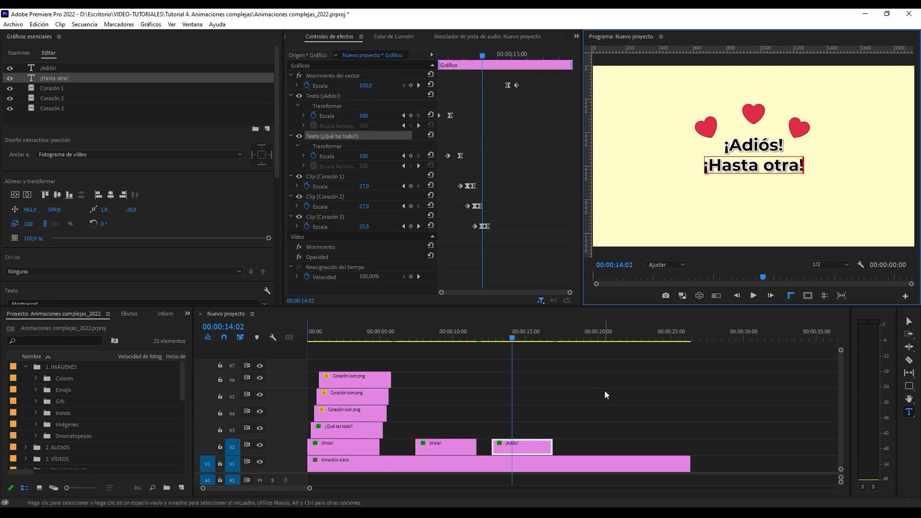
click(606, 395)
Move the ¡Adiós! graphic earlier on track V2 so it directly follows the layered ¡Hola! graphic, and play both.
drag(521, 448, 489, 447)
key(Up)
drag(520, 448, 509, 448)
click(407, 352)
key(space)
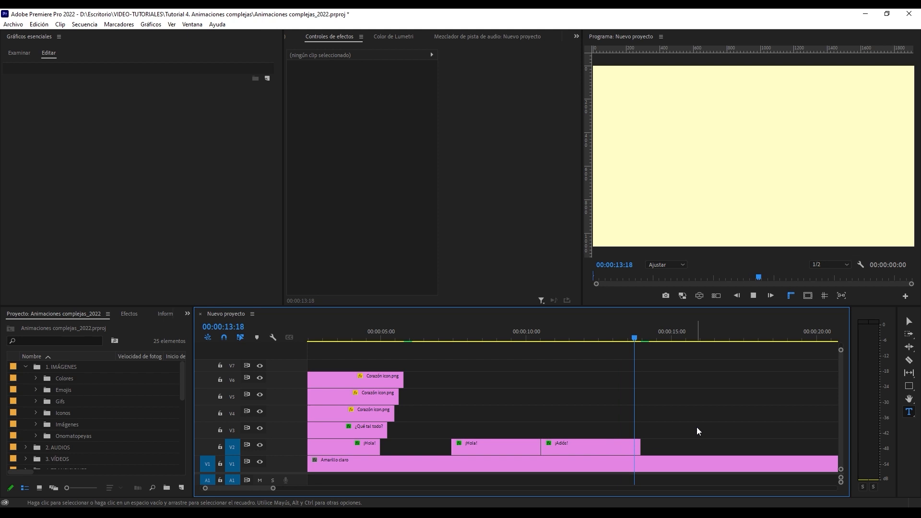
key(space)
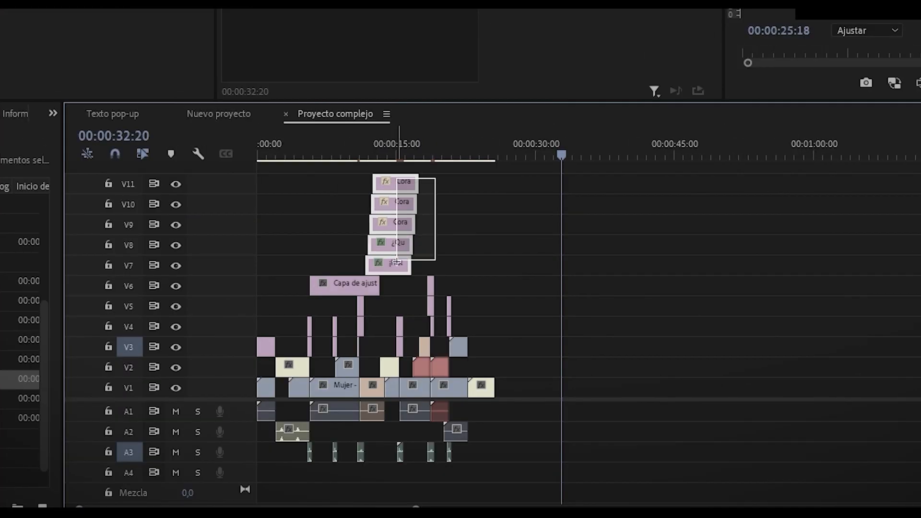
Nest the text and heart clips on tracks V7 to V11 of Proyecto complejo, and duplicate the nested sequence in the project.
right_click(394, 225)
click(482, 160)
click(497, 138)
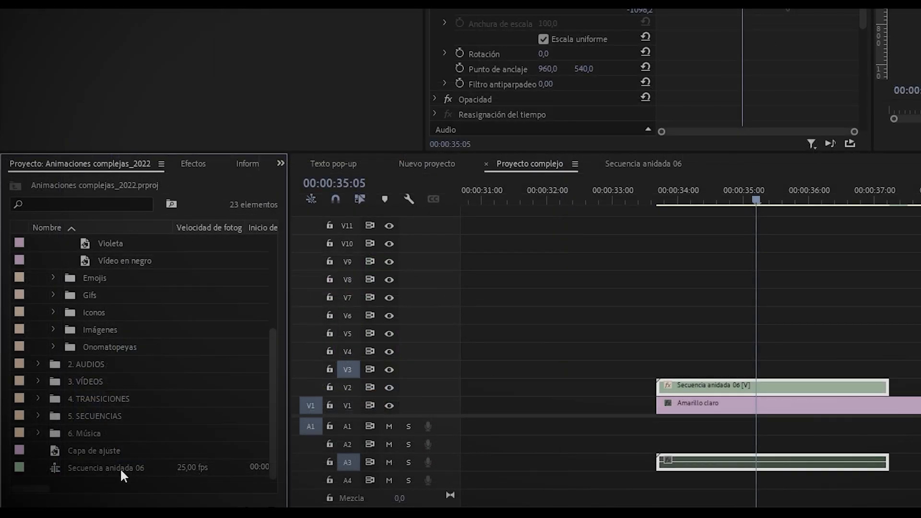
right_click(120, 467)
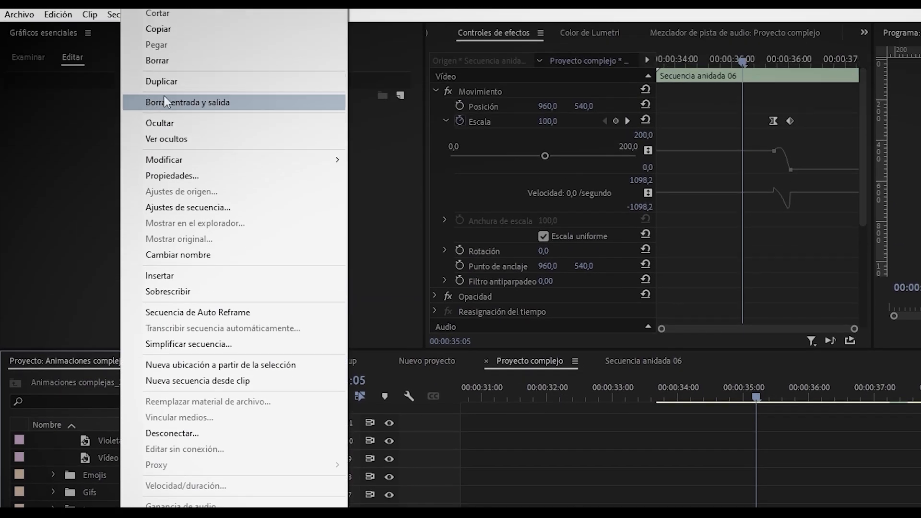
click(163, 95)
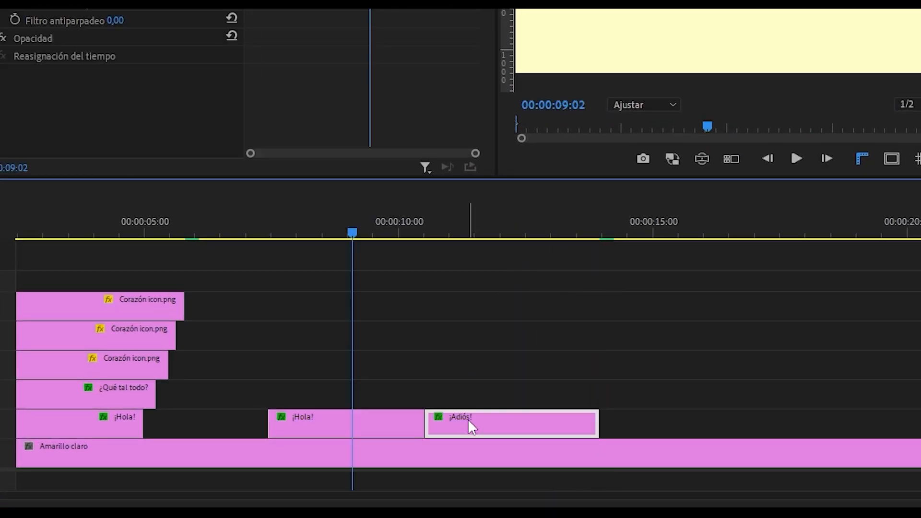
Select the ¡Adiós! graphic on track V2 of Nuevo proyecto to examine its layers.
drag(467, 422, 317, 404)
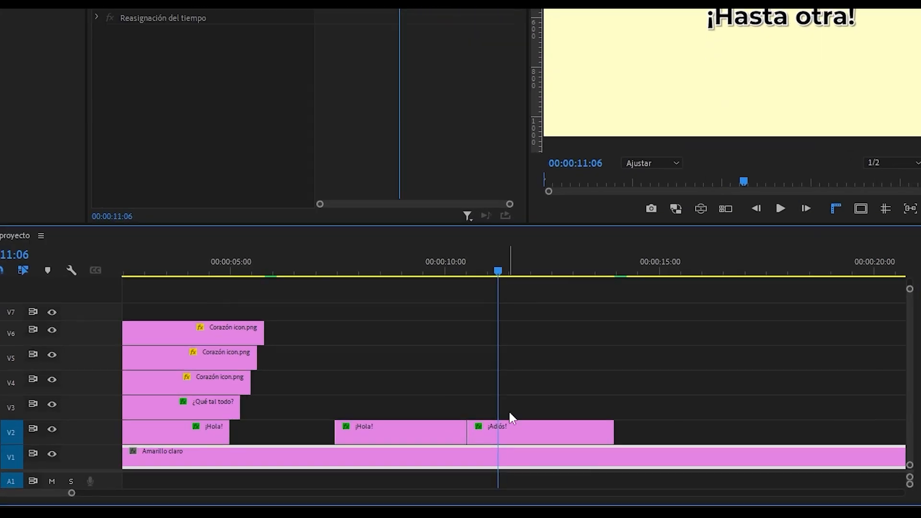
click(576, 447)
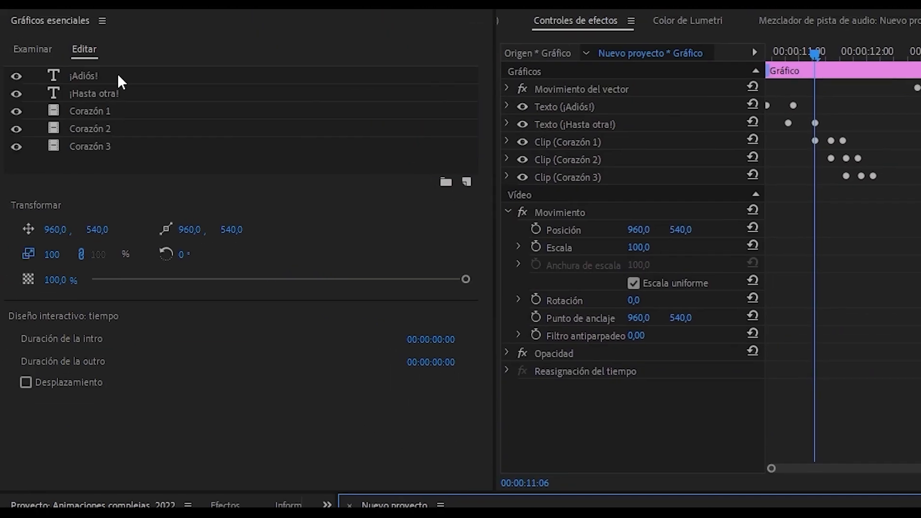
Copy both text layers and the three heart layers of the ¡Adiós! graphic.
click(117, 75)
shift+click(107, 143)
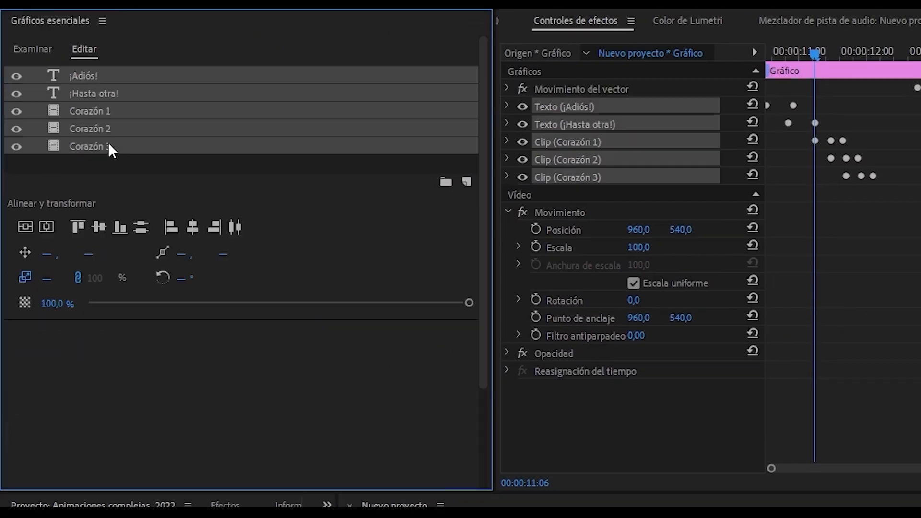
right_click(107, 142)
click(176, 196)
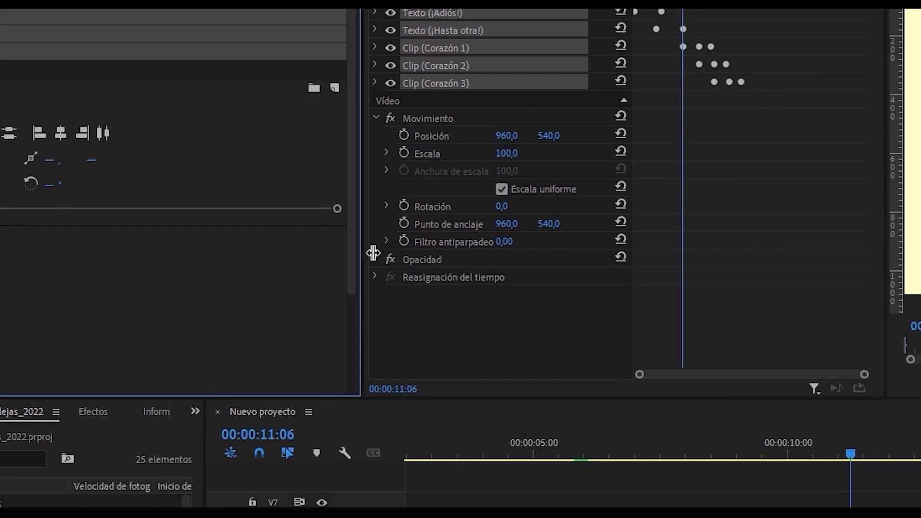
Paste the copied layers into the layered ¡Hola! graphic on track V2.
click(428, 424)
click(405, 226)
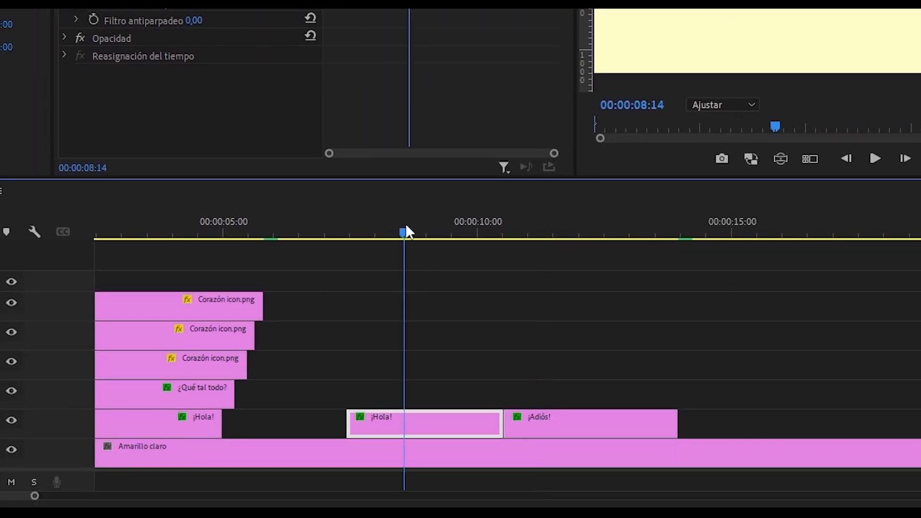
right_click(97, 164)
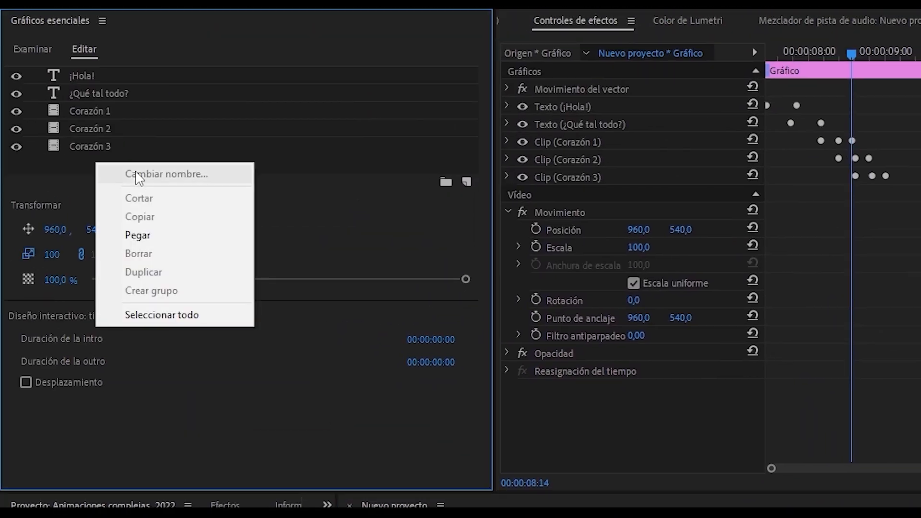
click(171, 239)
click(187, 249)
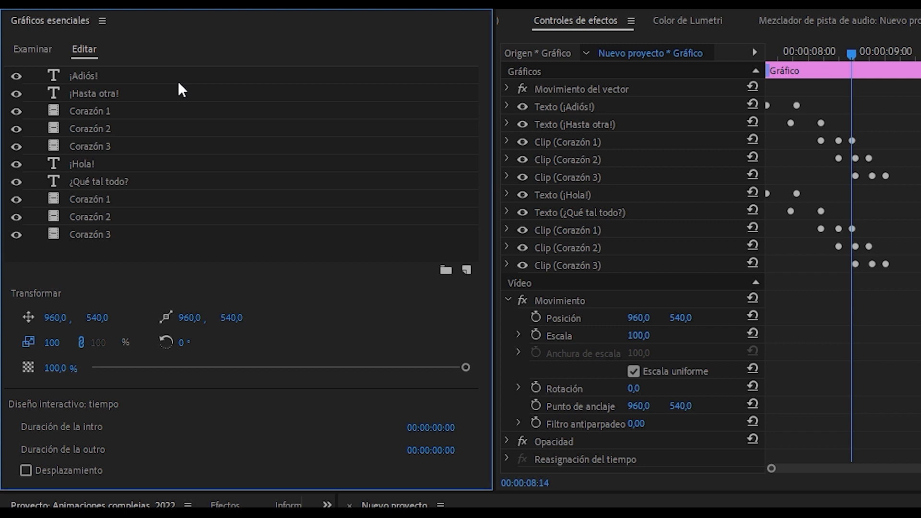
Group the ¡Adiós! and ¡Hasta otra! texts with their three hearts, and collapse the group.
click(117, 76)
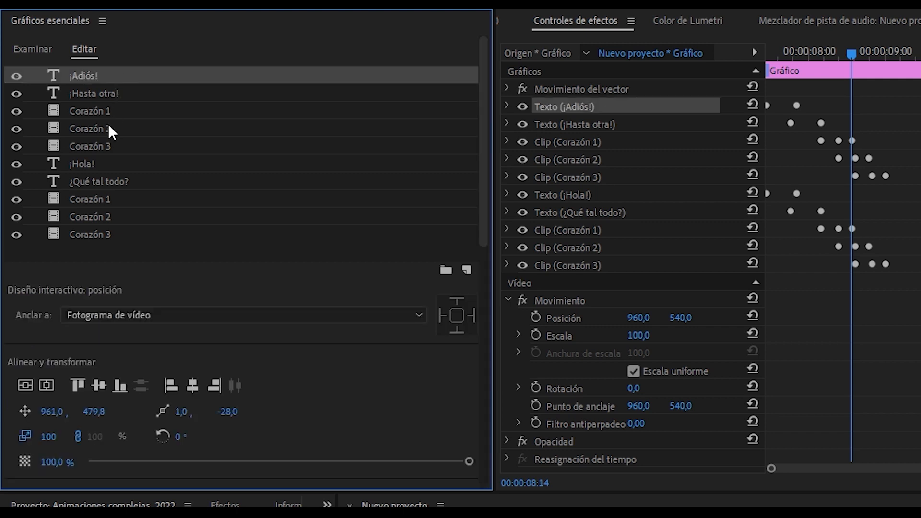
shift+click(105, 145)
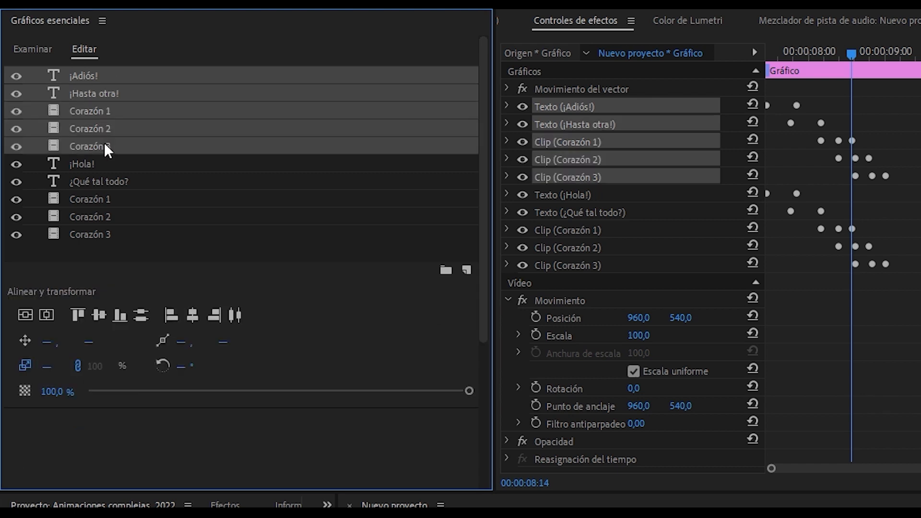
click(445, 270)
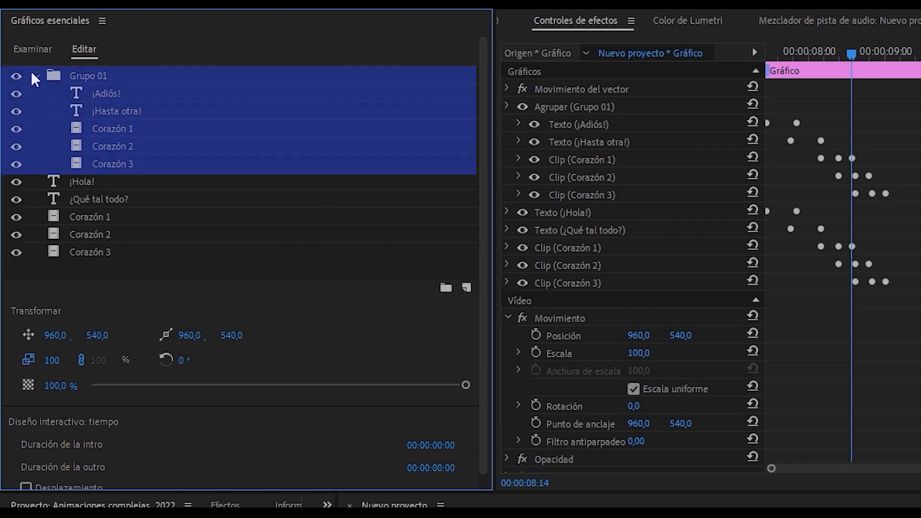
click(33, 75)
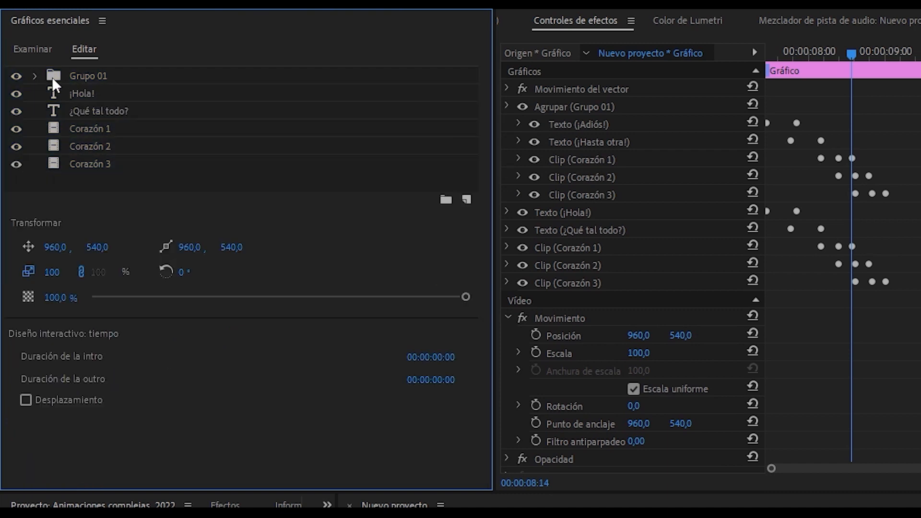
Group the ¡Hola! and ¿Qué tal todo? texts with their three hearts, and collapse the group.
click(97, 93)
shift+click(104, 165)
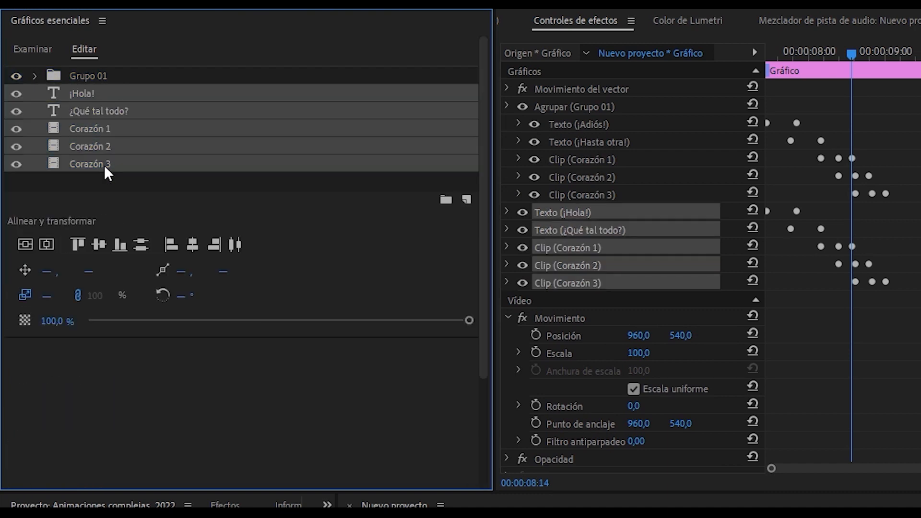
click(446, 199)
click(36, 94)
Rename the two layer groups "Grupo Hola" and "Grupo Adiós", and locate each one among the graphic's effect properties.
double_click(99, 76)
double_click(99, 75)
click(107, 94)
double_click(113, 92)
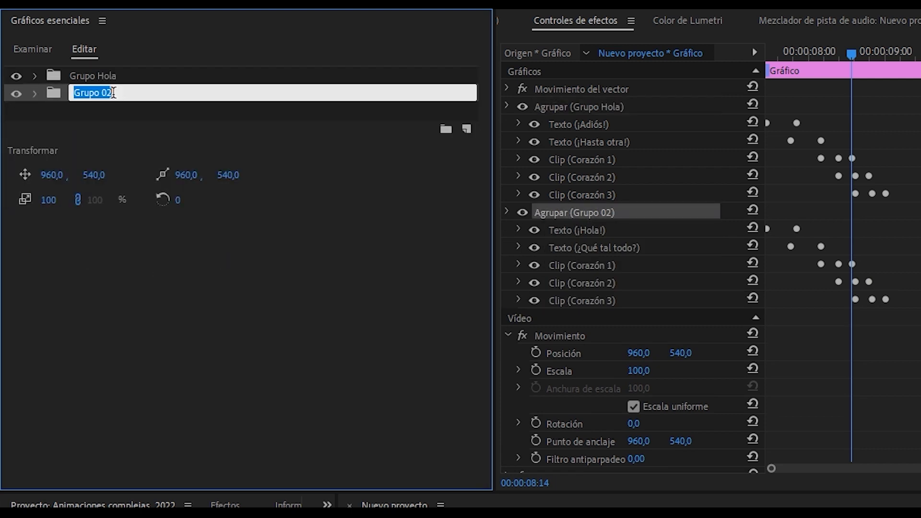
click(162, 114)
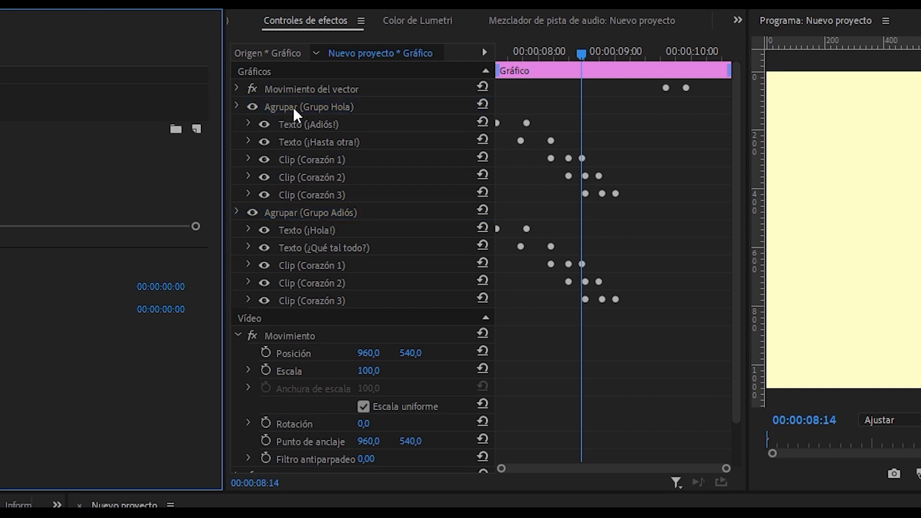
click(293, 107)
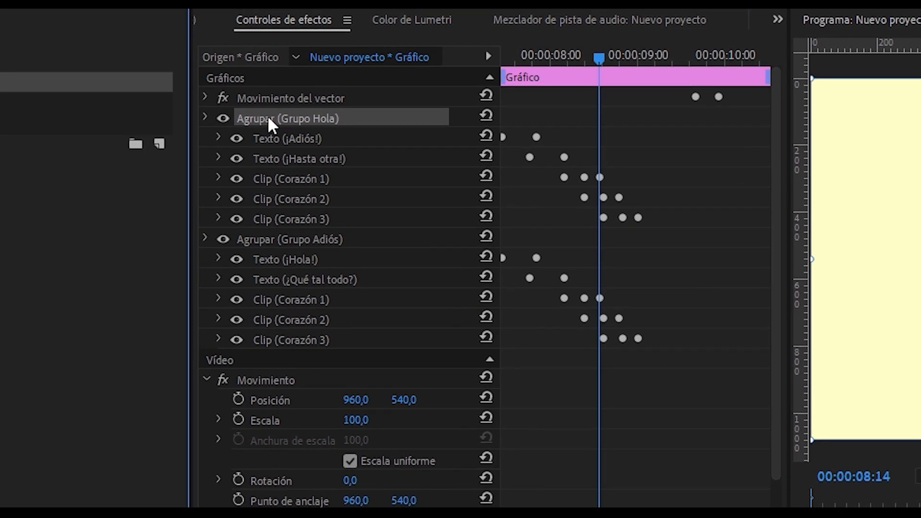
click(316, 240)
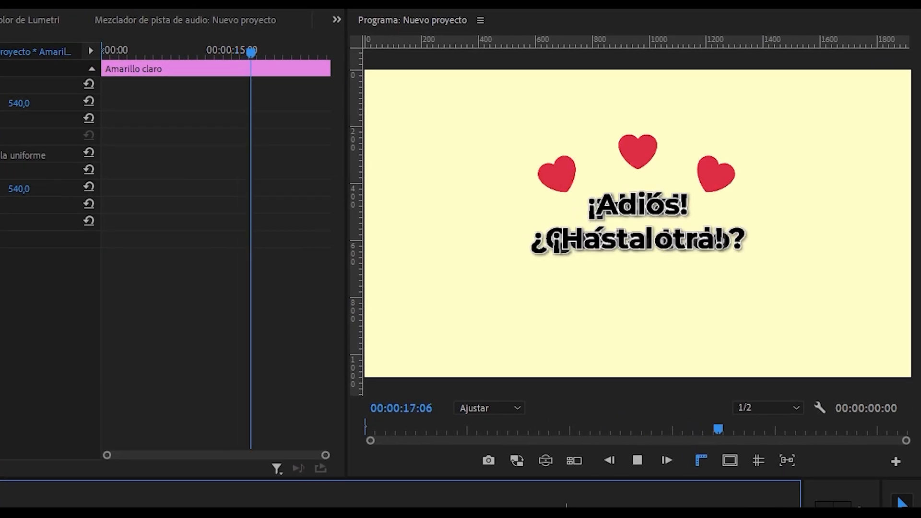
In the graphic at 00:00:16:22, set both groups to 80% scale, with Grupo Hola at 570, 398 and Grupo Adiós at 1319, 726.
click(528, 387)
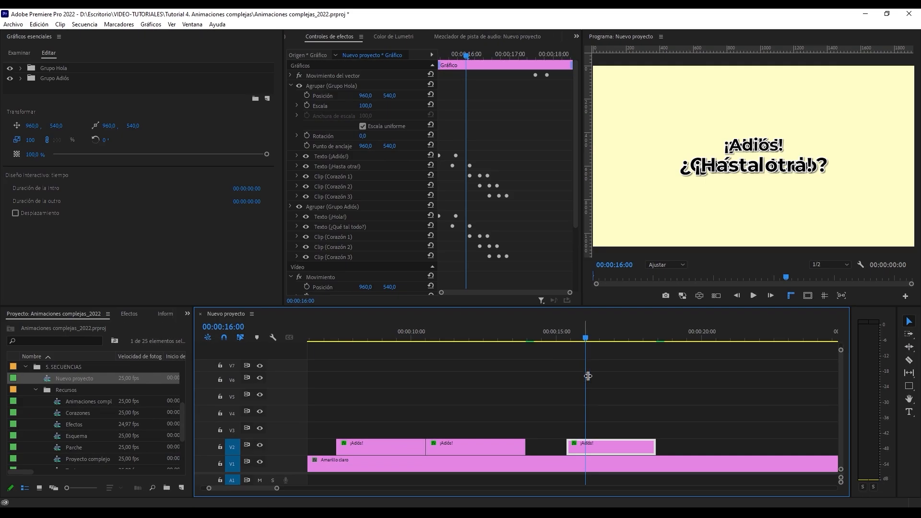
drag(593, 335, 603, 339)
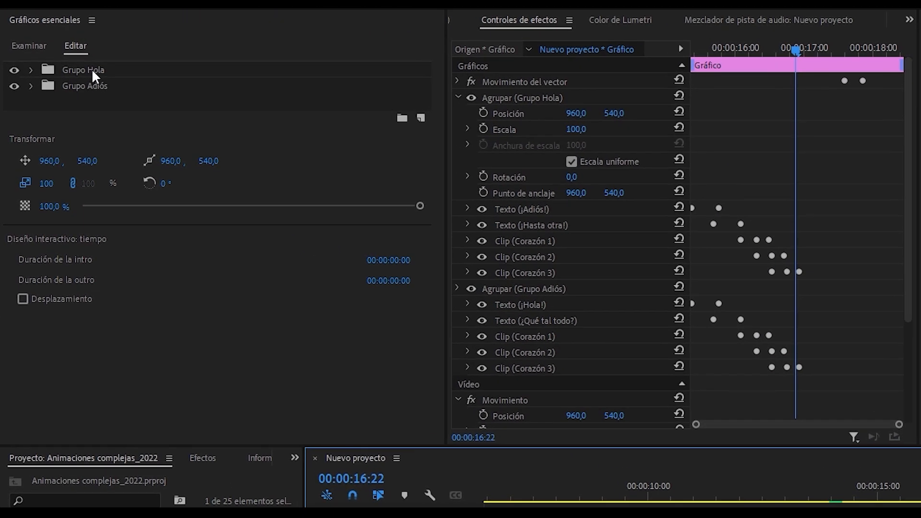
click(70, 70)
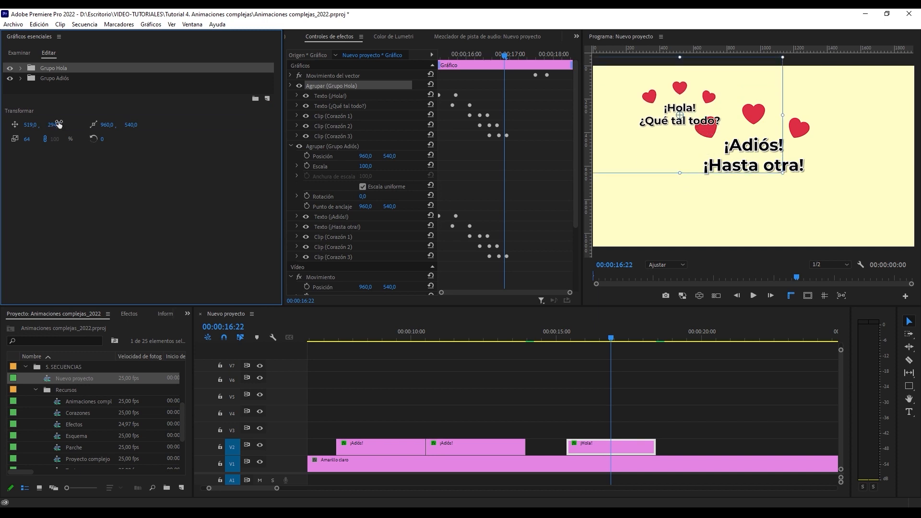
click(62, 81)
mouse_move(30, 125)
mouse_down()
mouse_move(202, 125)
mouse_move(19, 139)
mouse_move(15, 126)
mouse_move(46, 138)
mouse_move(19, 125)
mouse_up()
click(53, 68)
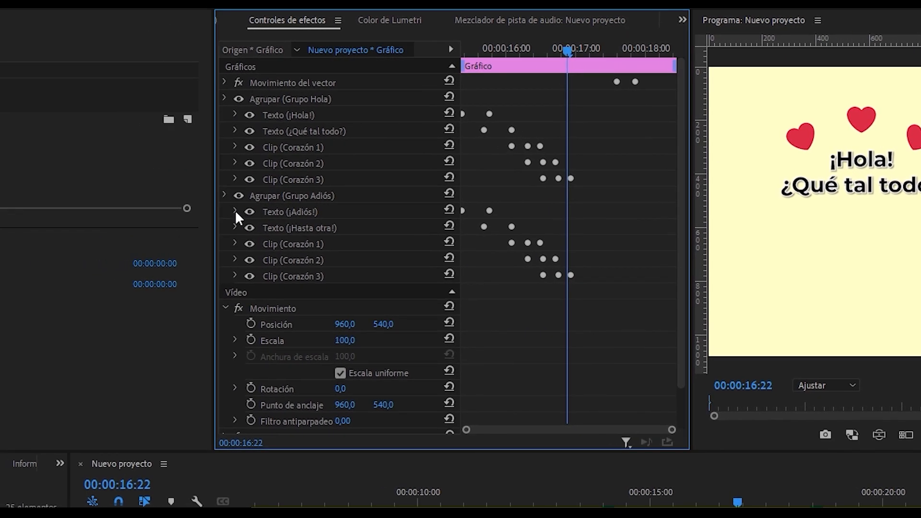
Expand the properties of the two texts and three hearts inside Grupo Adiós.
click(235, 211)
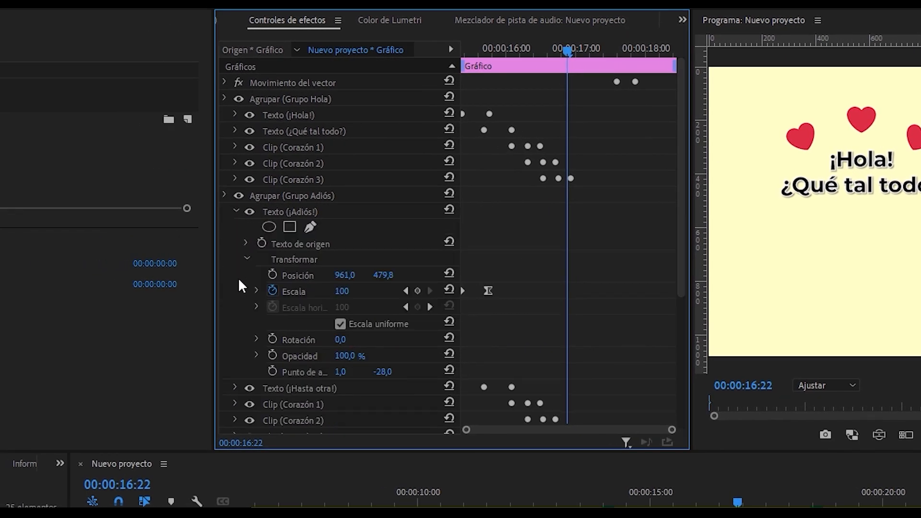
click(235, 388)
scroll(232, 384, down, 5)
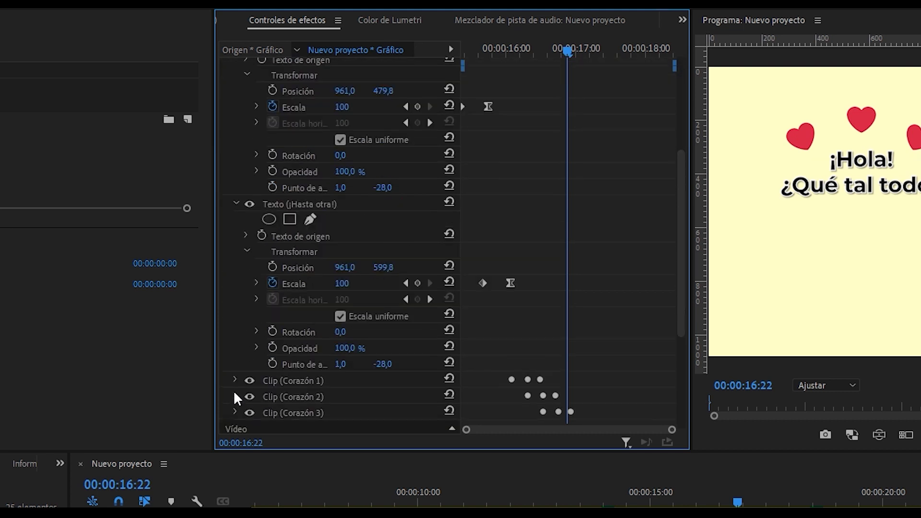
click(235, 380)
scroll(235, 379, down, 3)
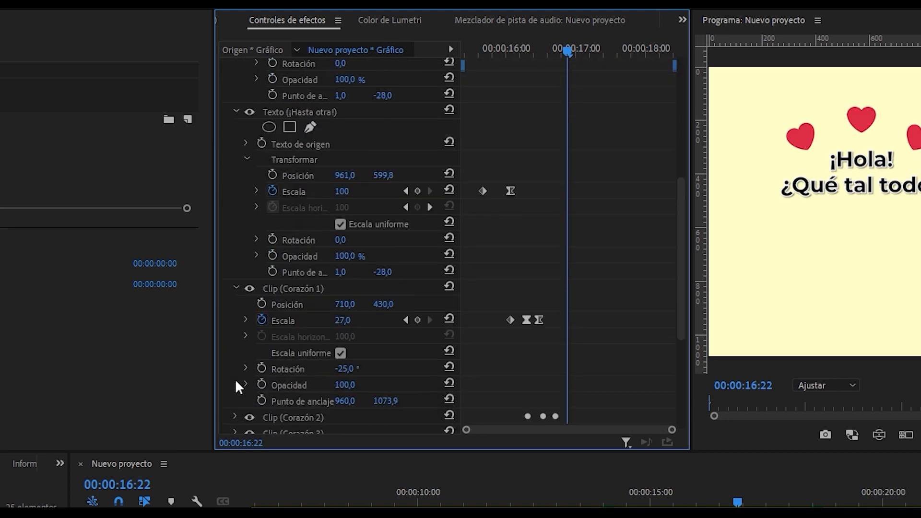
click(235, 412)
scroll(235, 414, down, 3)
scroll(239, 405, down, 3)
click(235, 345)
scroll(396, 345, down, 4)
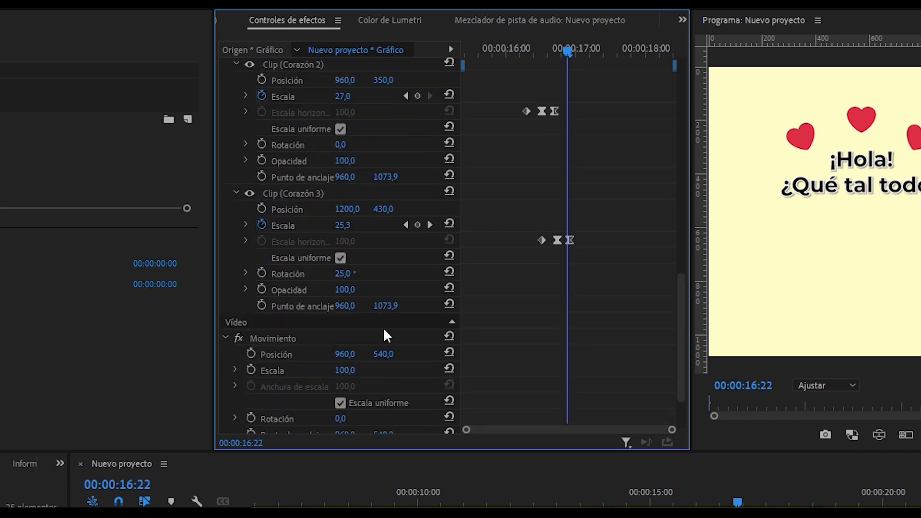
Examine the expanded group and layer properties, and match the ¡Hola! layer in Grupo Hola to its effect properties.
scroll(383, 329, up, 15)
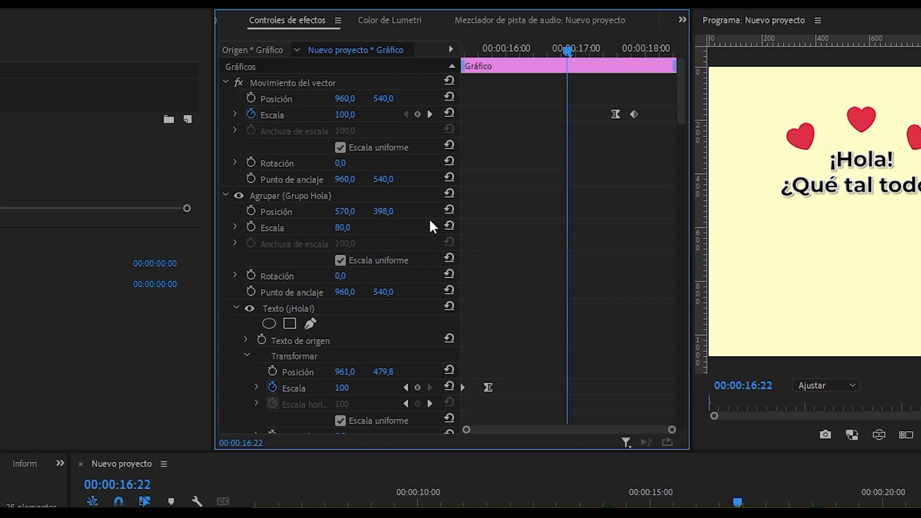
scroll(297, 273, down, 10)
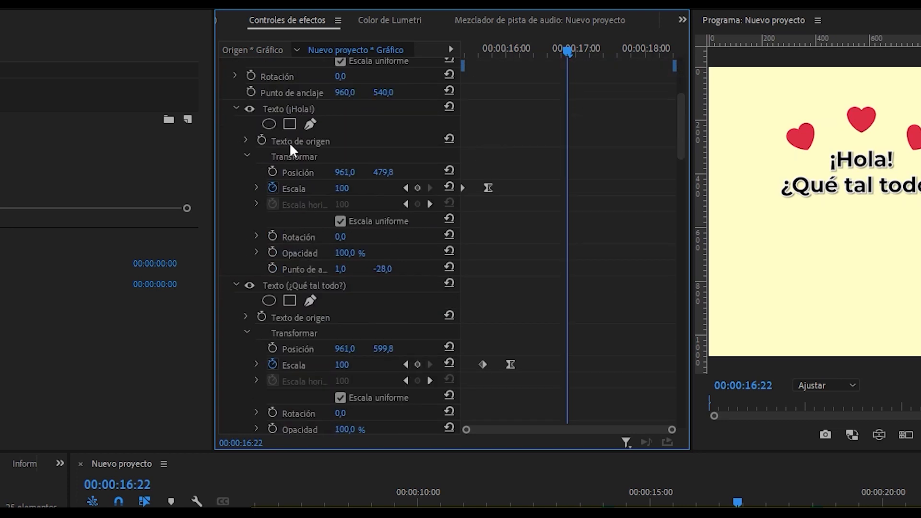
scroll(316, 285, down, 1)
scroll(316, 288, up, 10)
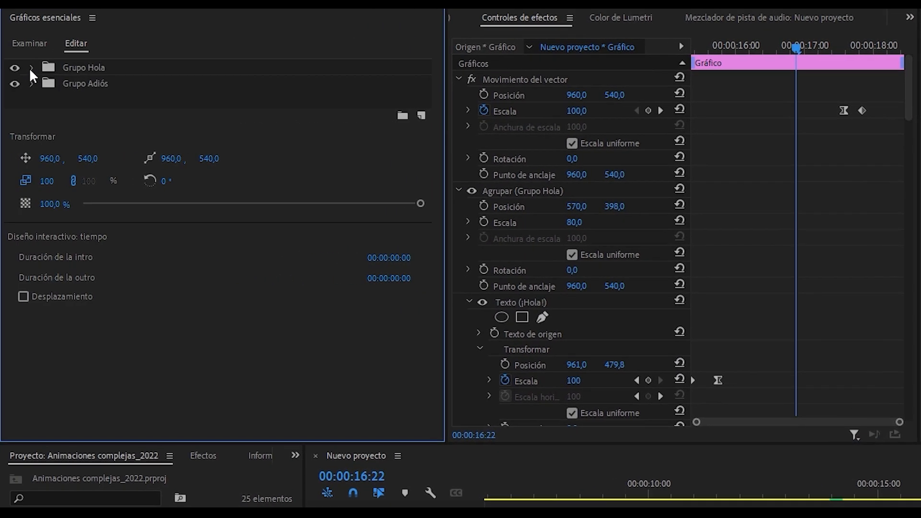
click(31, 68)
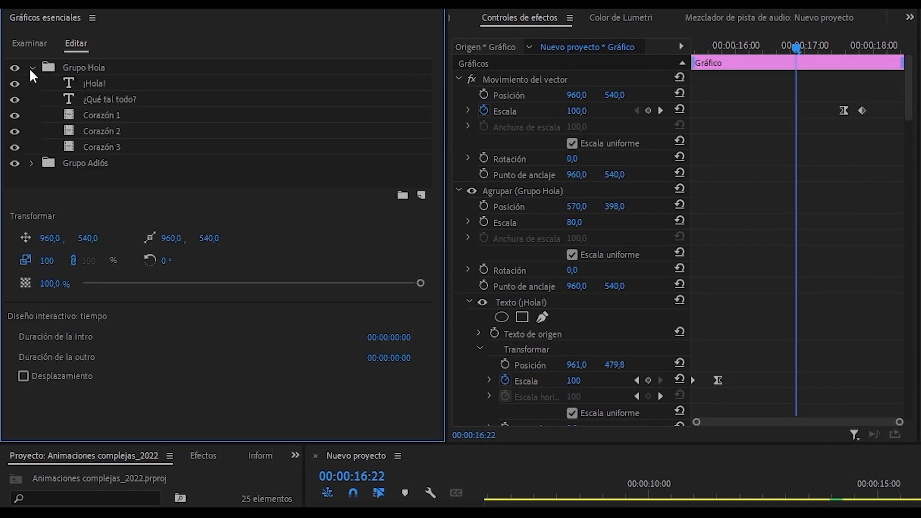
click(96, 86)
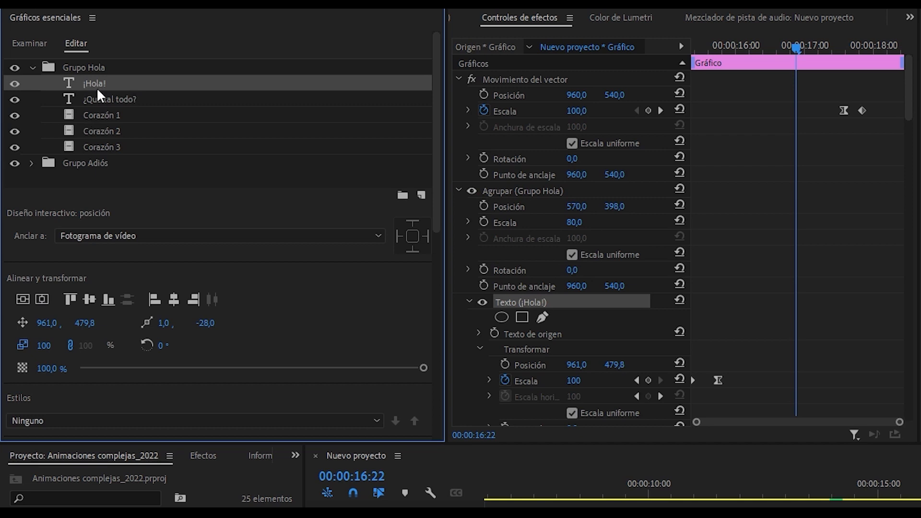
click(586, 303)
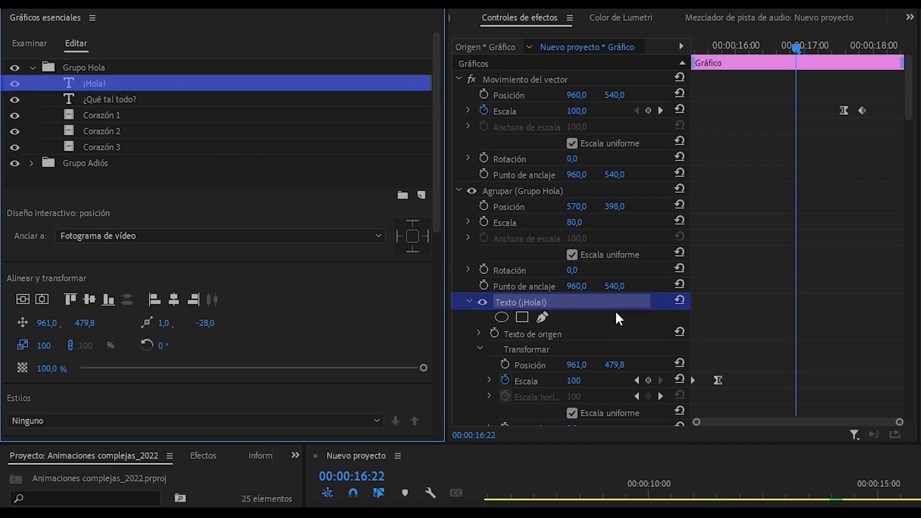
Try to select all the scale keyframes of Grupo Hola's text and heart layers together.
scroll(671, 300, down, 5)
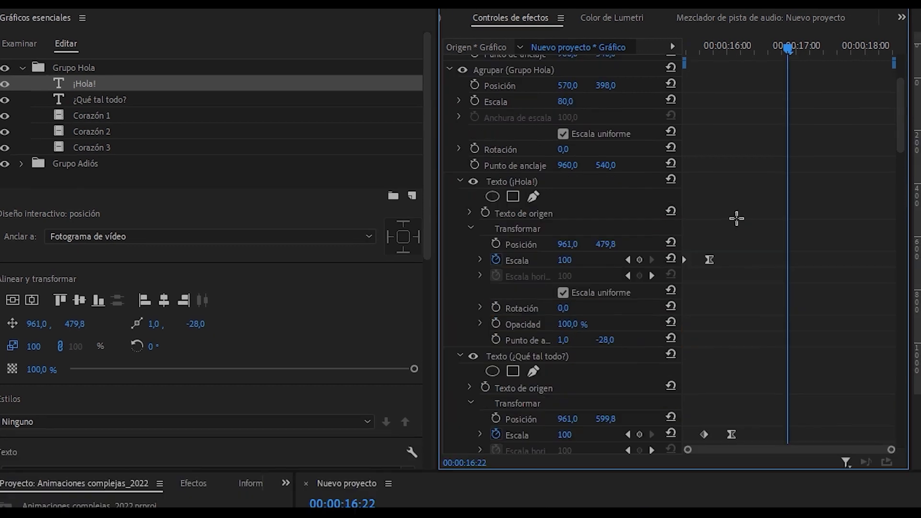
drag(845, 218, 665, 487)
drag(466, 484, 465, 485)
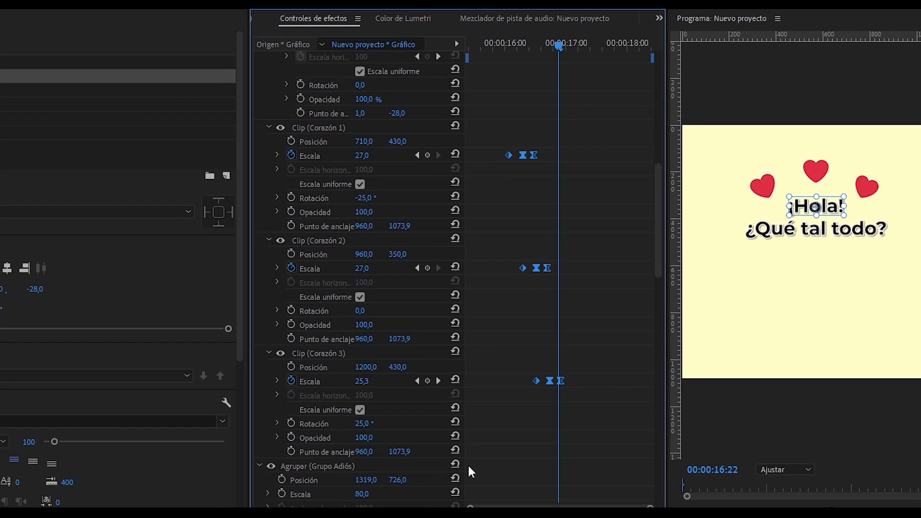
scroll(563, 381, down, 1)
drag(543, 508, 553, 385)
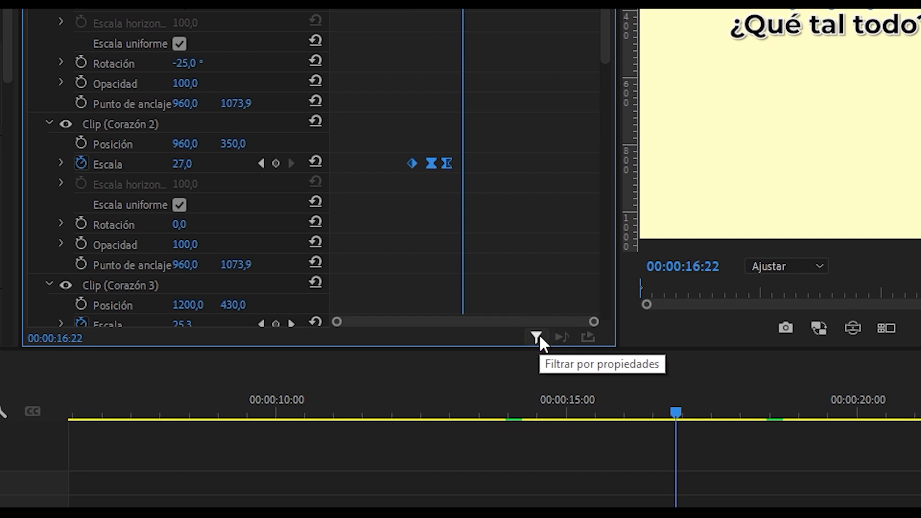
Show only the properties that have keyframes, and select all the scale keyframes of Grupo Adiós.
click(539, 335)
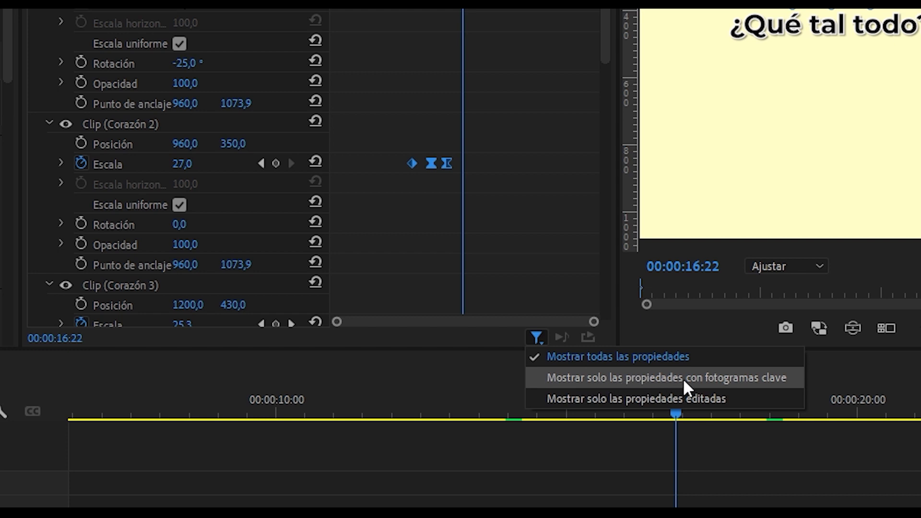
click(717, 378)
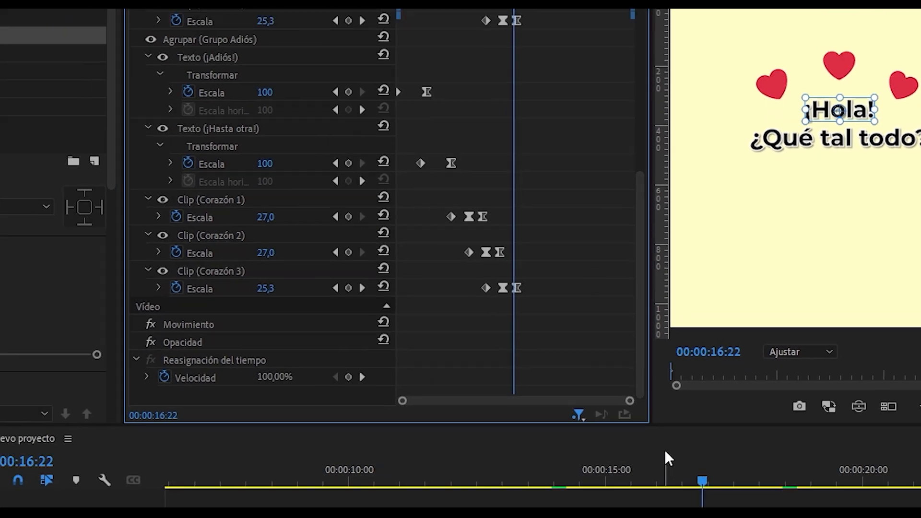
scroll(584, 251, up, 2)
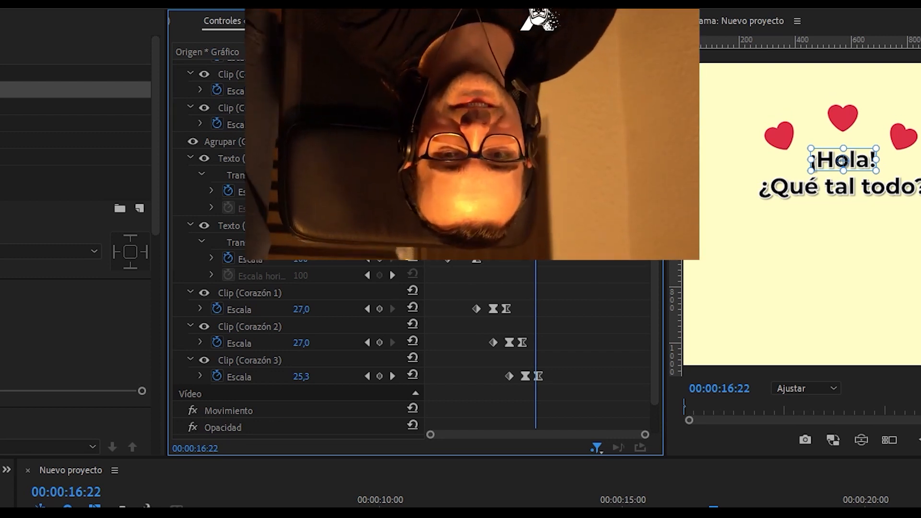
scroll(456, 425, down, 1)
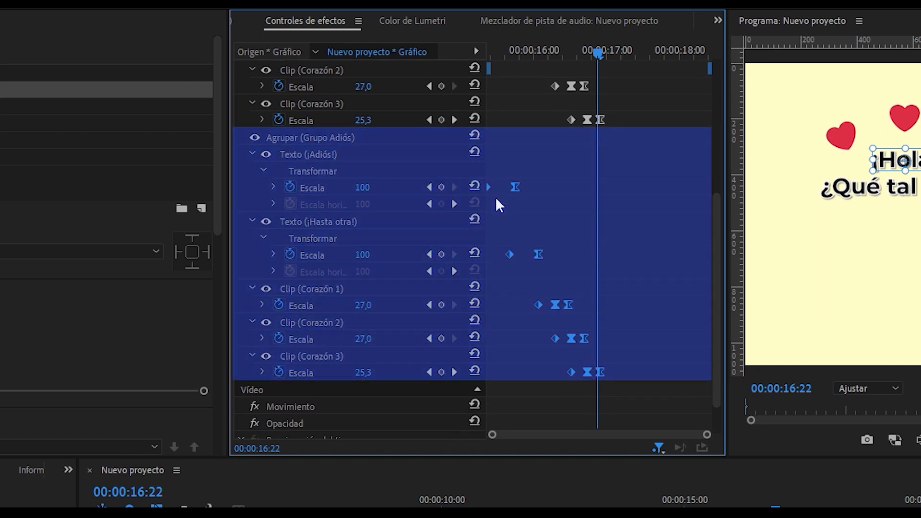
Move all of Grupo Adiós's scale keyframes later so that they start at 00:00:16:22.
drag(496, 199, 604, 214)
click(596, 214)
scroll(595, 214, up, 3)
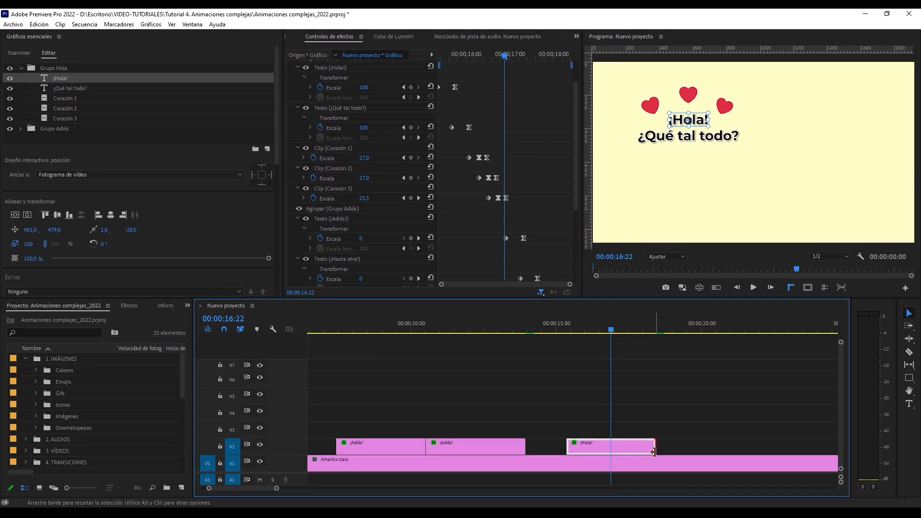
Extend the end of the ¡Hola! graphic clip and shift both vector motion scale keyframes later, starting at about 00:00:18:13.
drag(653, 451, 725, 446)
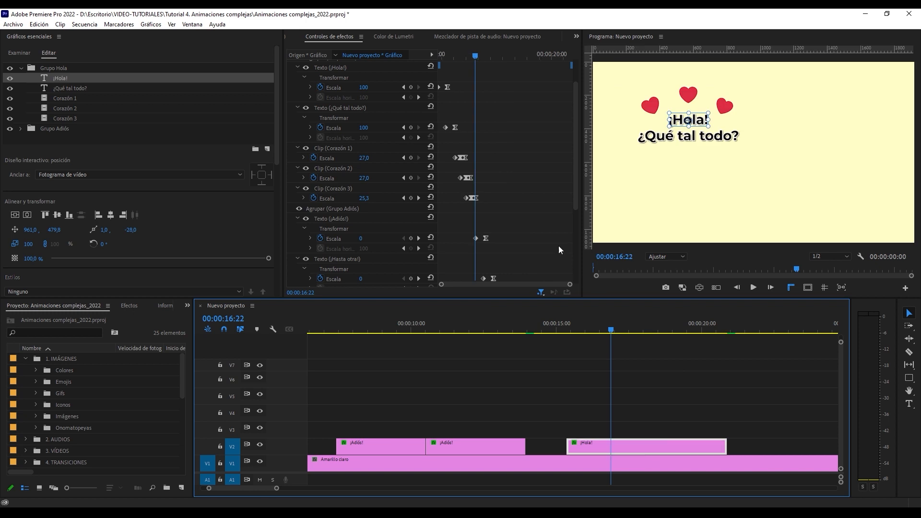
drag(575, 187, 574, 156)
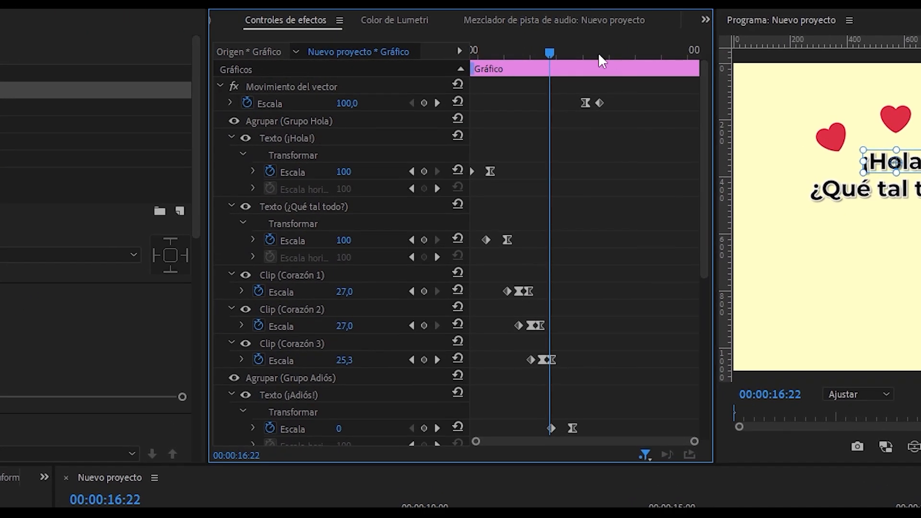
drag(589, 106, 640, 113)
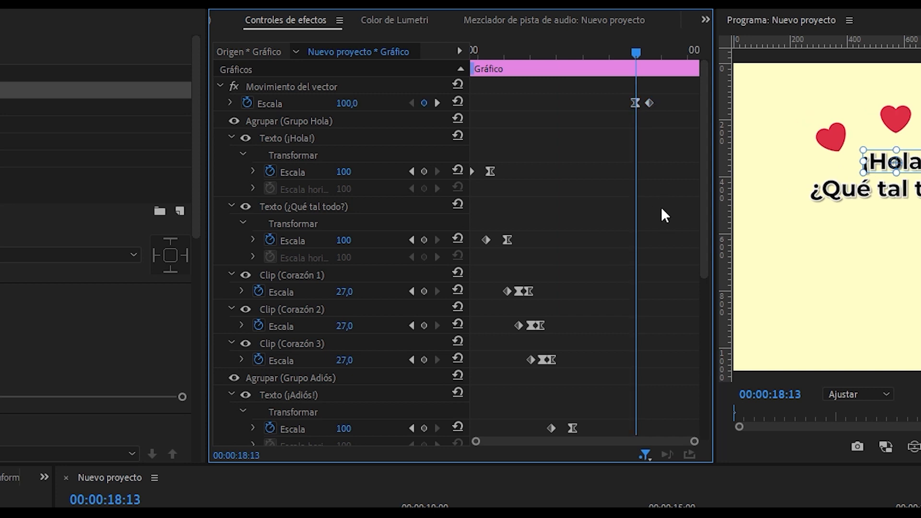
Show all effect properties again and collapse the vector motion, group and layer entries.
click(645, 454)
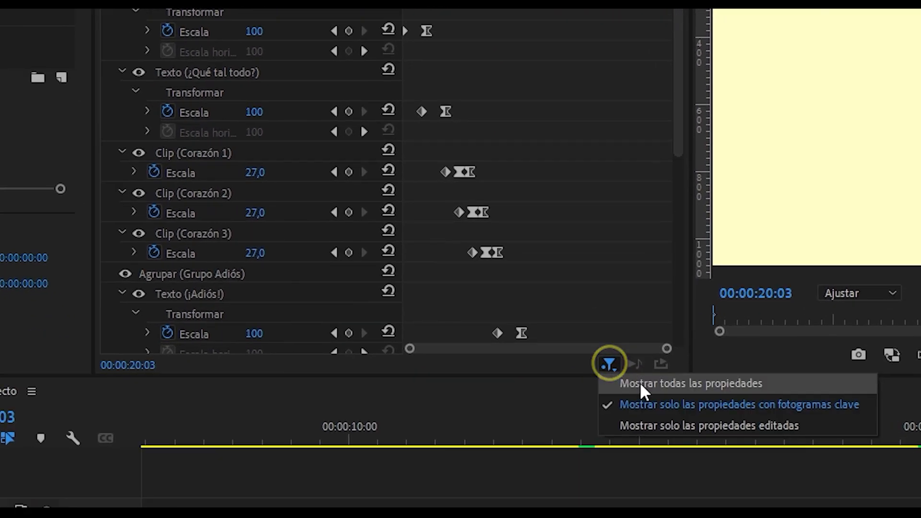
click(672, 470)
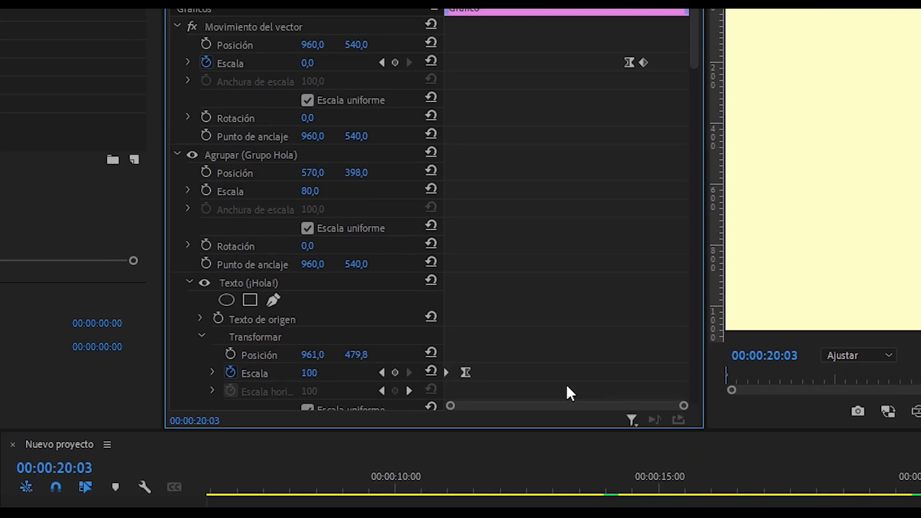
alt+click(178, 26)
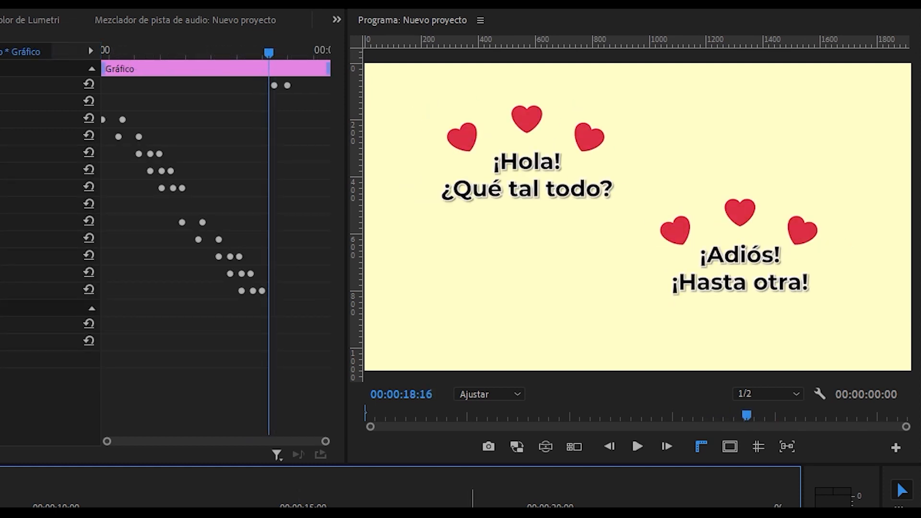
Step through and play back the graphic's exit animation driven by the vector motion scale.
key(Right)
key(Right)
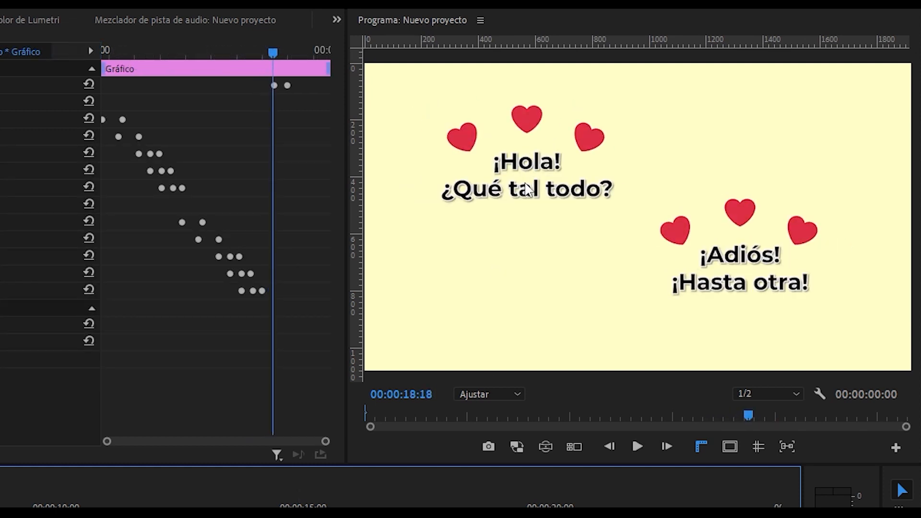
click(477, 506)
key(space)
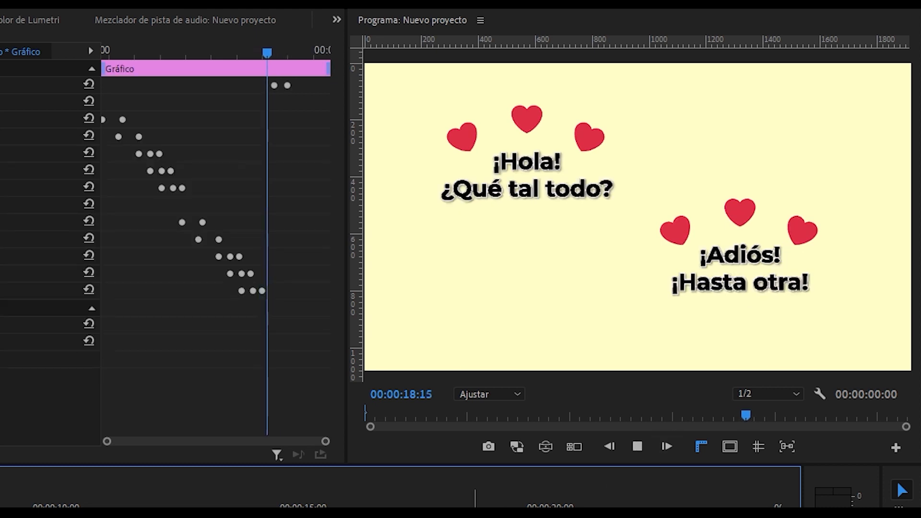
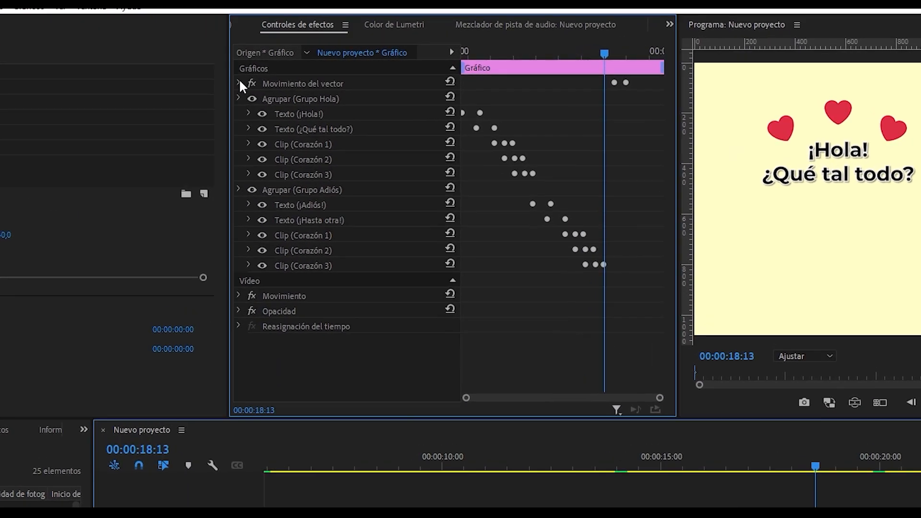
Delete the scale keyframes of the vector motion and collapse that effect.
click(640, 120)
key(Delete)
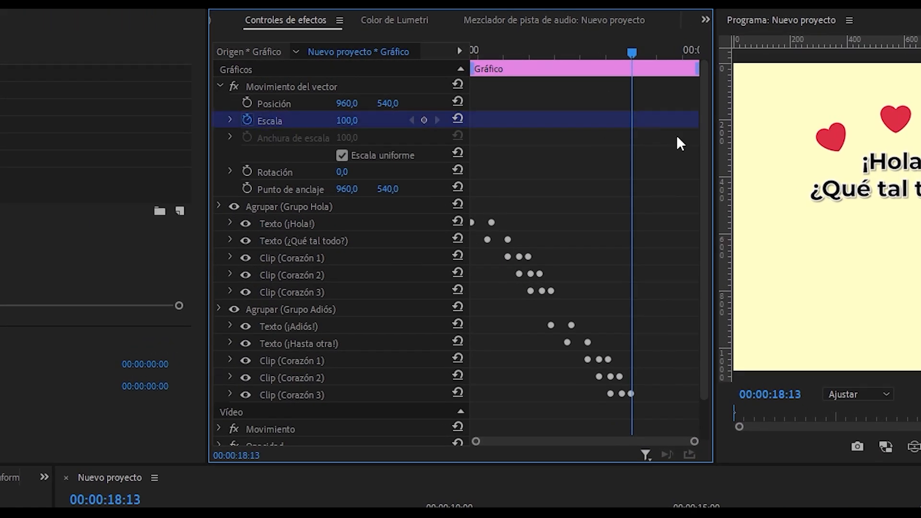
click(220, 85)
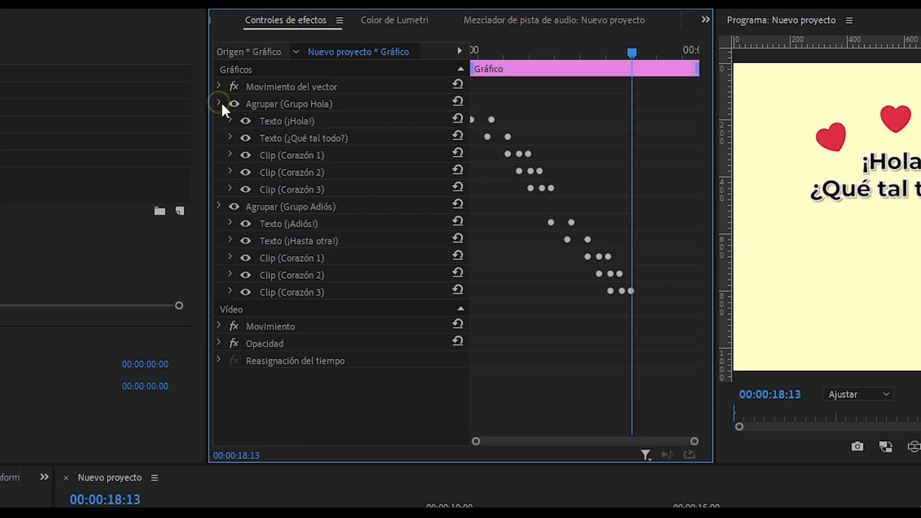
Expand Grupo Hola and animate its scale from 80 at 00:00:17:05 to 0 at 00:00:17:10, easing the first keyframe.
click(220, 103)
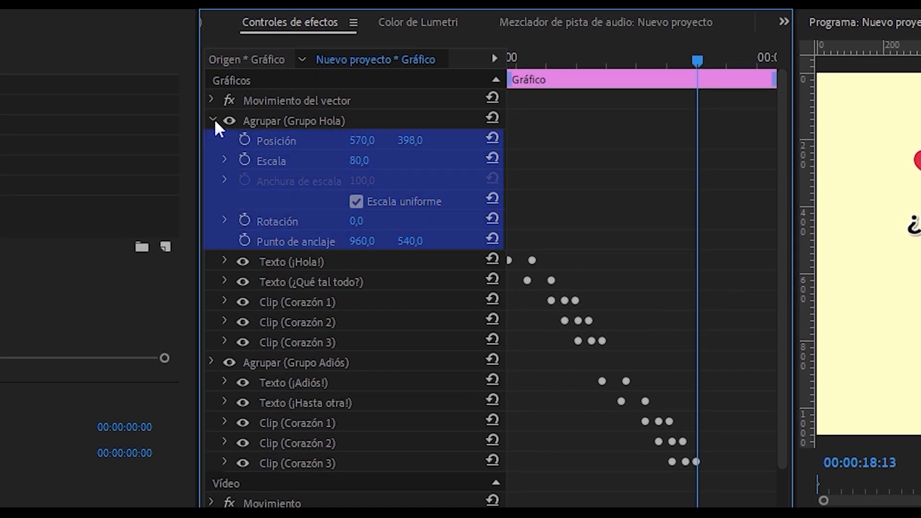
click(312, 120)
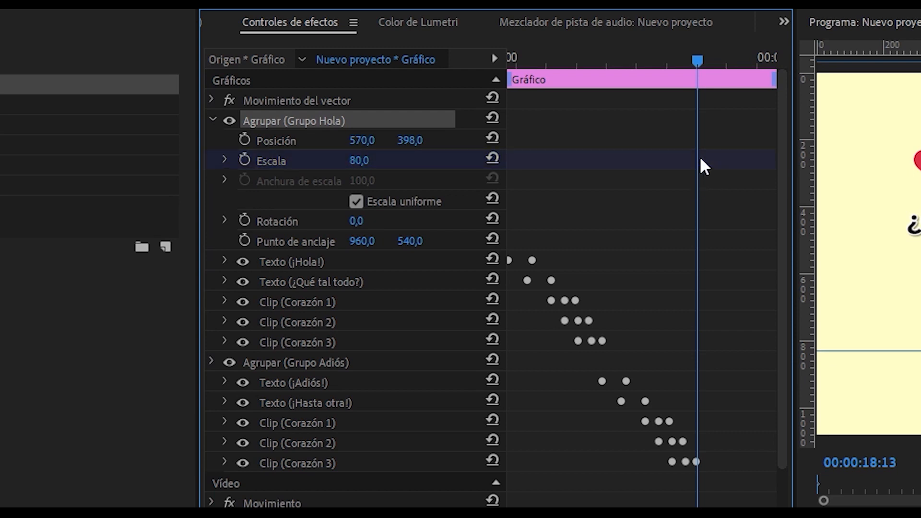
drag(700, 59, 622, 79)
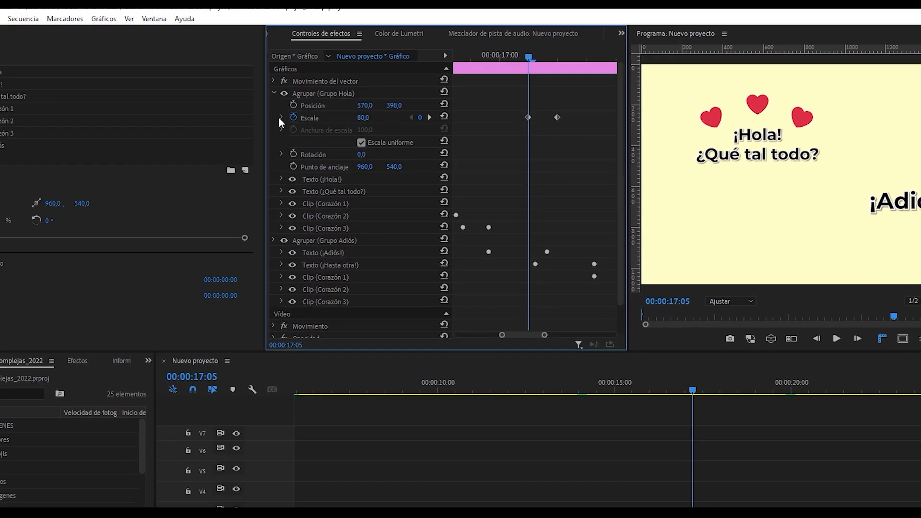
click(281, 118)
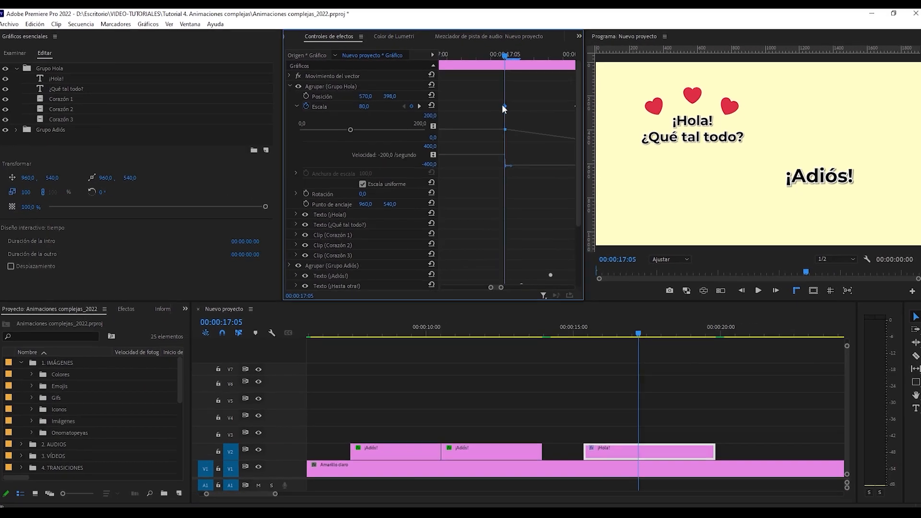
right_click(528, 117)
click(561, 239)
drag(552, 158, 567, 144)
Play the graphic from its start to check Grupo Hola's separate exit animation.
key(space)
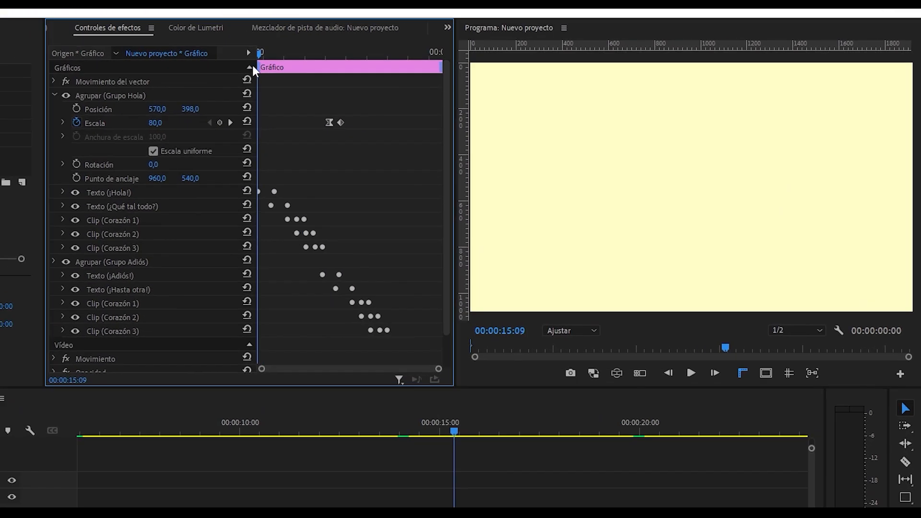
key(space)
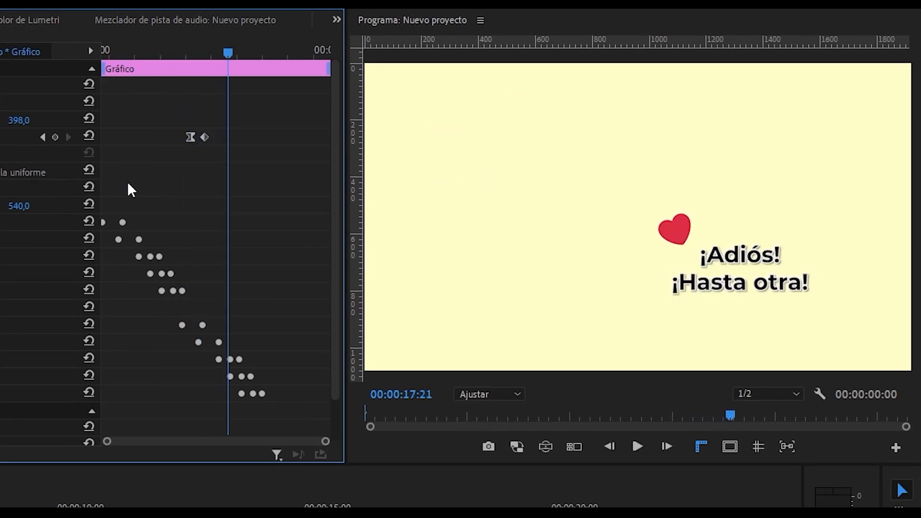
key(space)
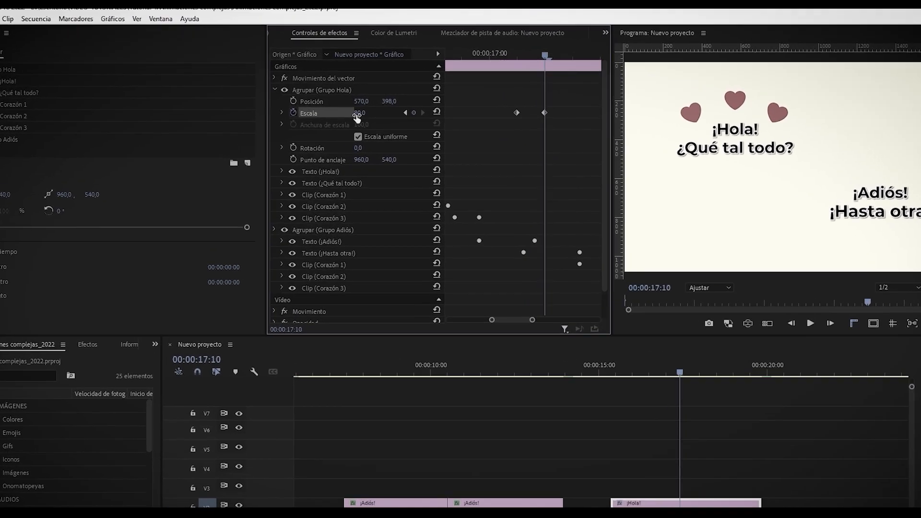
click(237, 133)
right_click(569, 132)
click(619, 348)
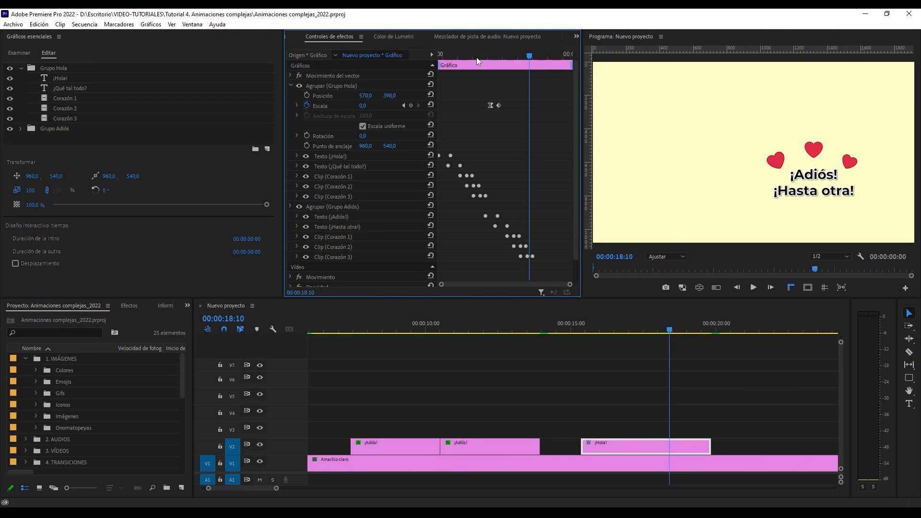
Select both scale keyframes of Grupo Hola and copy them.
drag(476, 91, 517, 114)
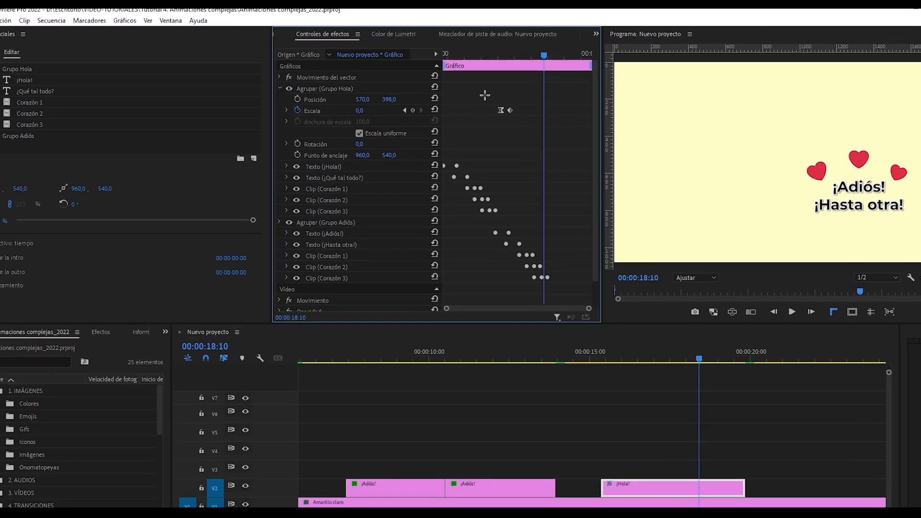
drag(603, 152, 603, 153)
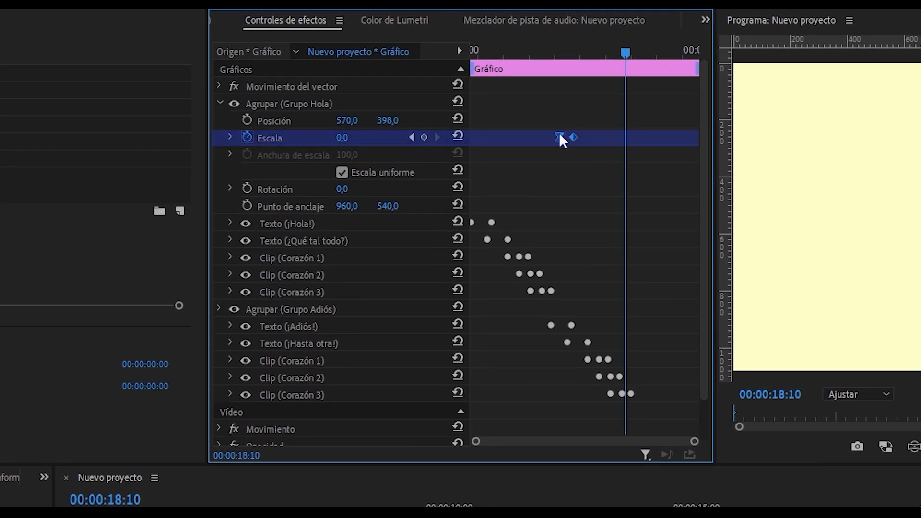
right_click(559, 132)
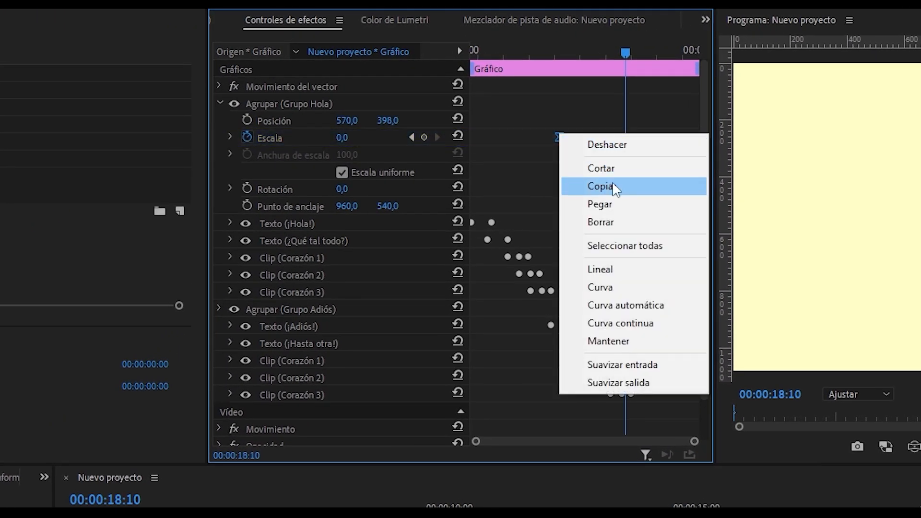
click(613, 187)
Expand Grupo Adiós, select the group itself, and paste the copied scale keyframes onto it at 00:00:18:18.
scroll(331, 264, down, 2)
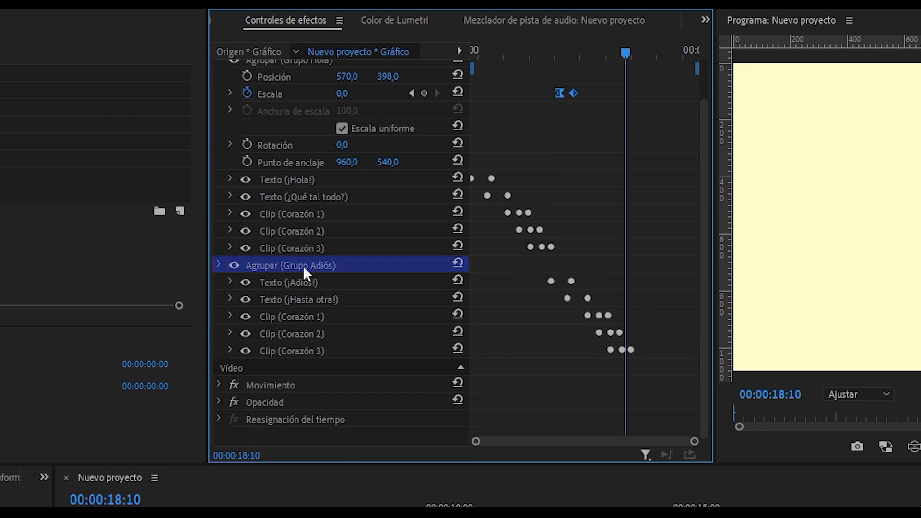
click(220, 264)
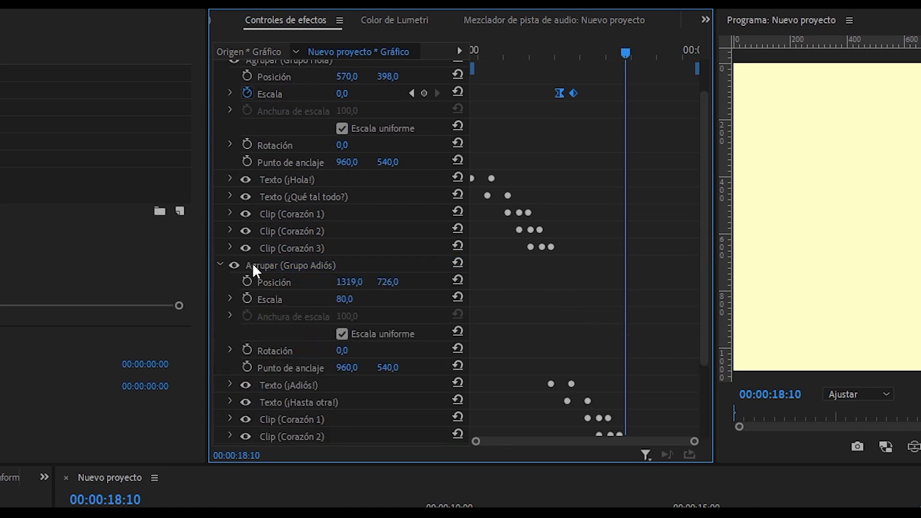
click(324, 265)
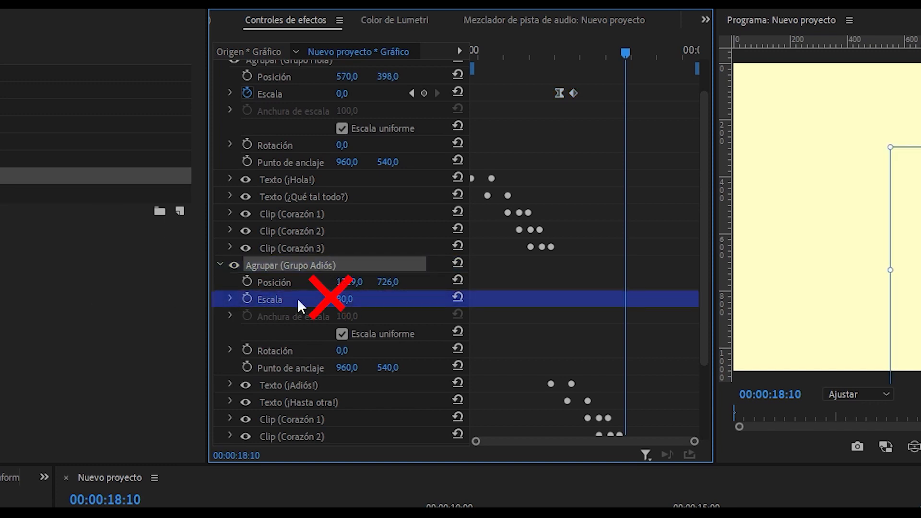
scroll(627, 181, down, 3)
drag(626, 52, 642, 51)
right_click(329, 211)
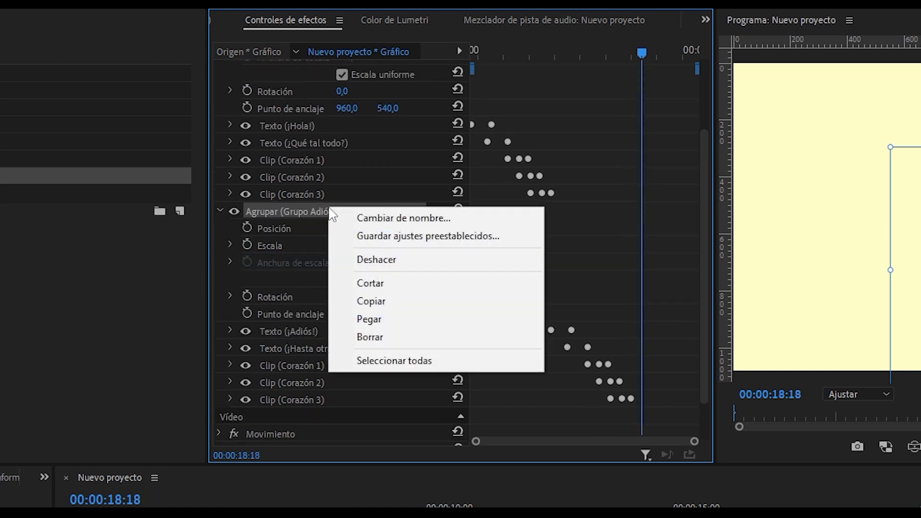
click(389, 315)
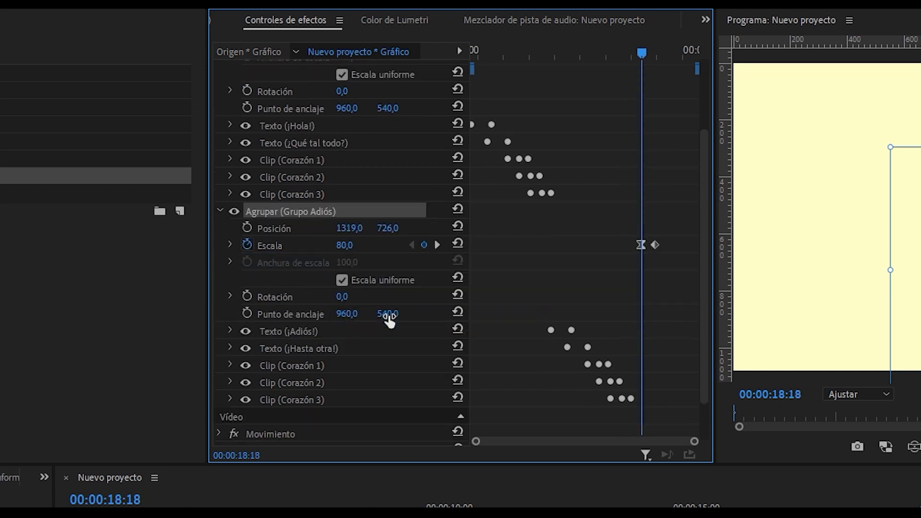
Compare the scale keyframes of Grupo Hola and Grupo Adiós, and preview both groups' exits in the timeline.
scroll(622, 235, up, 3)
scroll(622, 231, up, 3)
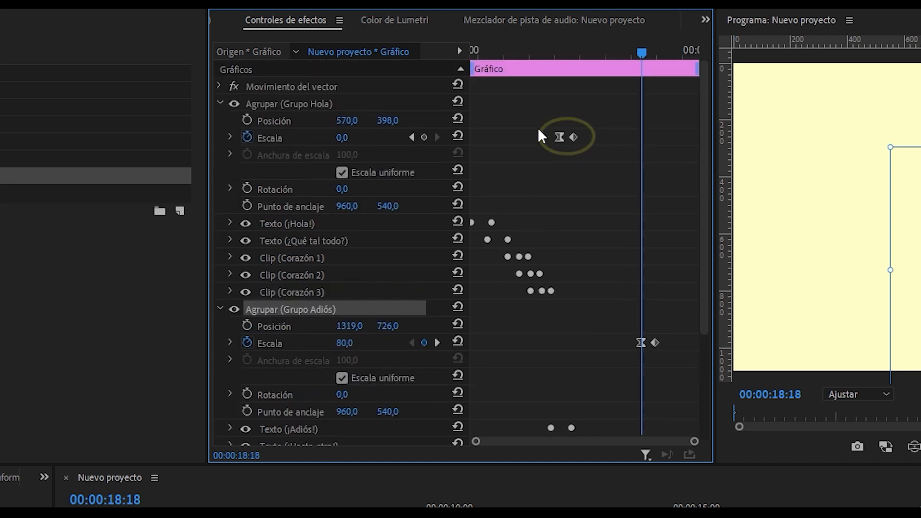
scroll(627, 305, down, 5)
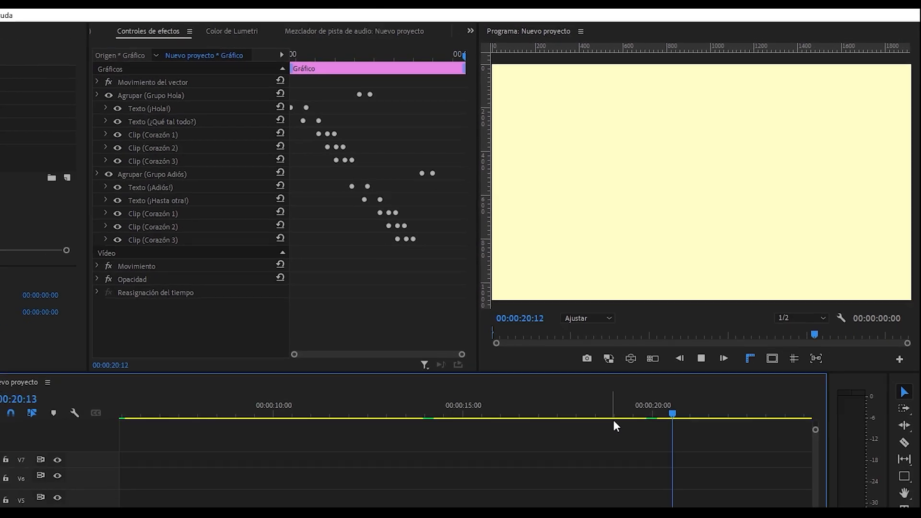
click(613, 420)
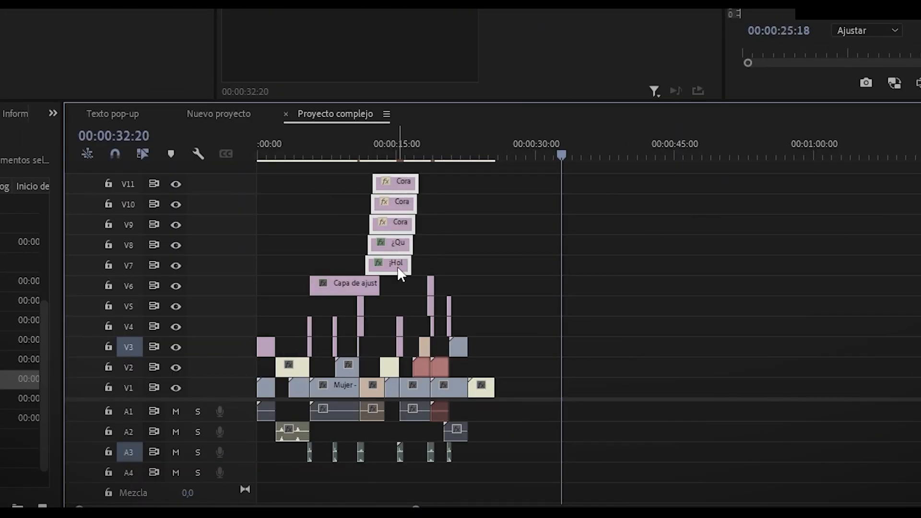
right_click(398, 265)
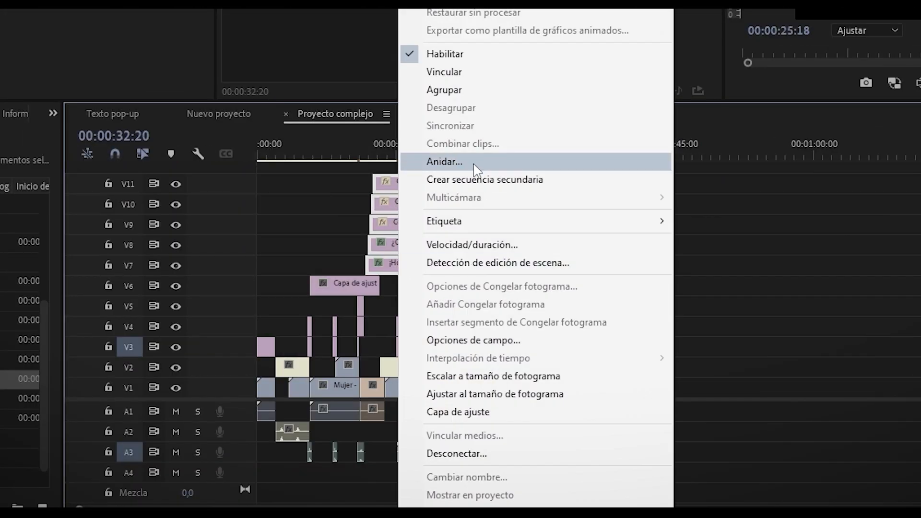
drag(373, 397, 377, 396)
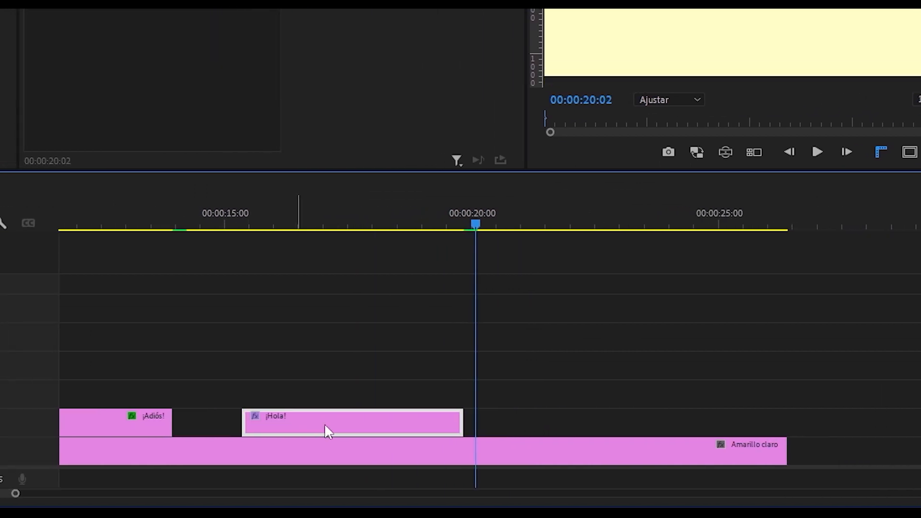
Move the whole ¡Hola! graphic clip later along its track as a single piece.
drag(429, 430, 584, 428)
drag(481, 431, 514, 436)
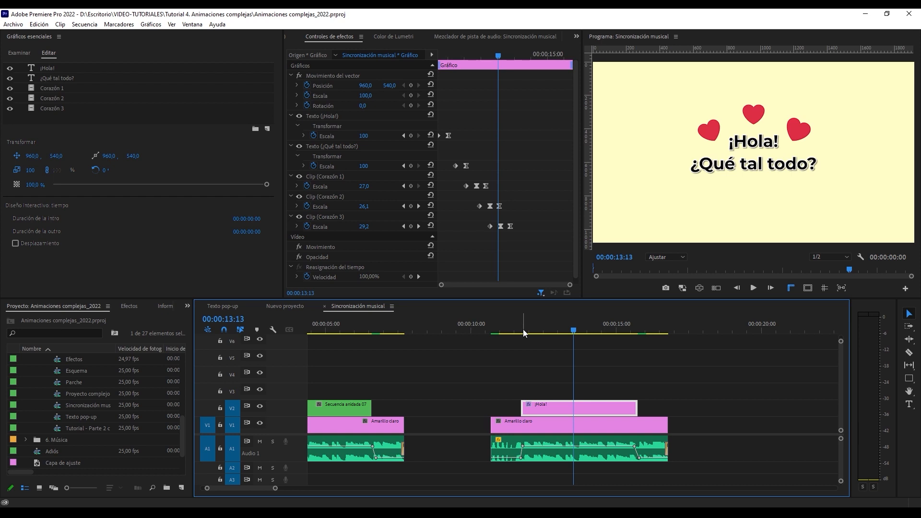
Play the ¡Hola! graphic clip from its start to check its entrances against the music.
click(522, 329)
key(equal)
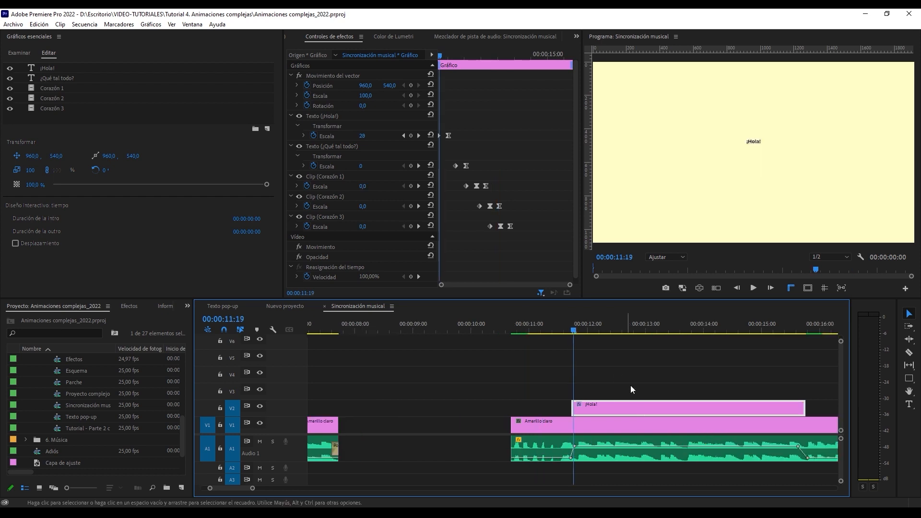
scroll(521, 407, down, 3)
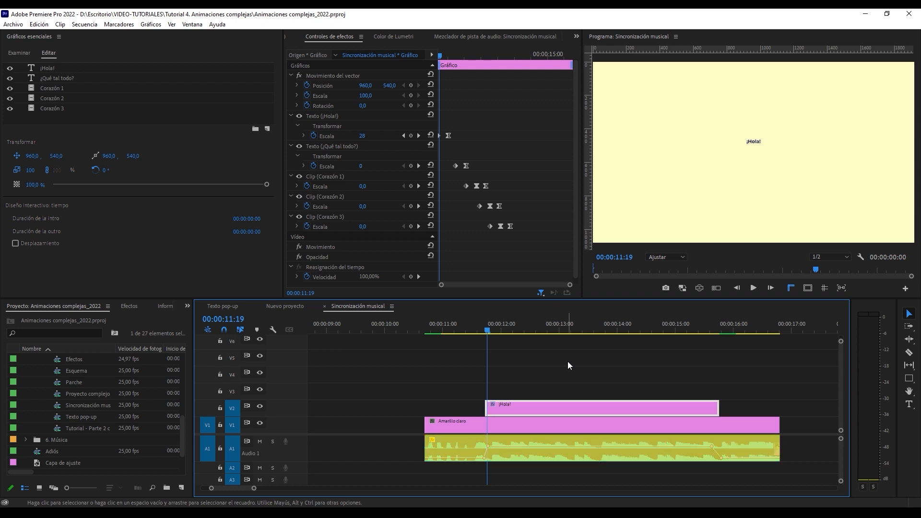
key(space)
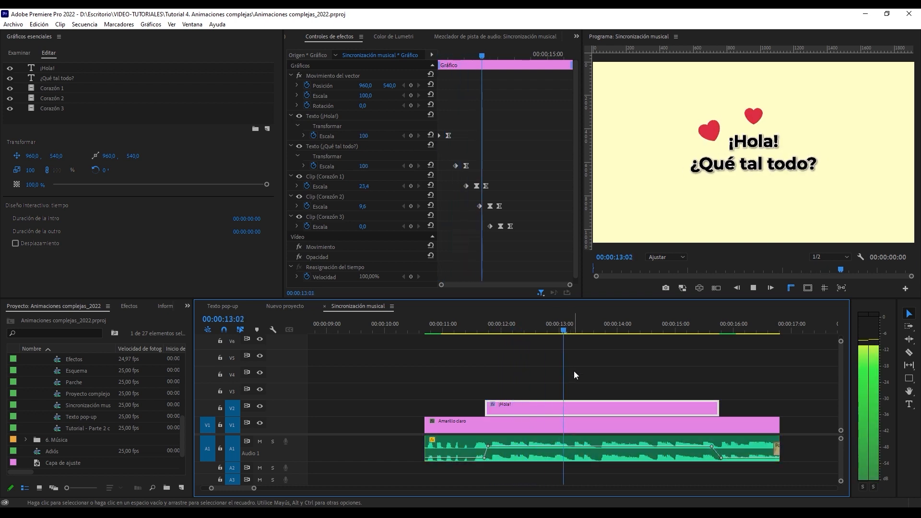
click(495, 328)
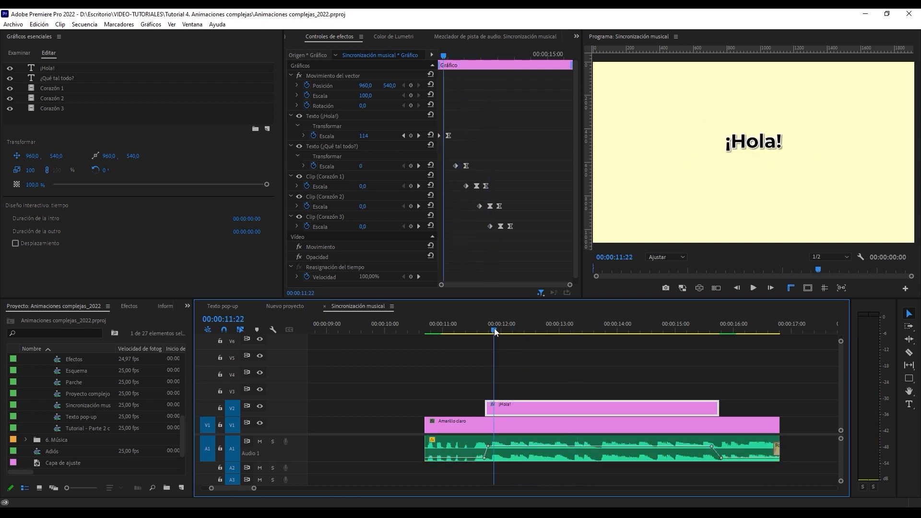
Shift the scale keyframes of ¿Qué tal todo? and all three hearts earlier together, starting where ¡Hola!'s scale animation ends, and preview them.
key(equal)
drag(415, 245, 468, 243)
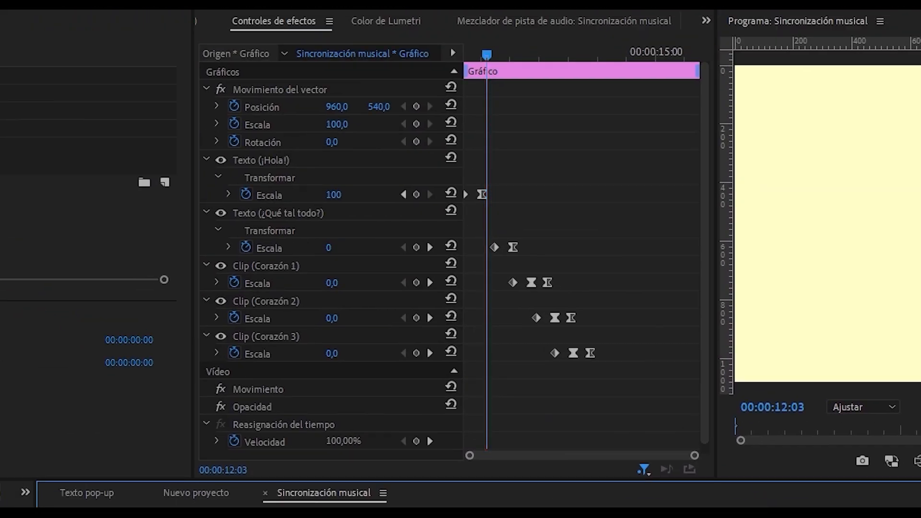
drag(617, 216, 484, 372)
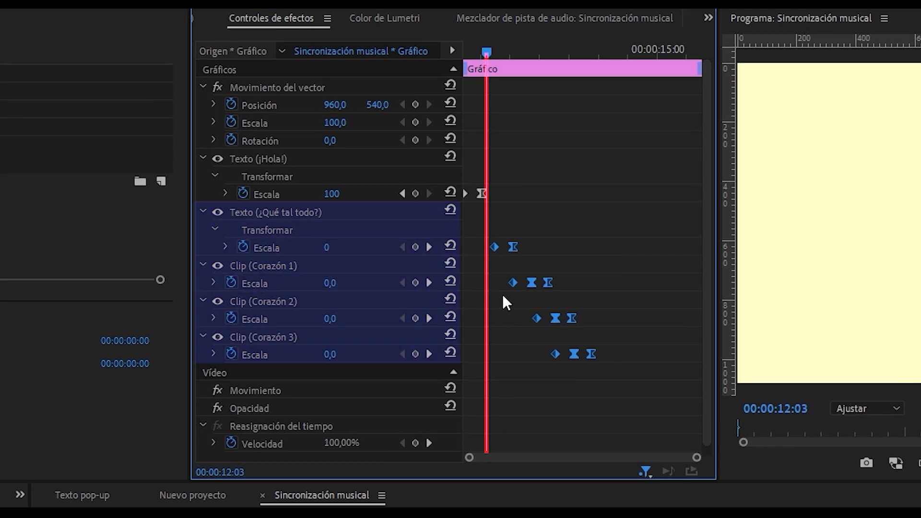
drag(490, 240, 476, 240)
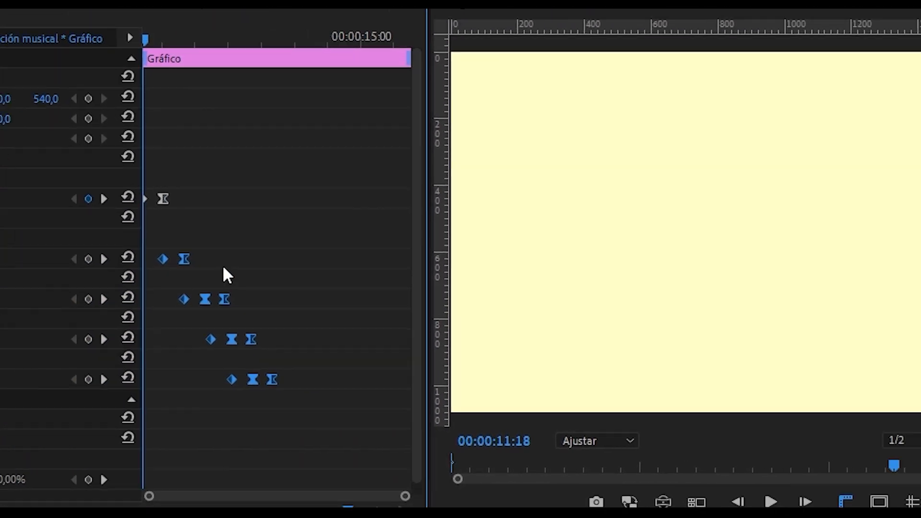
key(space)
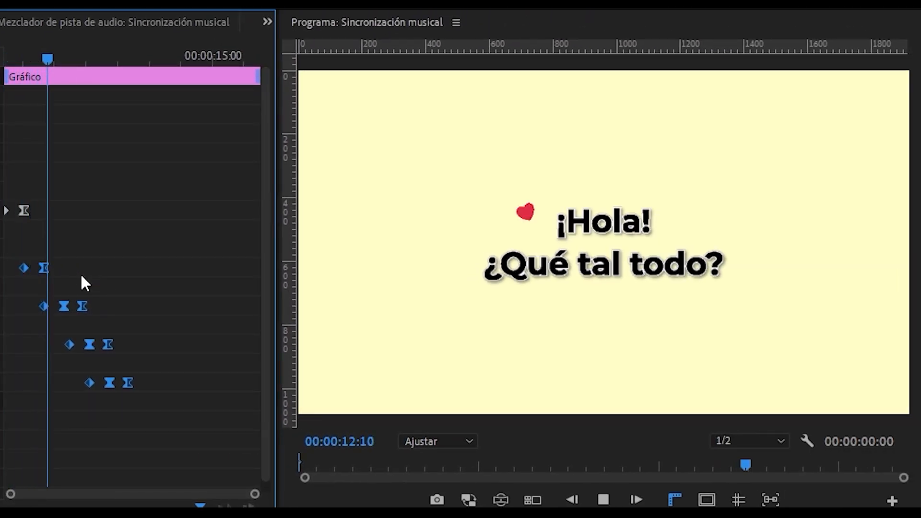
key(space)
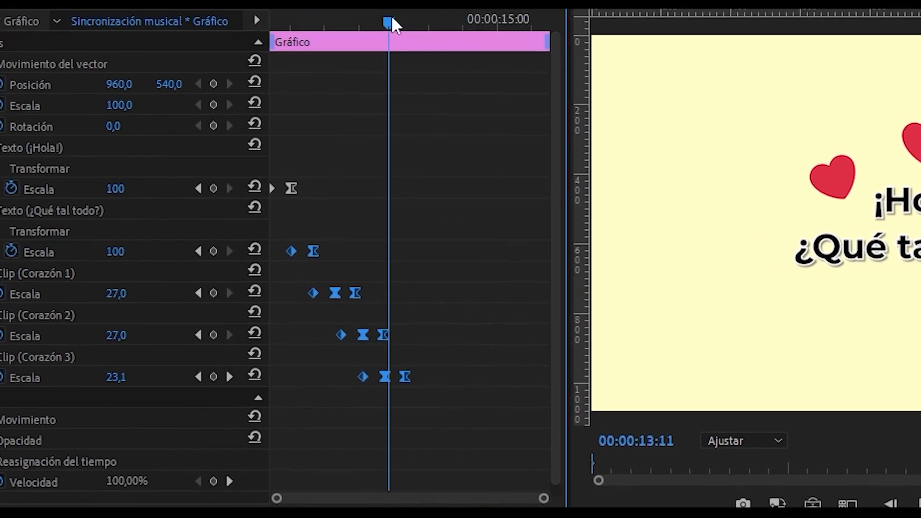
Move the scale keyframes of Corazón 3 and then Corazón 2 earlier, keeping the hearts staggered, and preview the entrances with the music.
click(108, 57)
click(644, 287)
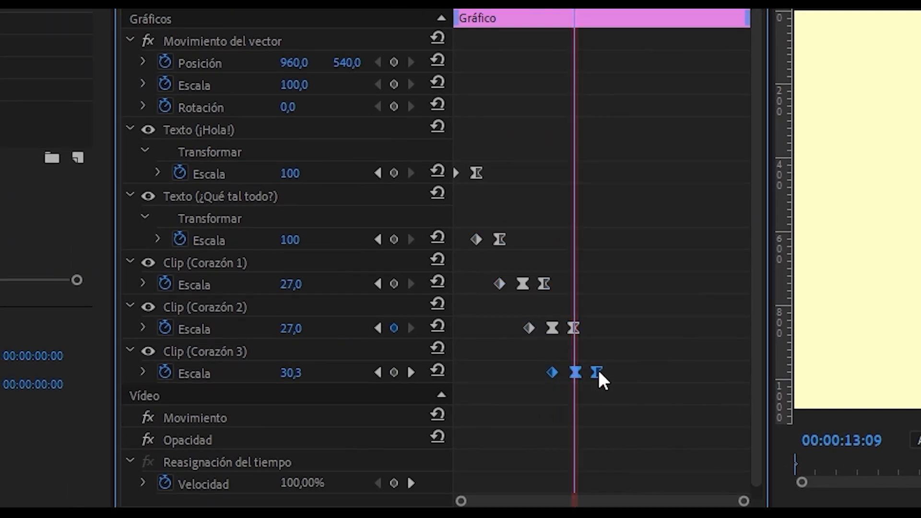
drag(599, 374, 578, 375)
drag(599, 318, 565, 331)
click(224, 28)
key(space)
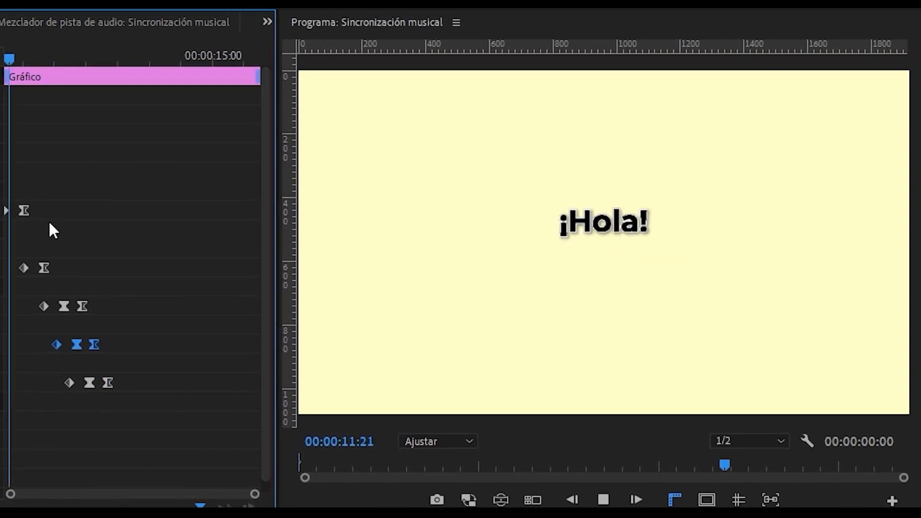
key(space)
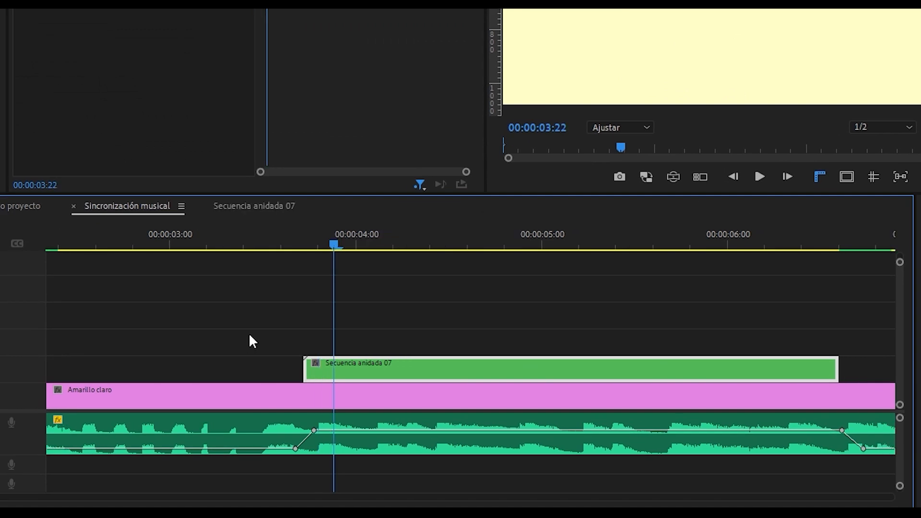
Open the nested sequence Secuencia anidada 07 and move its ¿Qué tal todo? clip to 00:00:00:07 and the heart clips earlier.
double_click(355, 370)
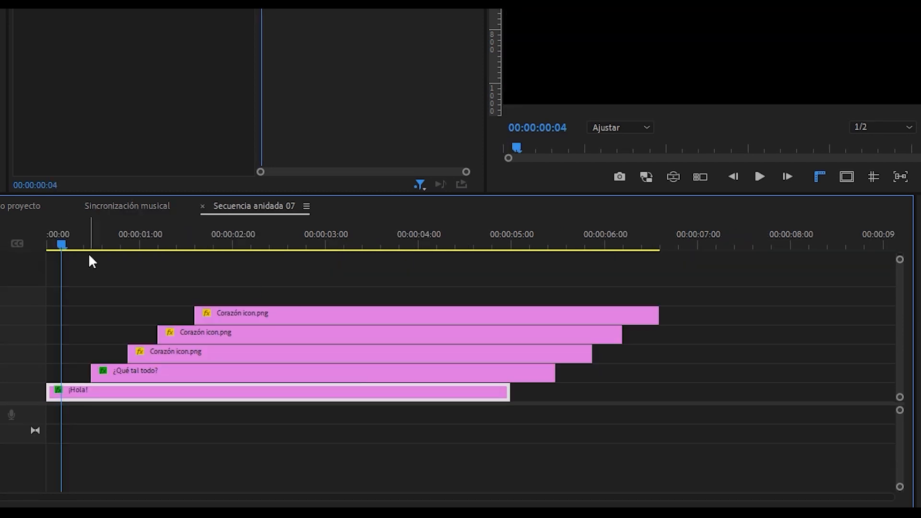
drag(144, 373, 127, 376)
drag(174, 355, 148, 358)
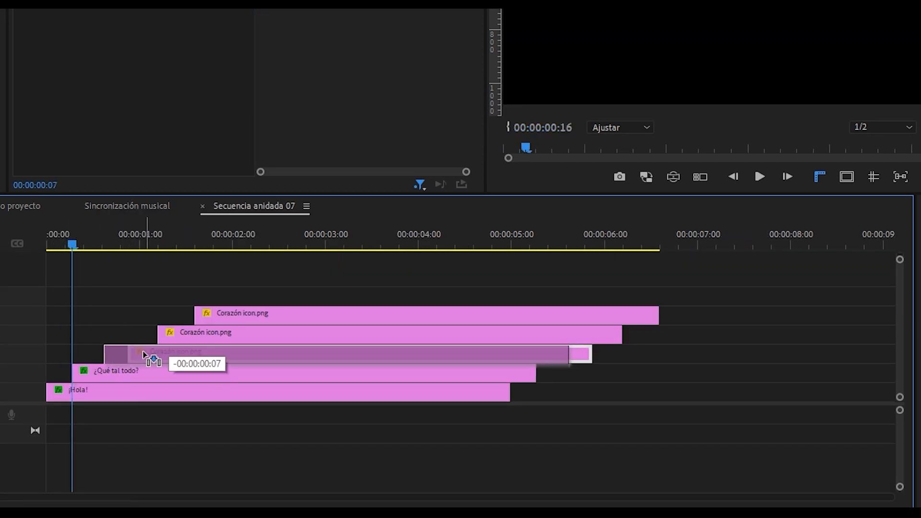
mouse_move(201, 331)
mouse_down()
mouse_move(187, 332)
mouse_move(211, 319)
mouse_up()
Return to the Sincronización musical sequence and play the nested sequence against the music.
click(141, 206)
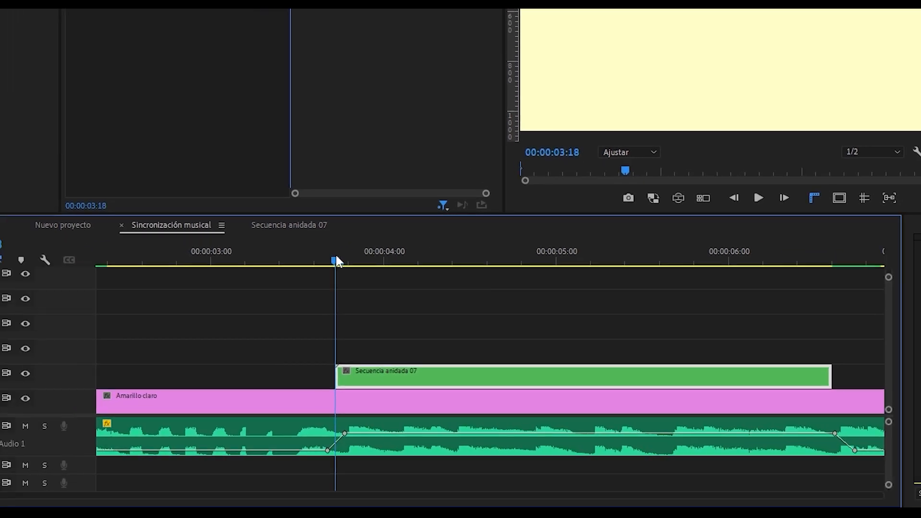
key(space)
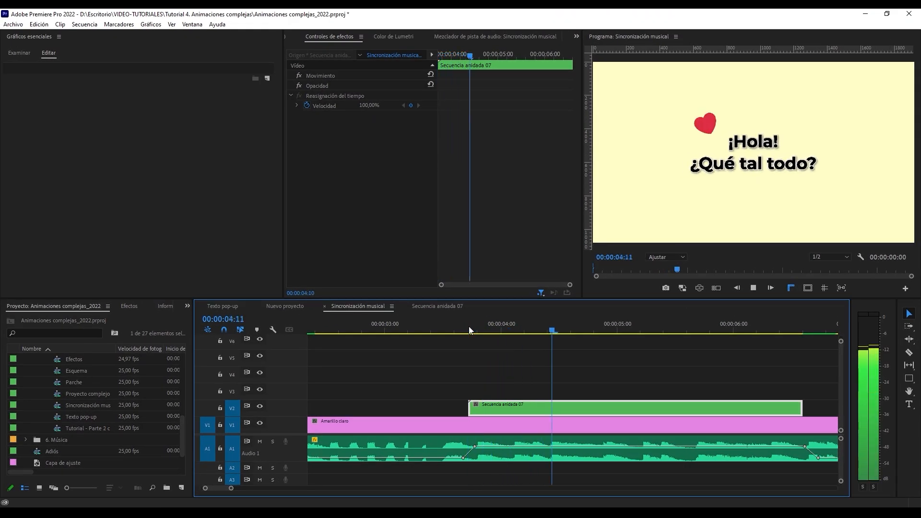
key(space)
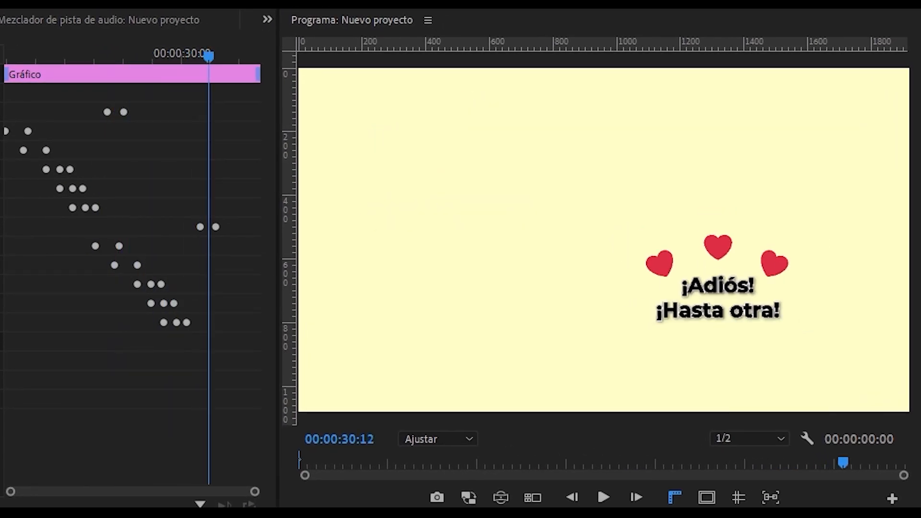
Examine the transform properties of Grupo Hola in the Nuevo proyecto graphic, and collapse the group.
key(space)
click(128, 114)
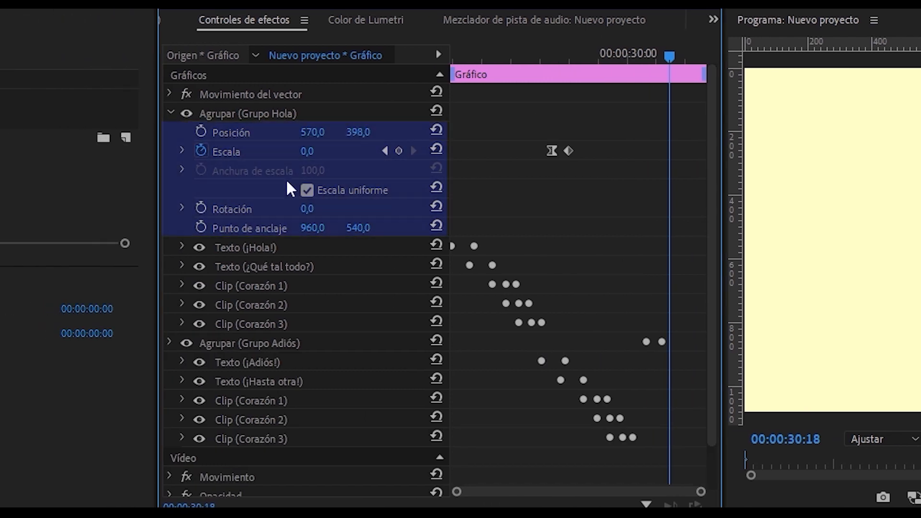
click(170, 113)
Try altering the whole graphic's scale, rotation and position with Movimiento del vector.
click(169, 94)
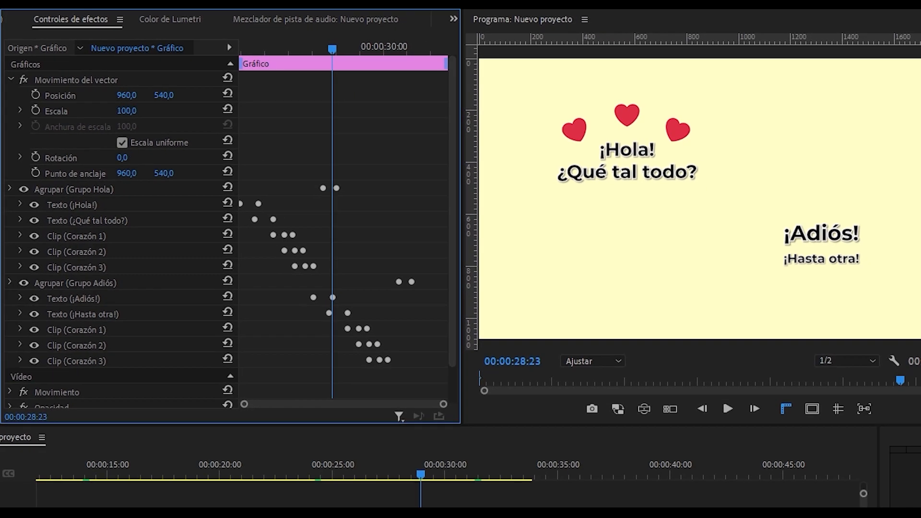
drag(126, 111, 106, 111)
drag(122, 158, 133, 157)
drag(170, 96, 134, 96)
click(11, 78)
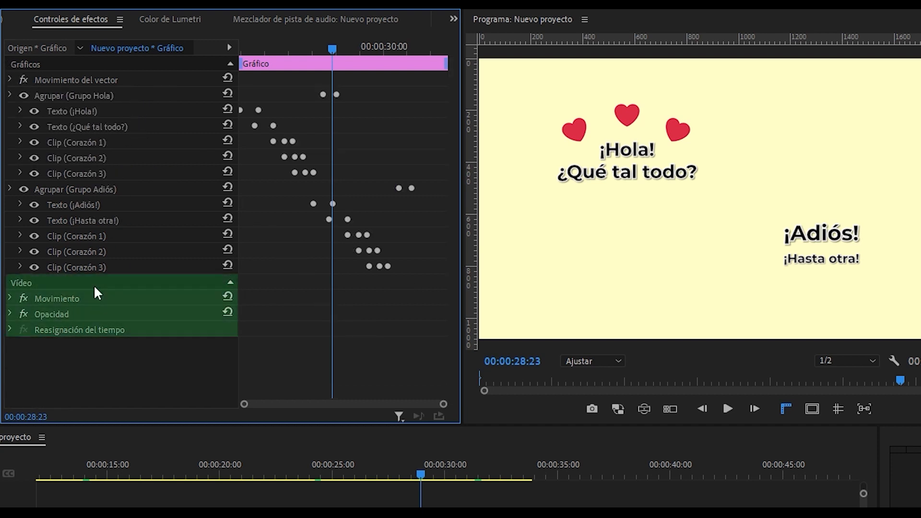
Try the video Movimiento effect on the graphic with position 909, 445, scale 81 and rotation -34°.
click(11, 299)
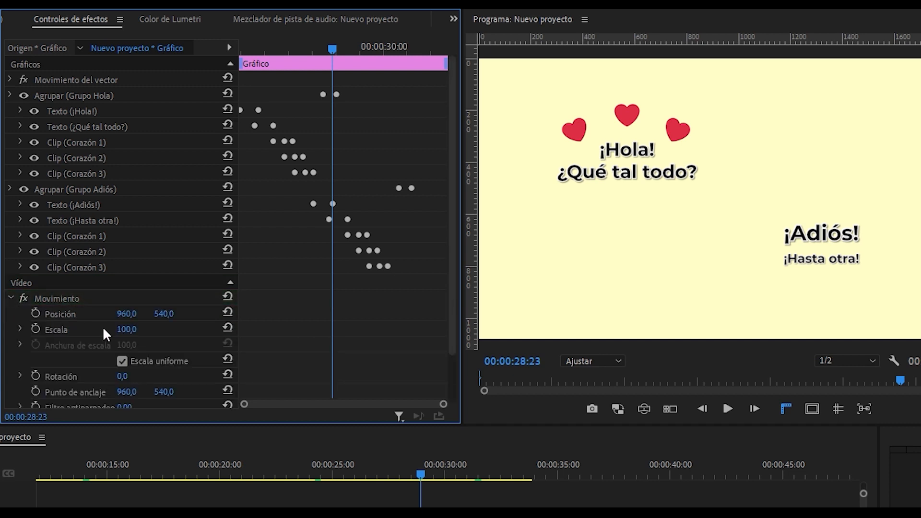
drag(127, 330, 90, 313)
drag(163, 314, 96, 314)
drag(122, 377, 134, 382)
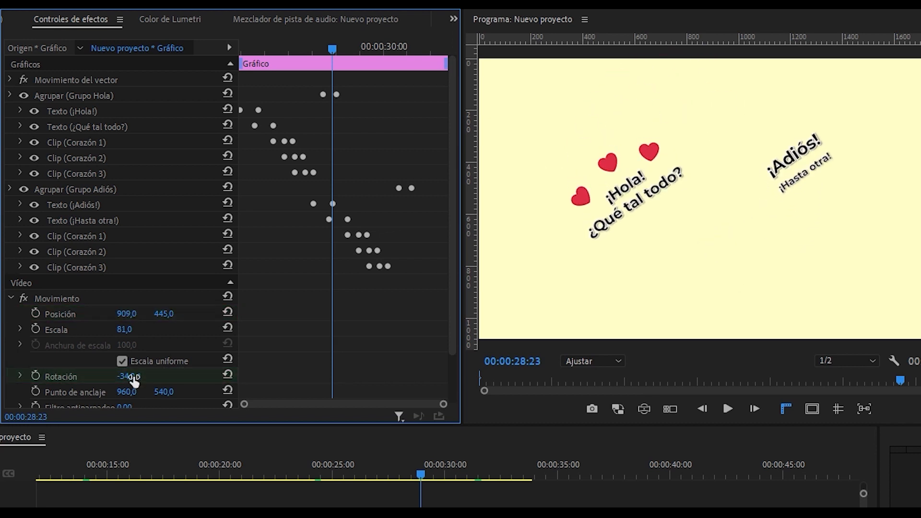
scroll(134, 384, down, 3)
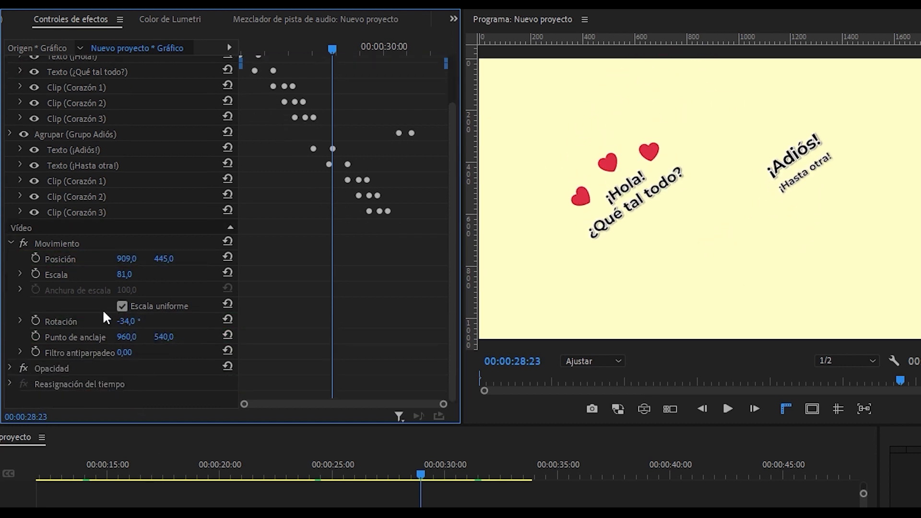
scroll(76, 307, up, 3)
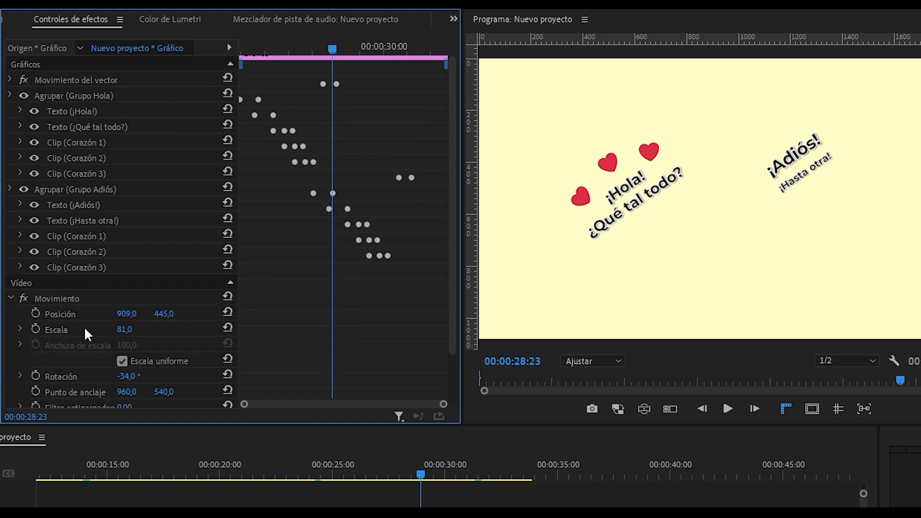
Expand Movimiento del vector to compare it with Movimiento, and undo the video Movimiento position, scale and rotation changes.
click(10, 81)
click(10, 80)
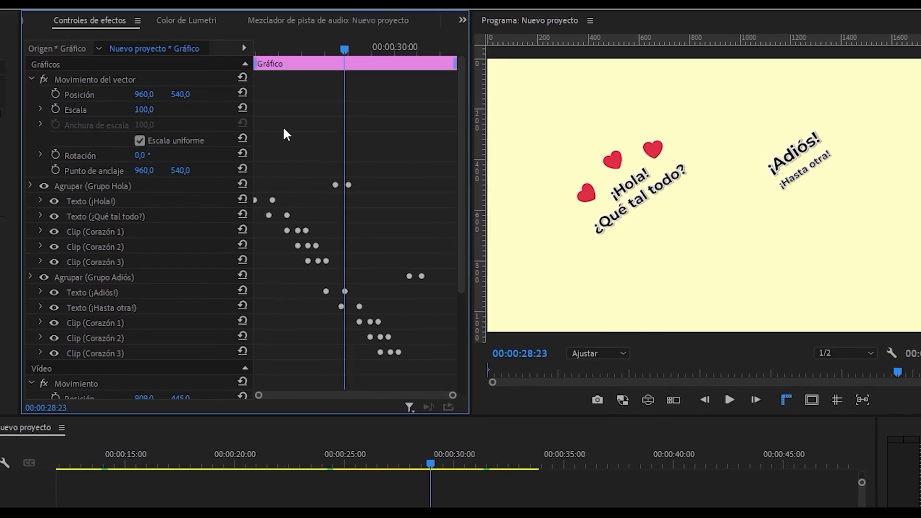
scroll(390, 120, down, 2)
key(ctrl+z)
key(ctrl+z)
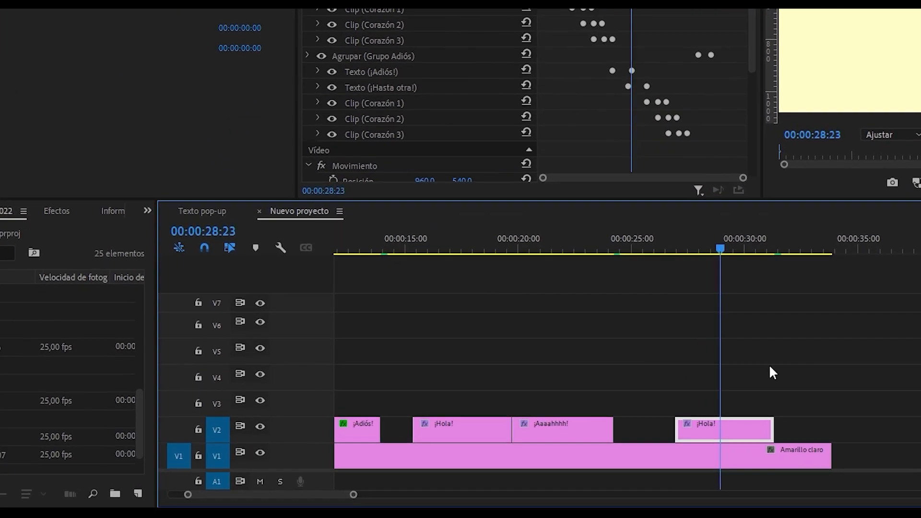
Hide video track V1 and add the Fondo Arcoiris 1080 image to the graphic as a layer behind both groups.
click(260, 461)
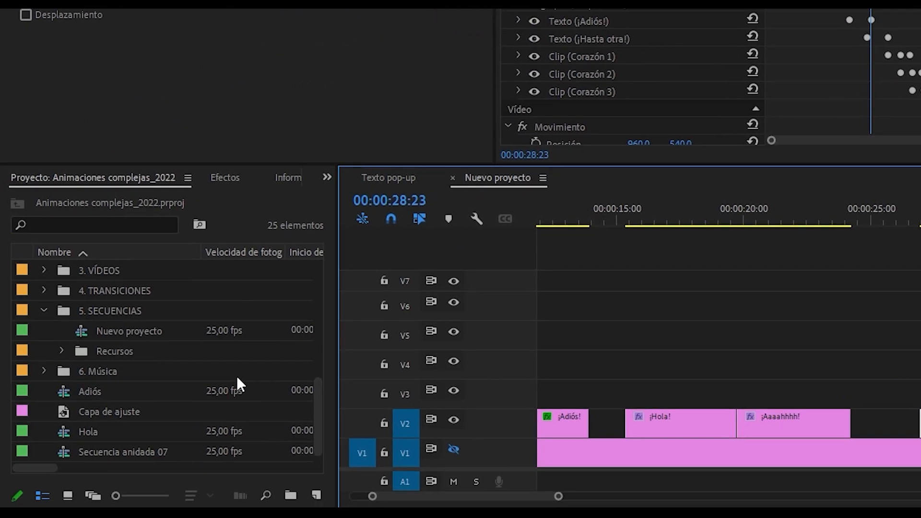
scroll(237, 382, up, 3)
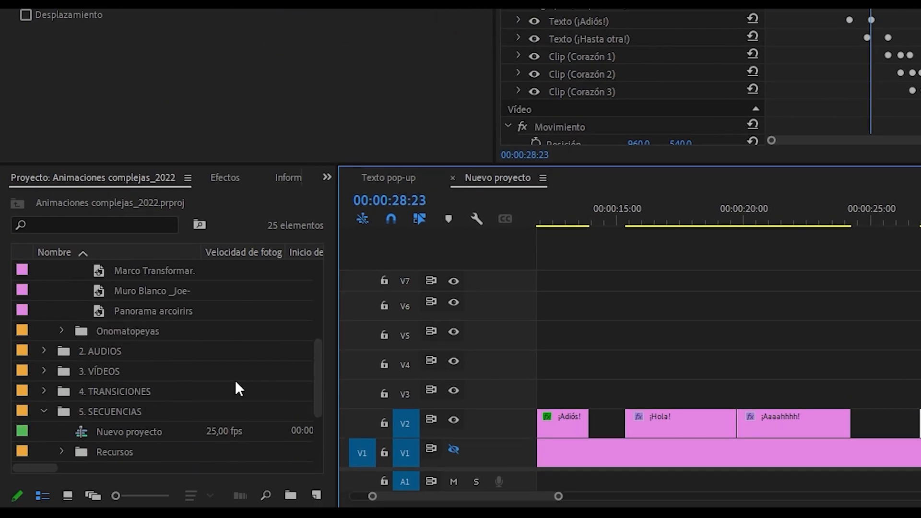
scroll(235, 380, up, 4)
click(148, 393)
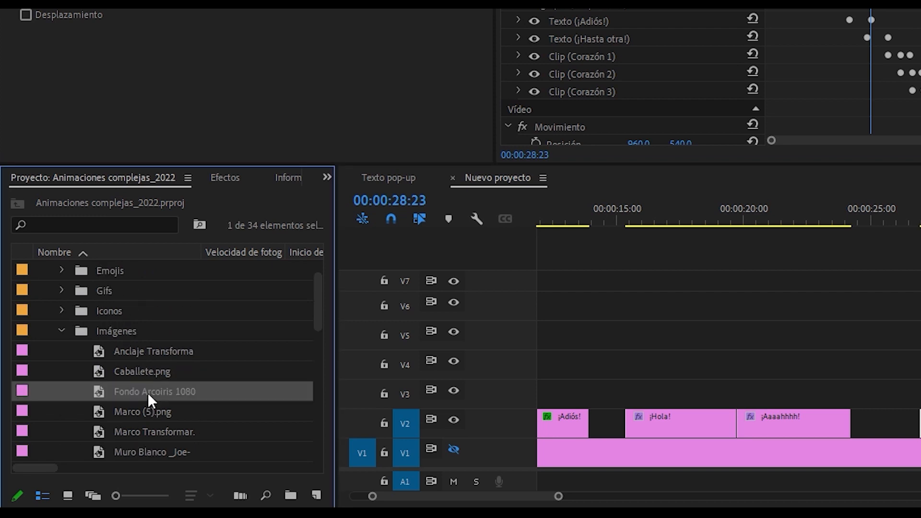
drag(147, 393, 119, 102)
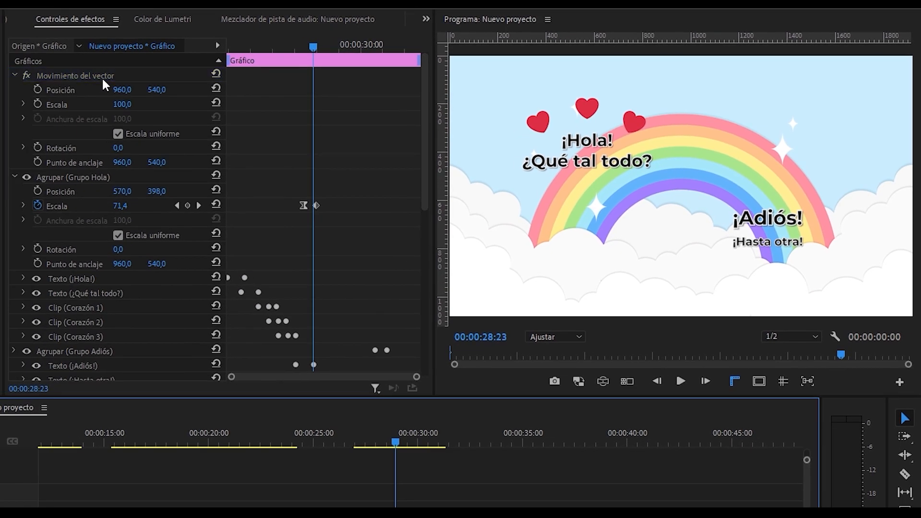
Set the Movimiento del vector scale of the whole graphic to 75.
click(101, 76)
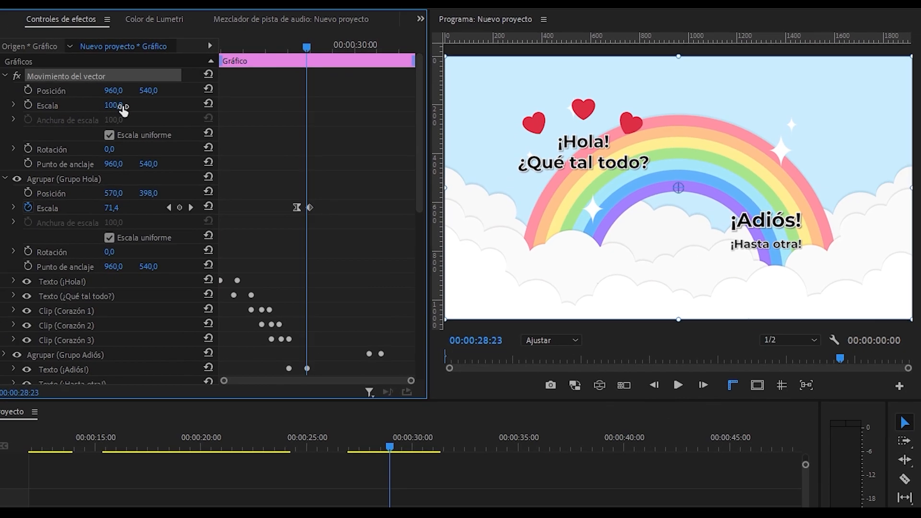
drag(121, 104, 113, 105)
click(120, 105)
text(75)
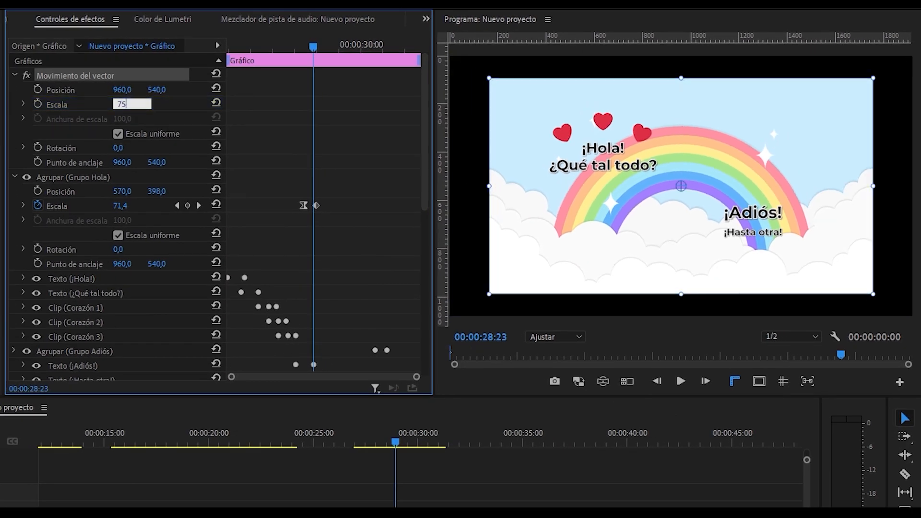
key(Return)
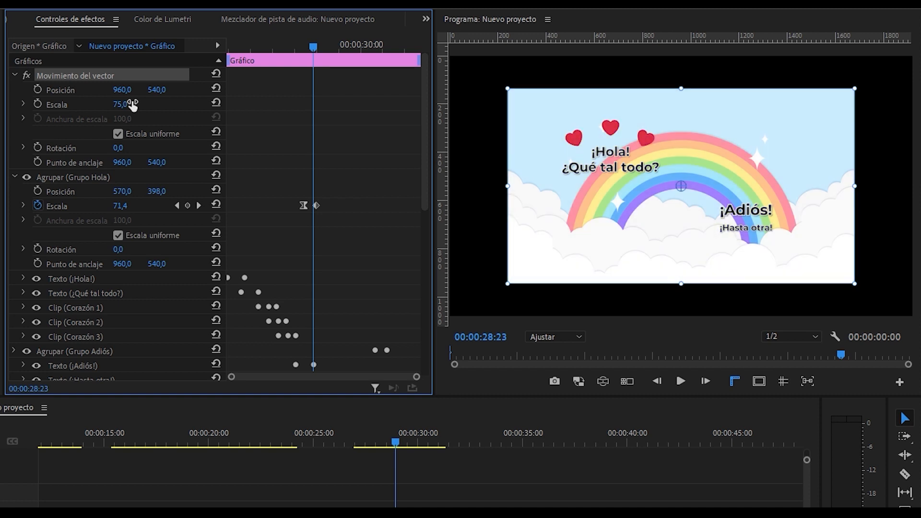
Set the video Movimiento scale of the whole graphic to 90.
scroll(290, 144, down, 10)
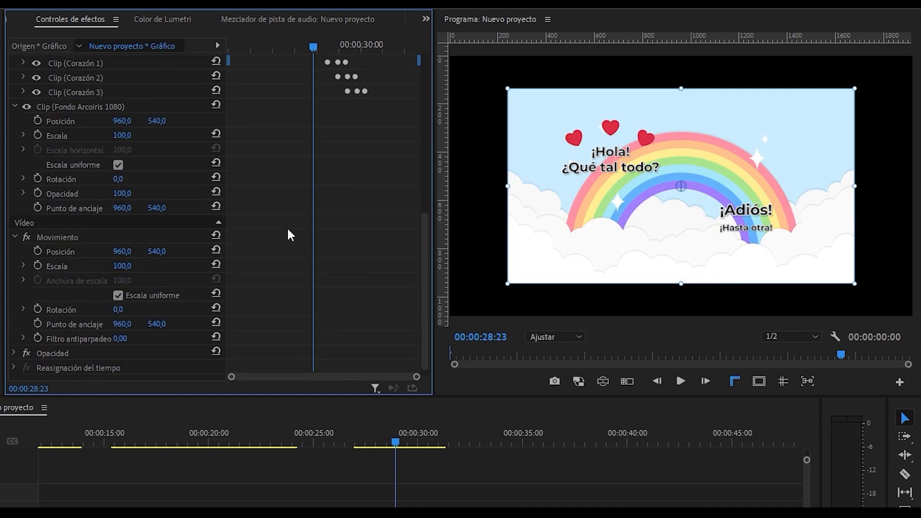
click(75, 229)
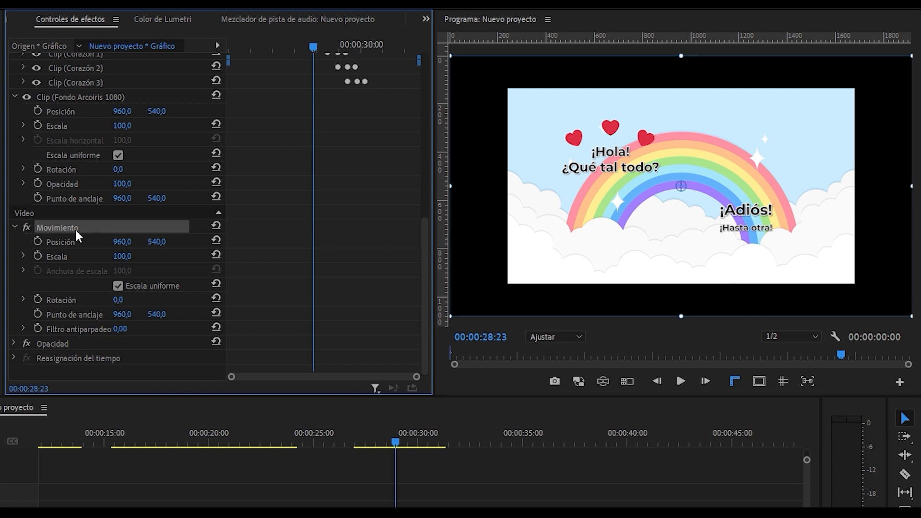
drag(132, 257, 111, 257)
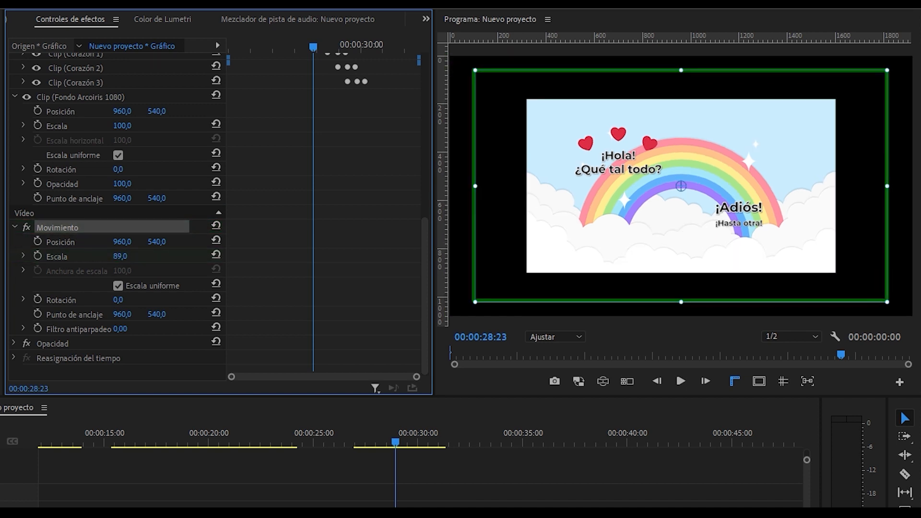
click(132, 257)
text(90)
key(Return)
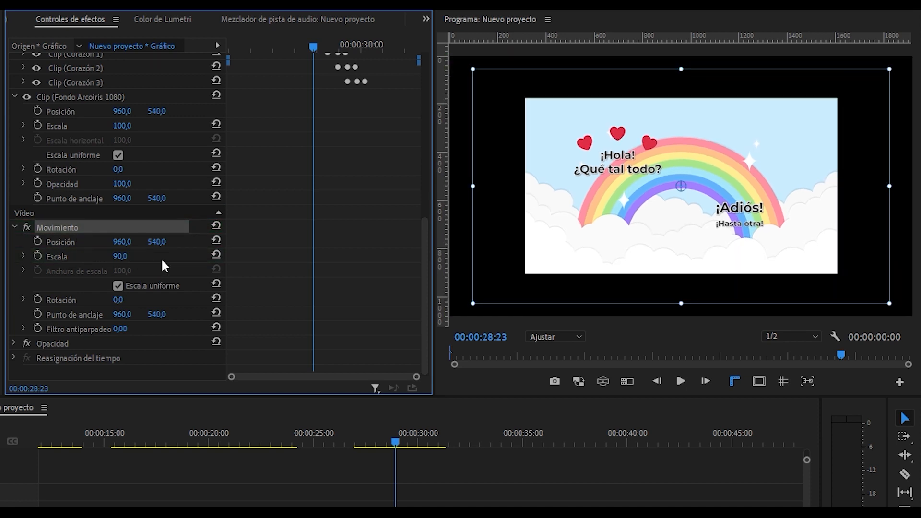
Move Grupo Hola horizontally to X position -361 and compare the Movimiento del vector and video Movimiento frames.
scroll(161, 257, up, 5)
drag(122, 177, 11, 177)
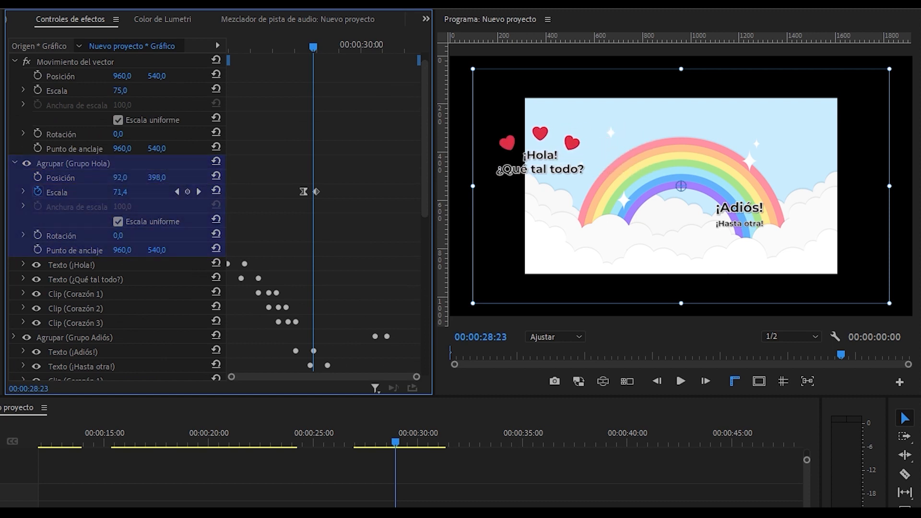
scroll(94, 127, up, 1)
click(62, 76)
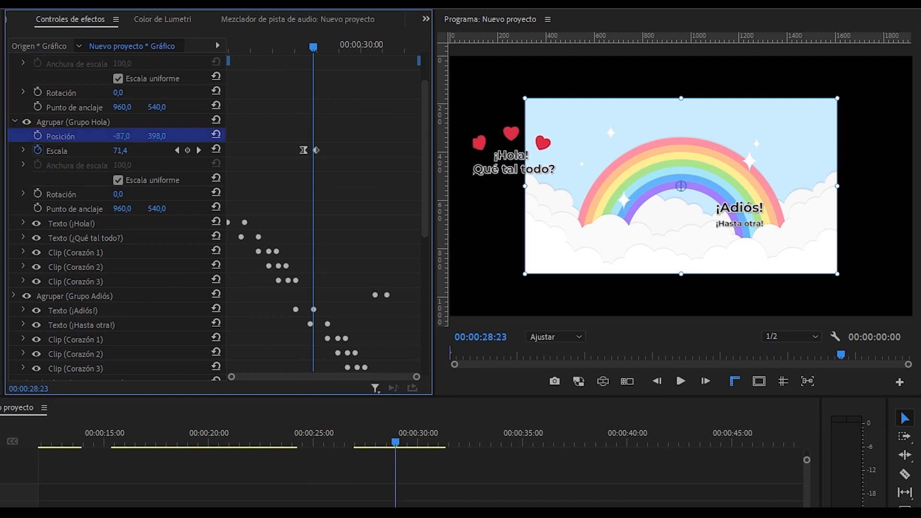
drag(124, 137, 15, 136)
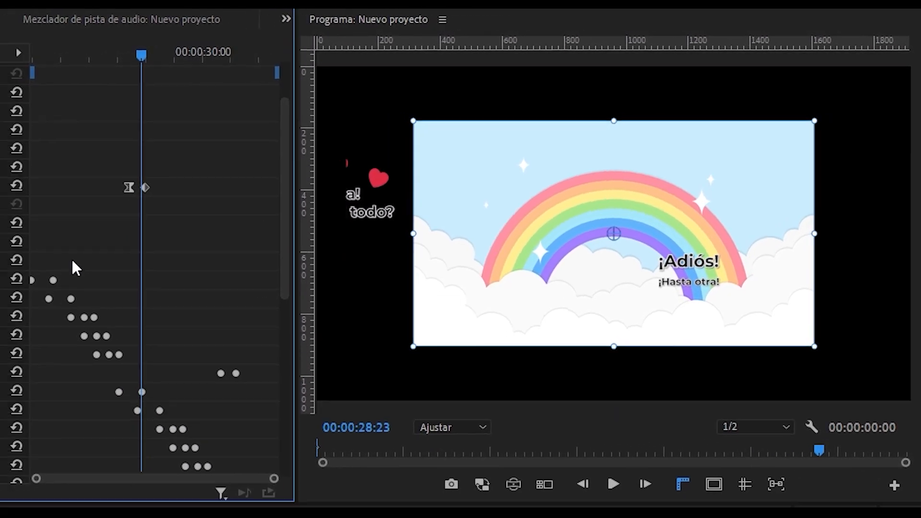
scroll(53, 275, down, 8)
click(60, 227)
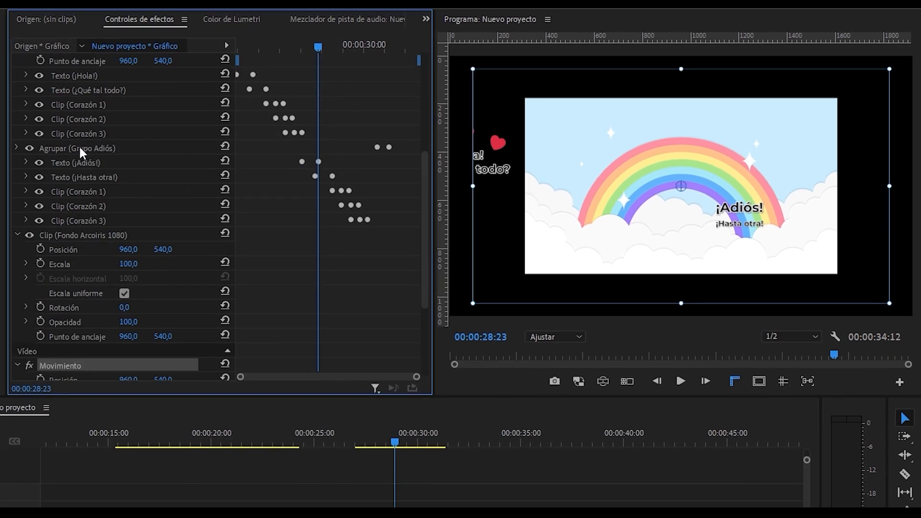
Expand Grupo Adiós, set its vertical position to 1311, and select Movimiento del vector to show its frame.
click(17, 148)
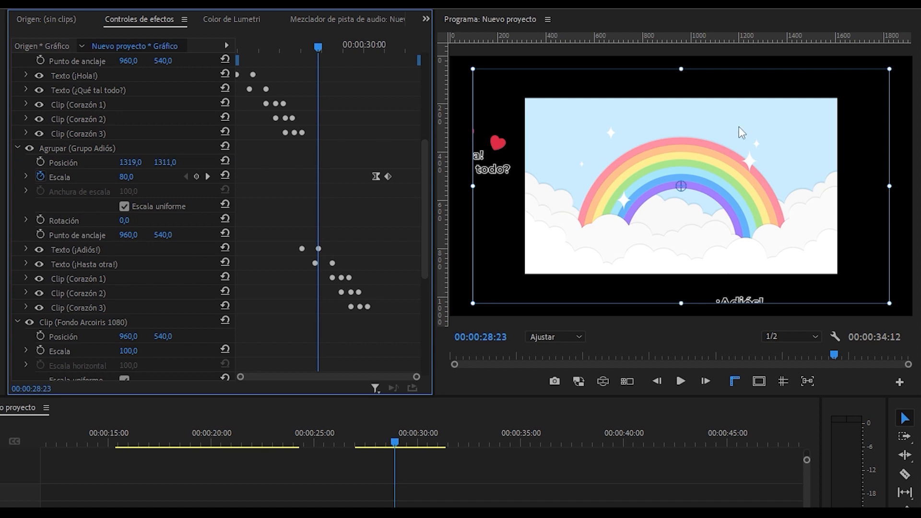
scroll(131, 135, up, 5)
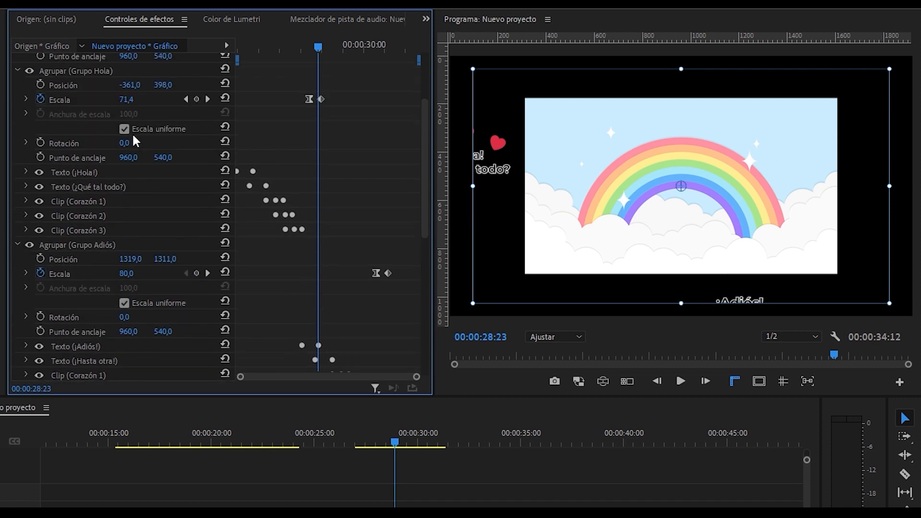
click(105, 74)
Scale the Fondo Arcoiris 1080 layer inside the graphic to 120 and compare it with the video Movimiento frame.
scroll(177, 138, down, 4)
scroll(175, 164, down, 3)
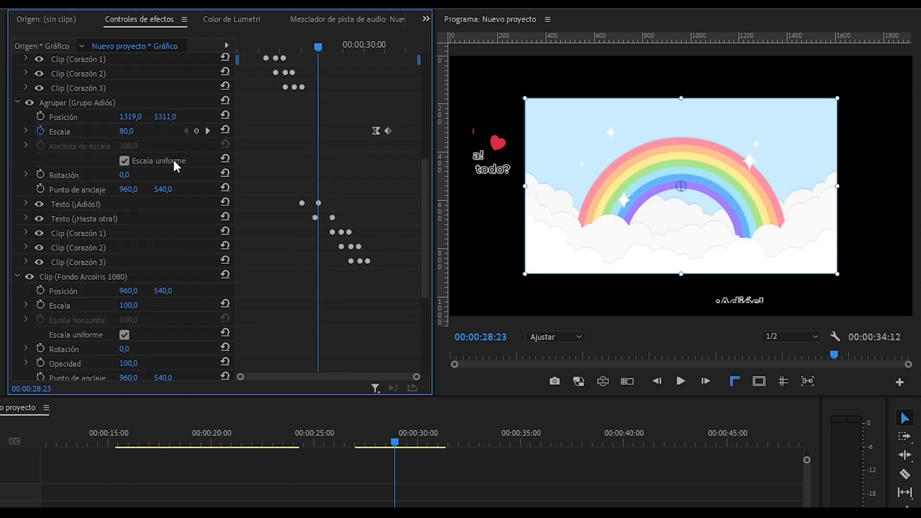
click(163, 179)
click(129, 209)
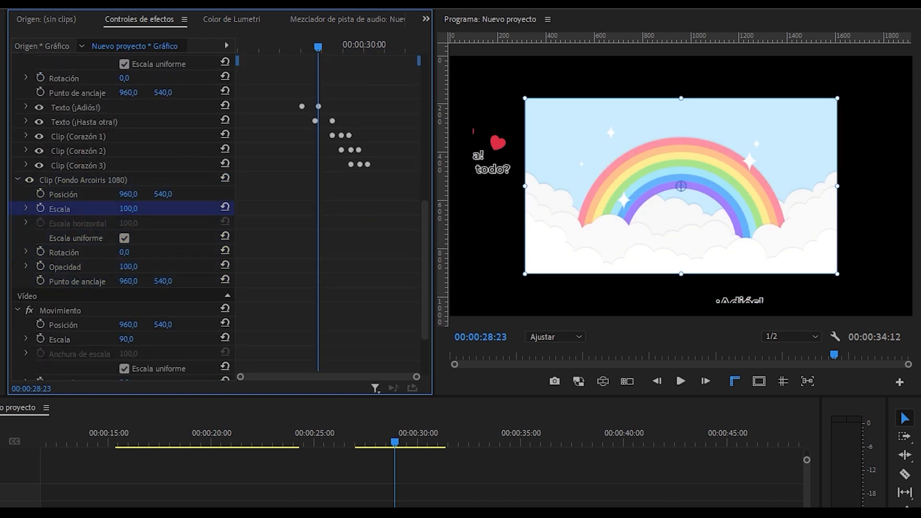
drag(128, 208, 138, 209)
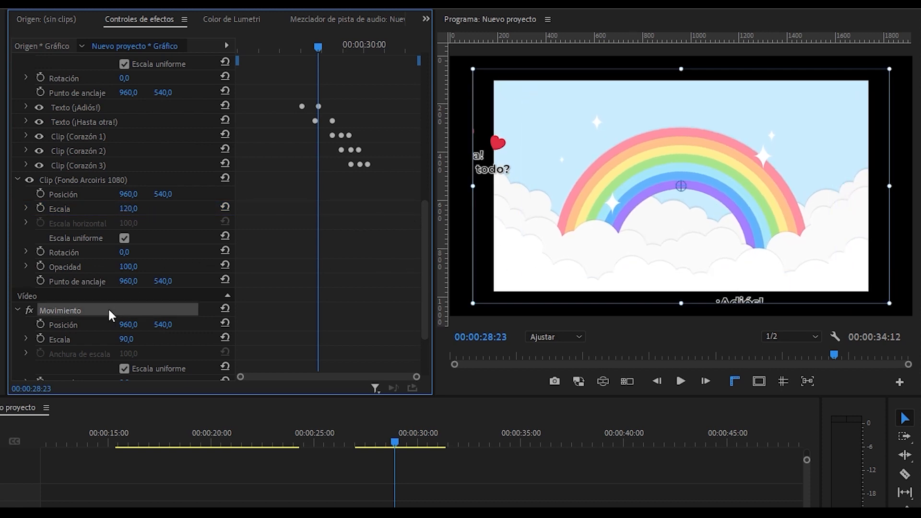
drag(128, 208, 159, 209)
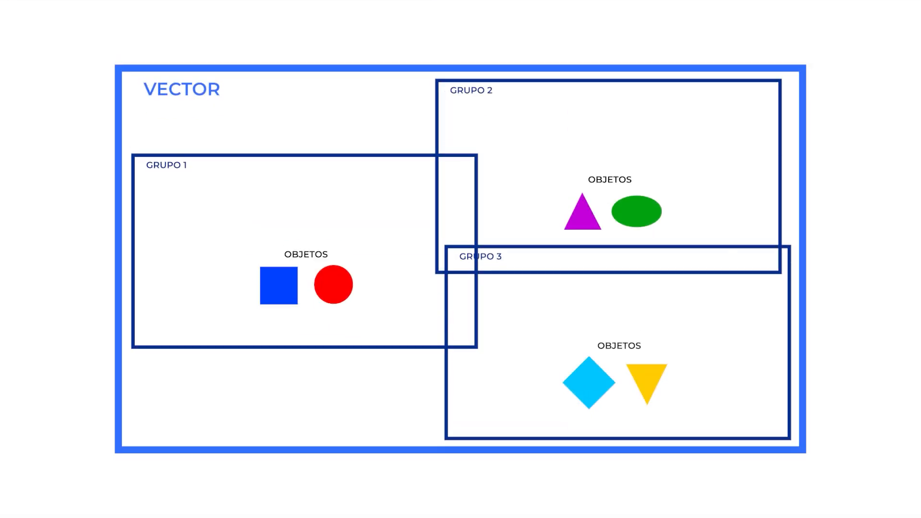